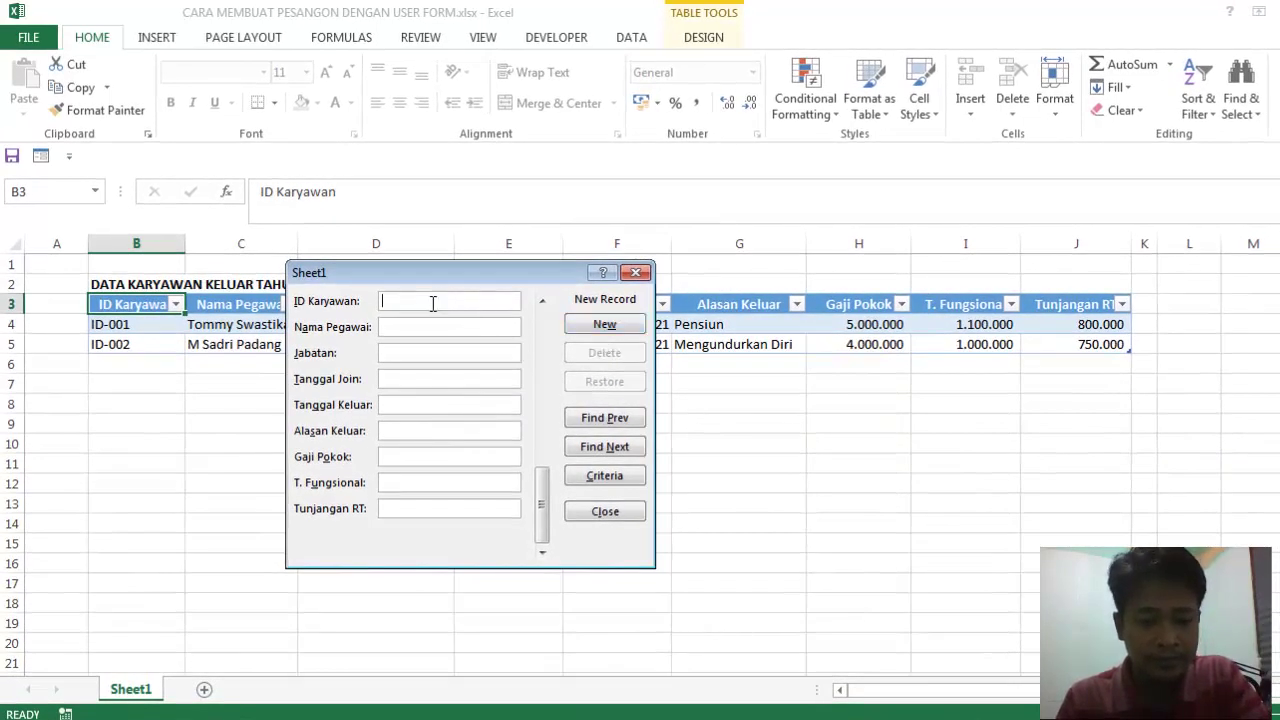
# In the data form, enter ID-003, the employee's name, Purchasing, joined 01/01/2006, left 20/01/2022.
pyautogui.write('ID-')
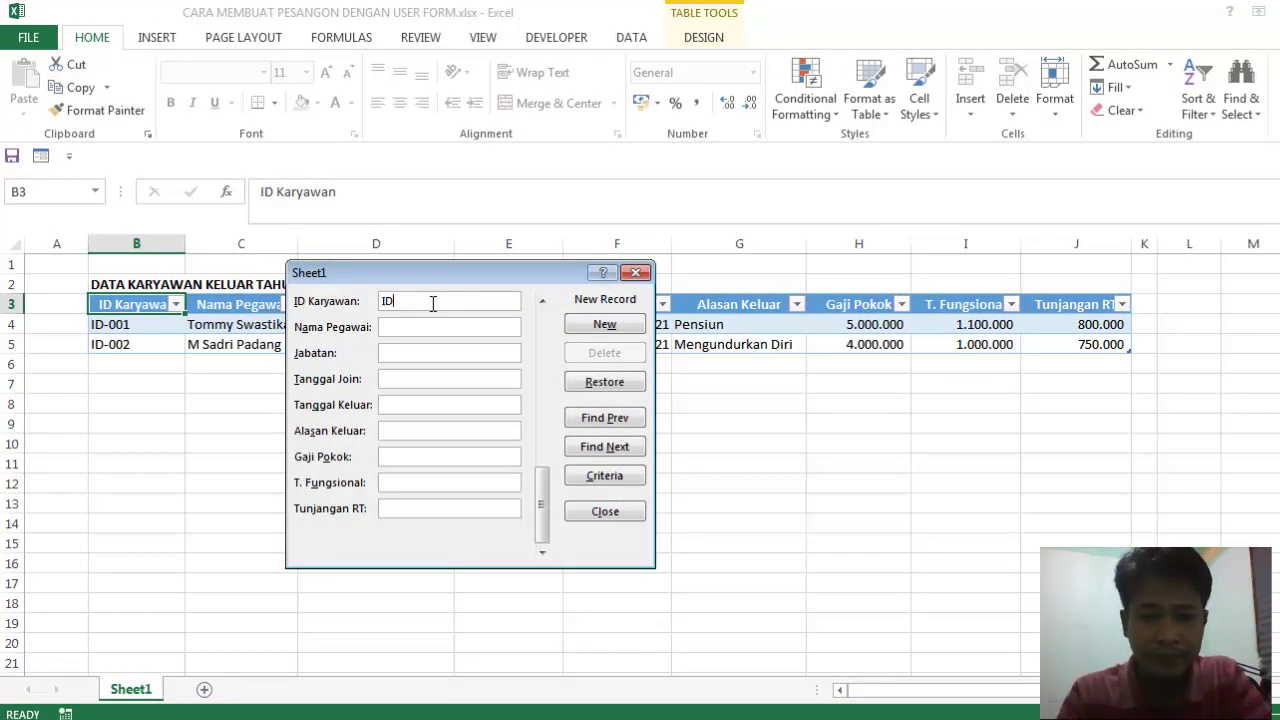
pyautogui.write('003')
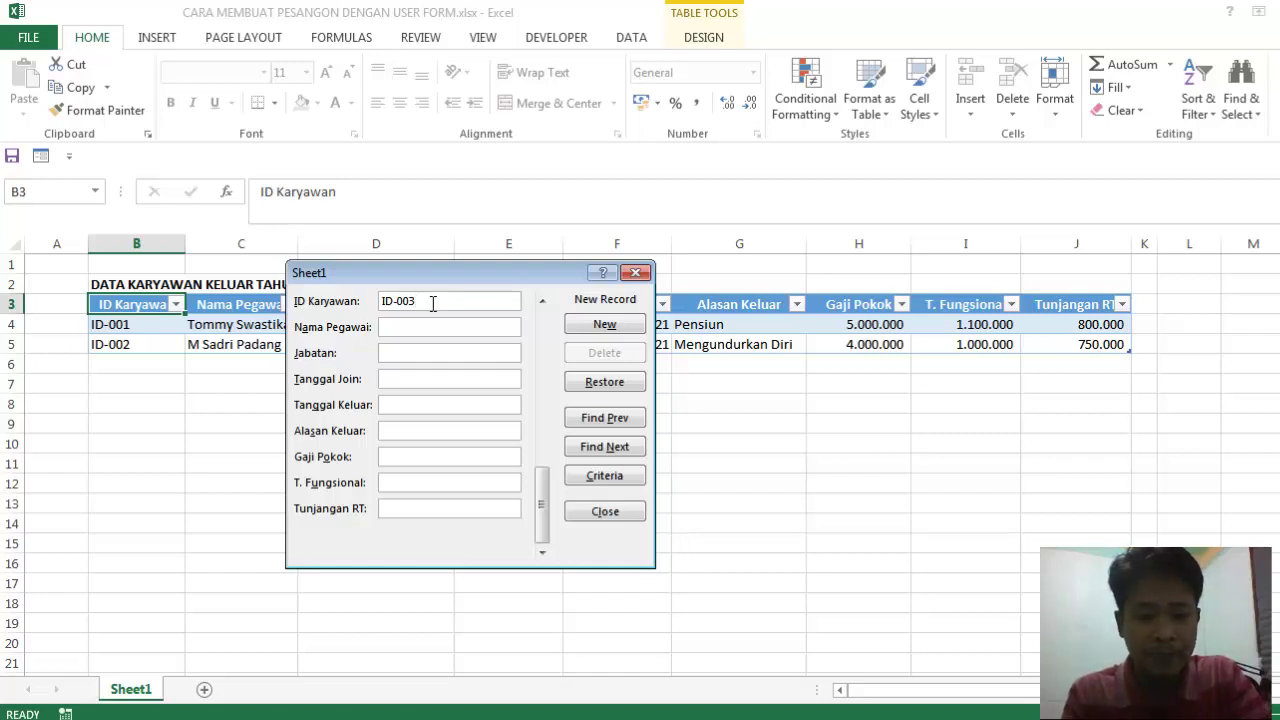
pyautogui.press('Tab')
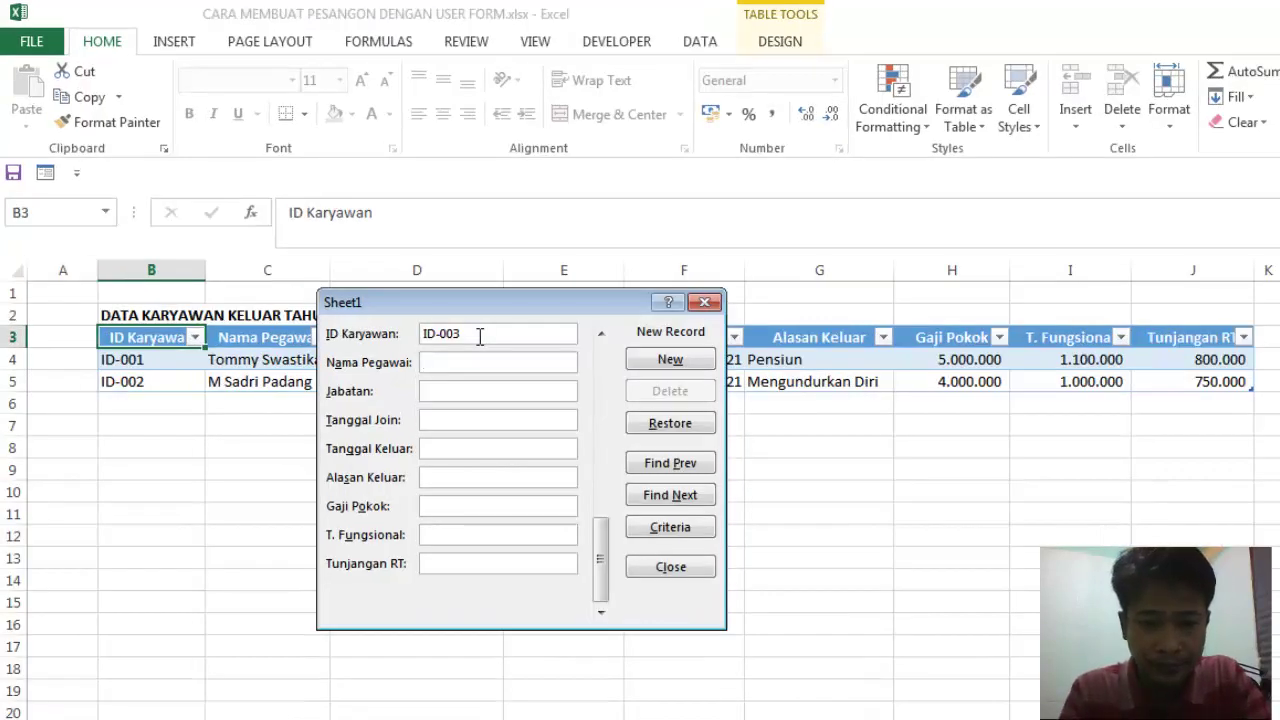
pyautogui.write('Amin Su')
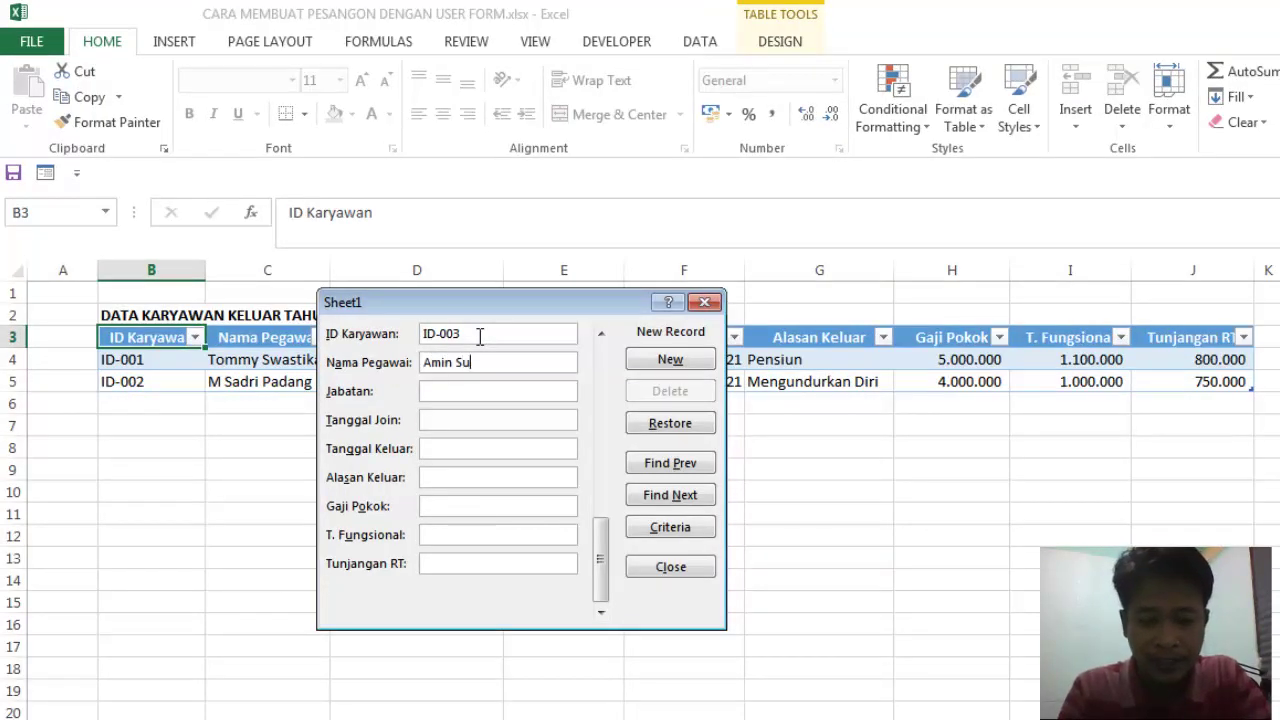
pyautogui.write('pangat')
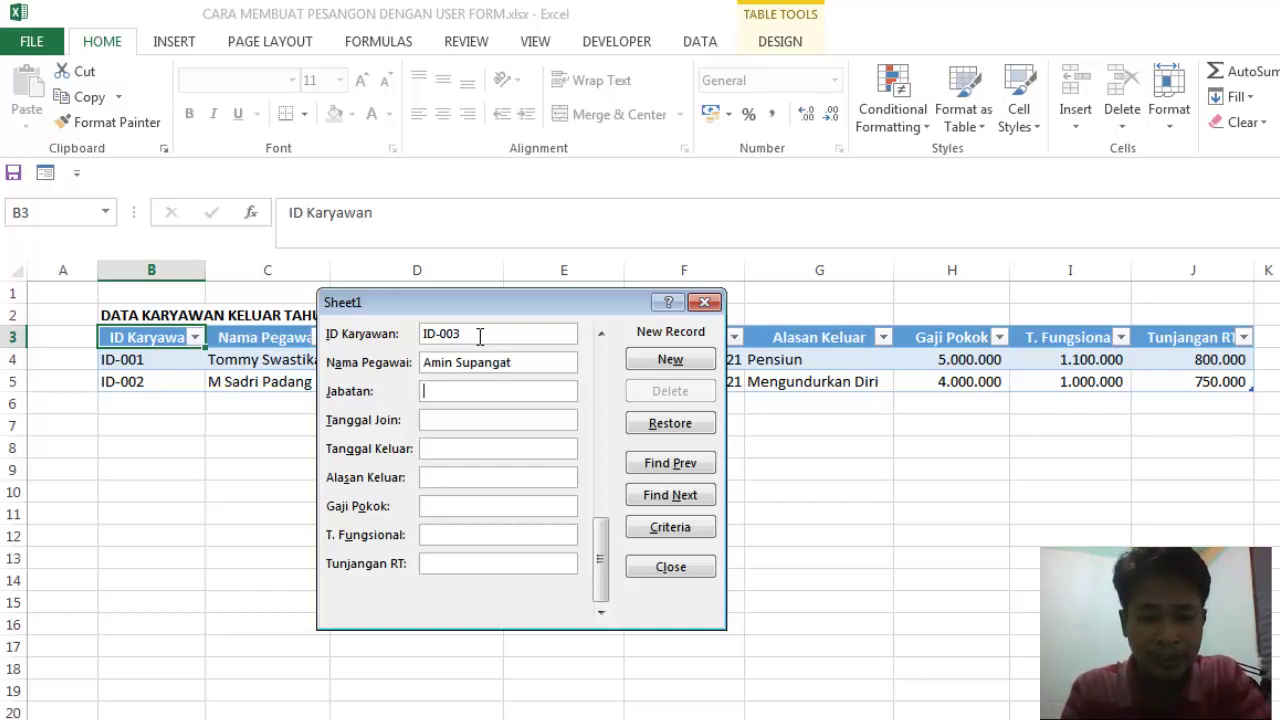
pyautogui.write('Pu')
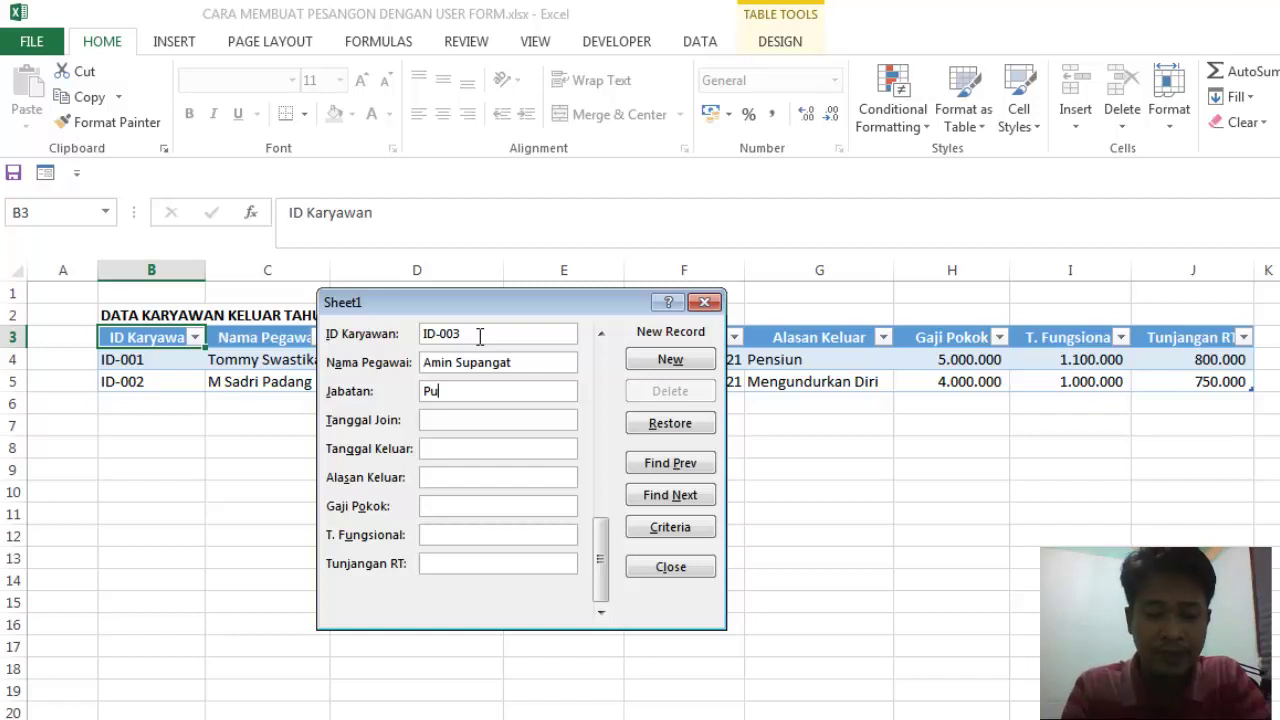
pyautogui.write('rchasing')
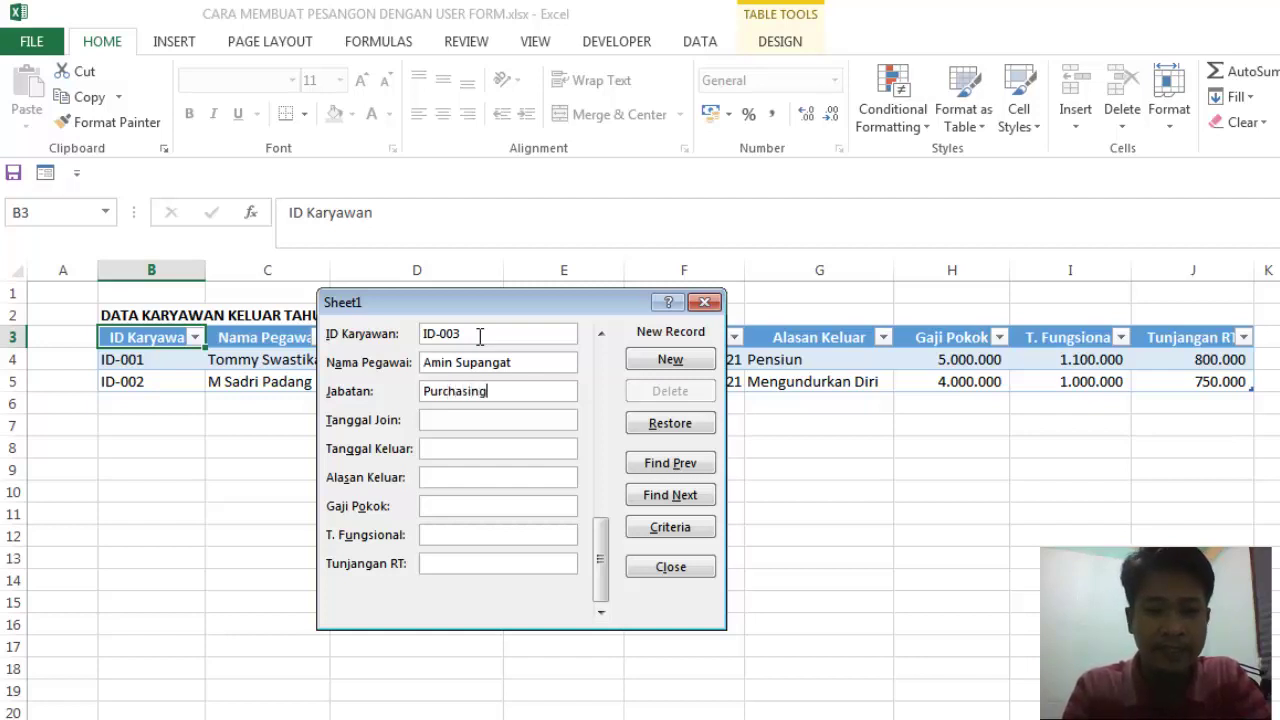
pyautogui.press('Tab')
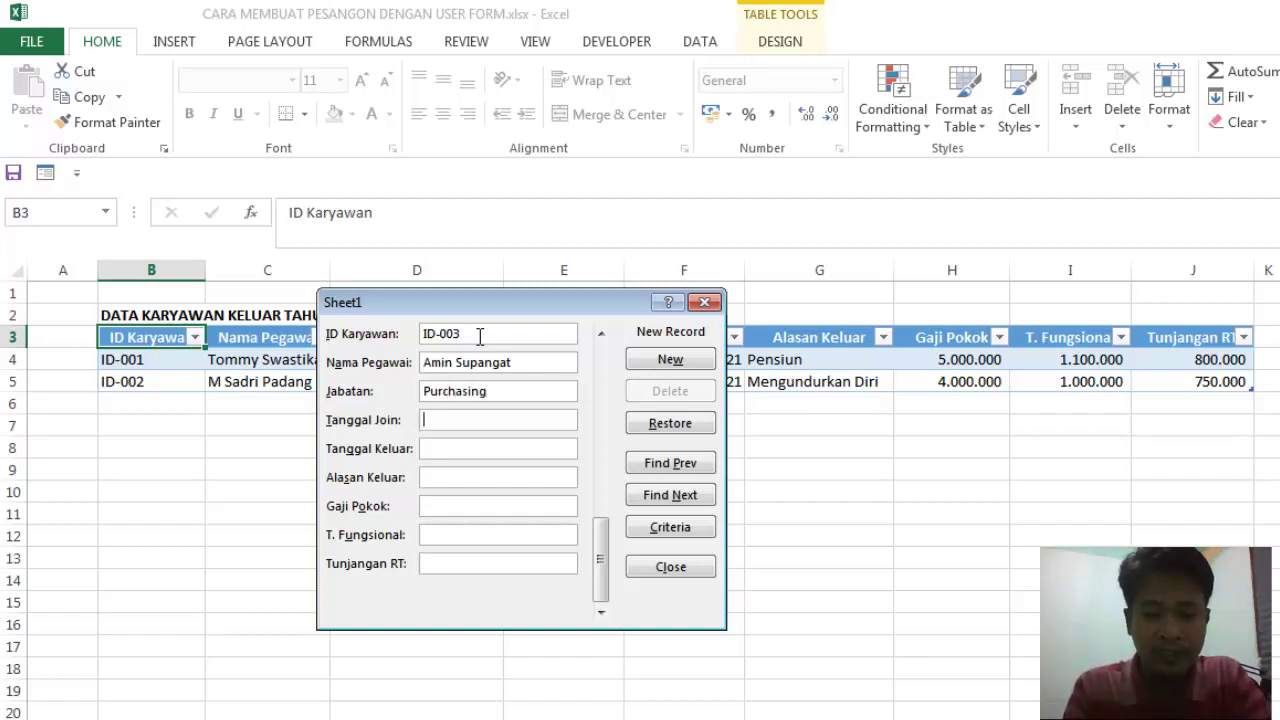
pyautogui.write('01/')
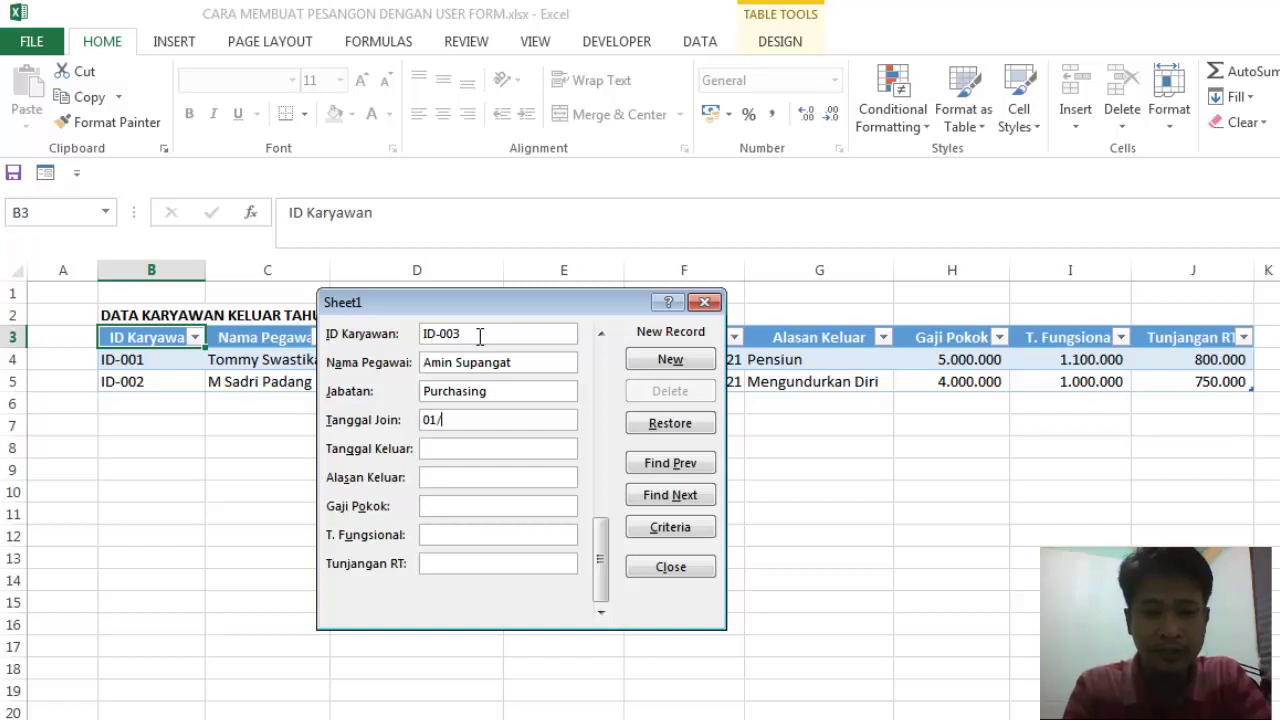
pyautogui.write('01')
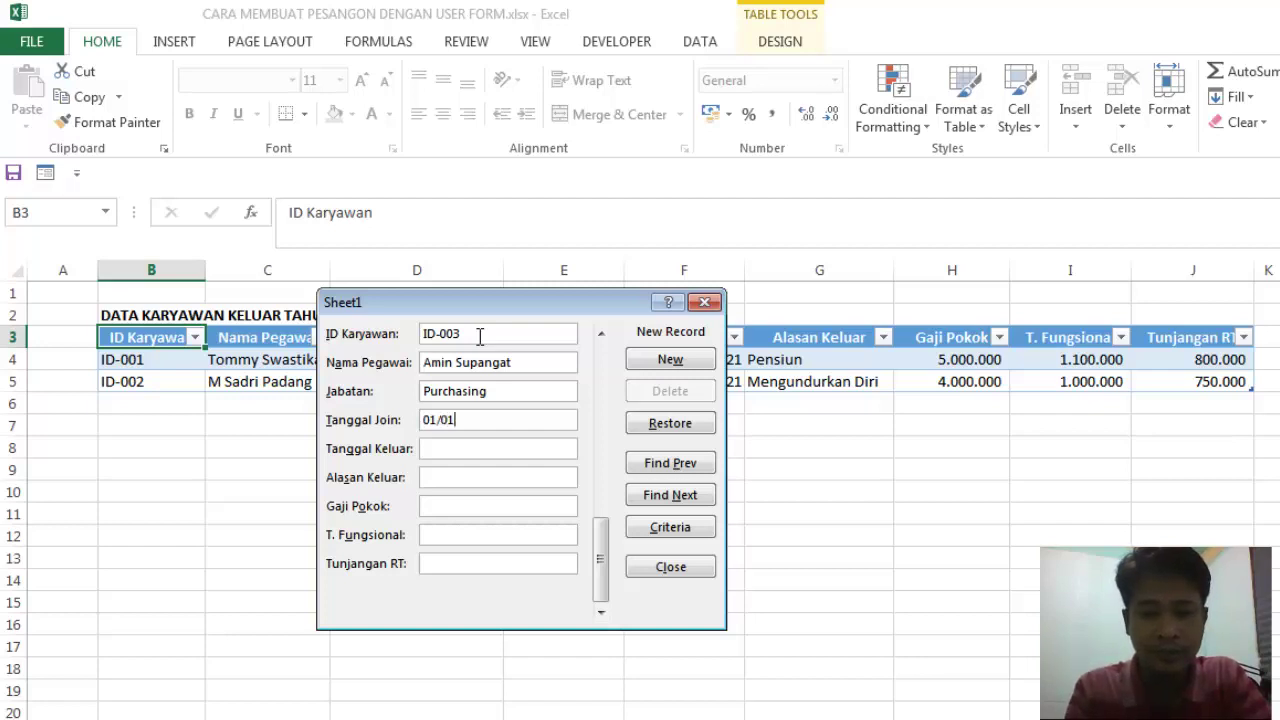
pyautogui.write('/2006')
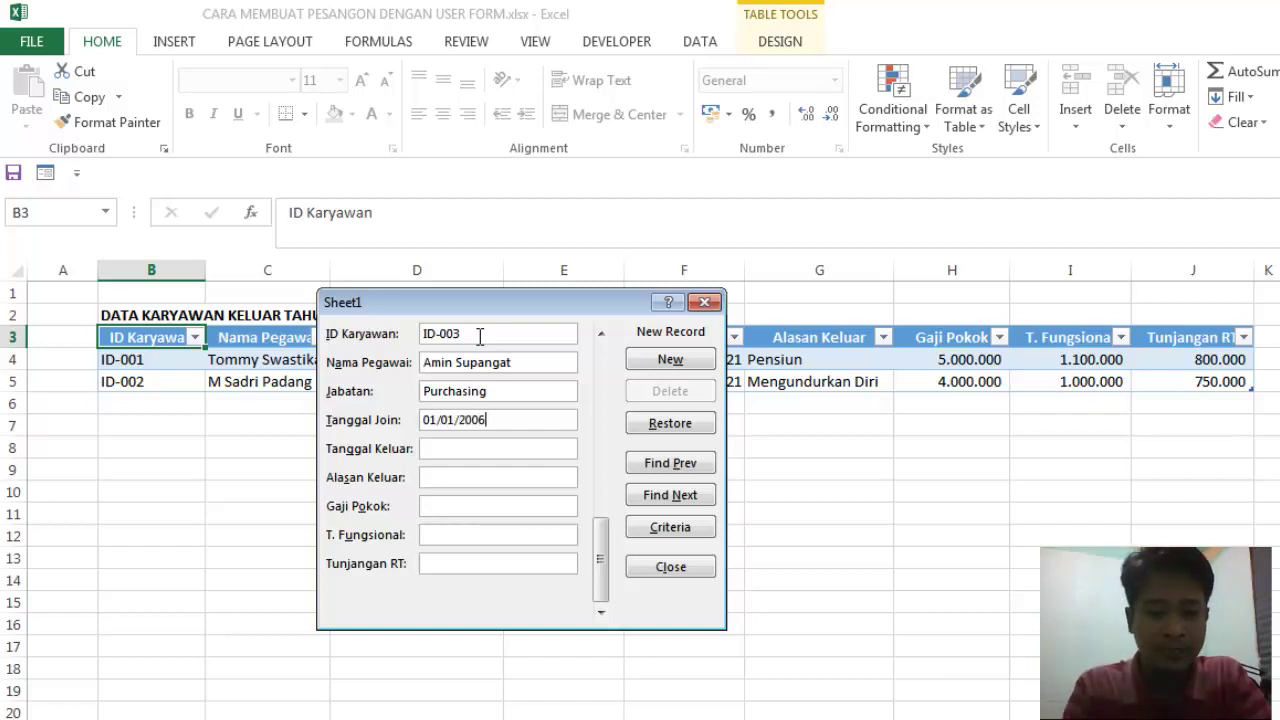
pyautogui.press('Tab')
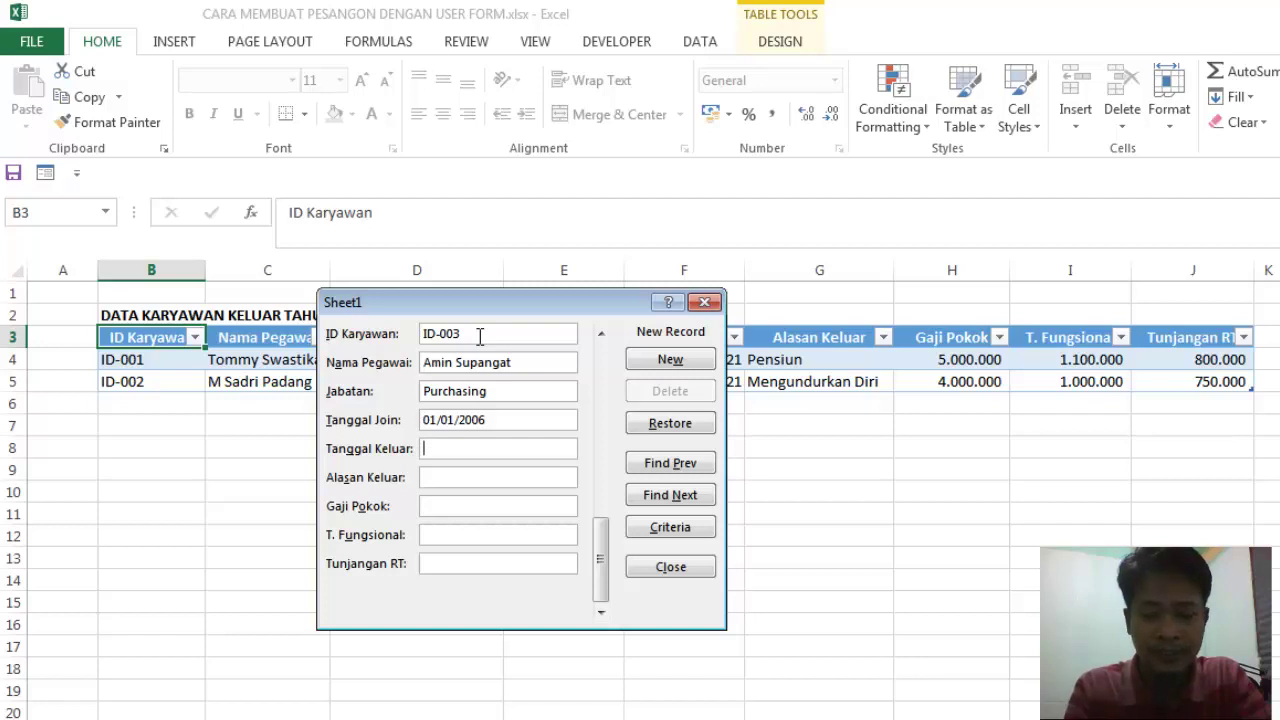
pyautogui.write('20')
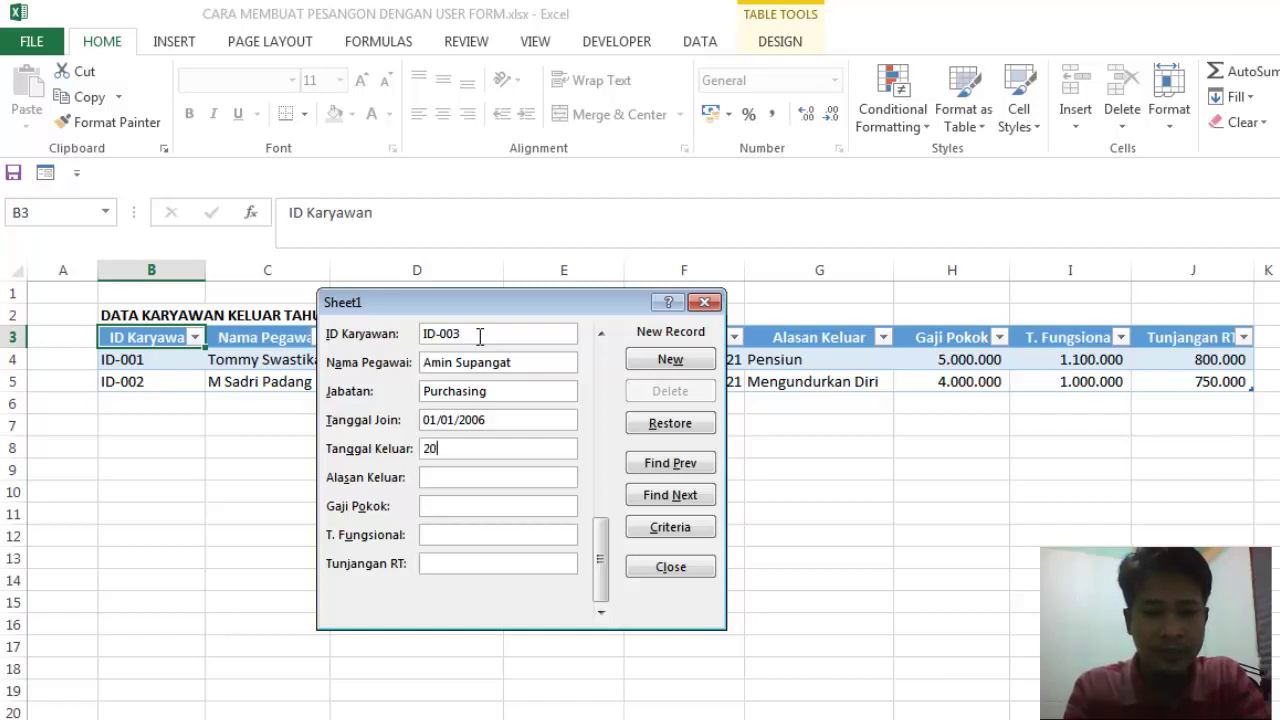
pyautogui.write('/01')
pyautogui.write('/20')
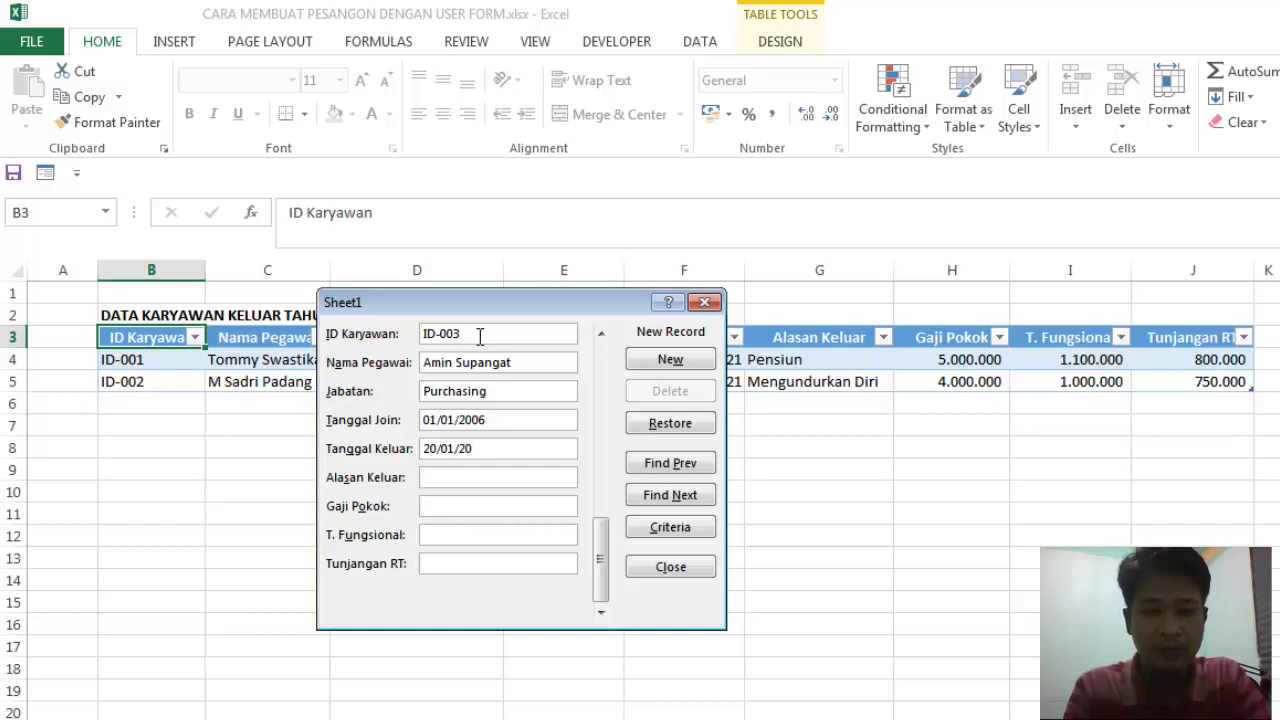
pyautogui.write('22')
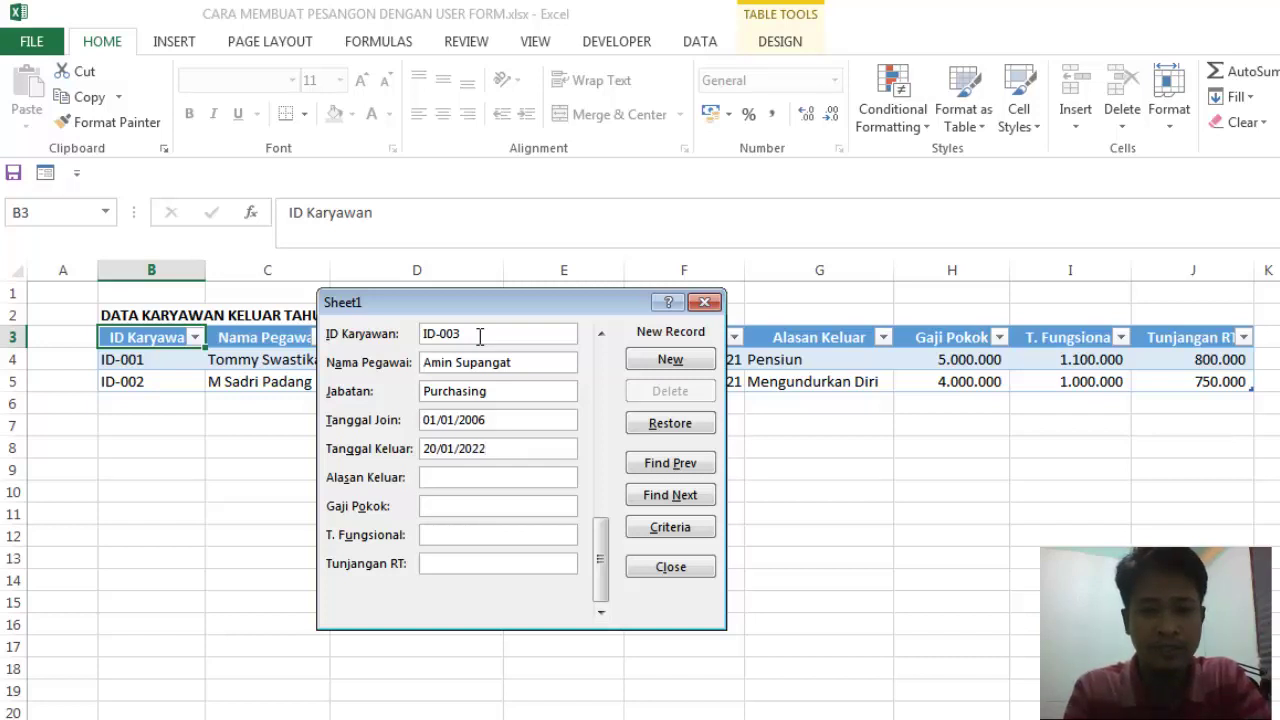
# Complete reason Pensiun and pay 4000000, 8000000 and 500000, then add the record.
pyautogui.press('Tab')
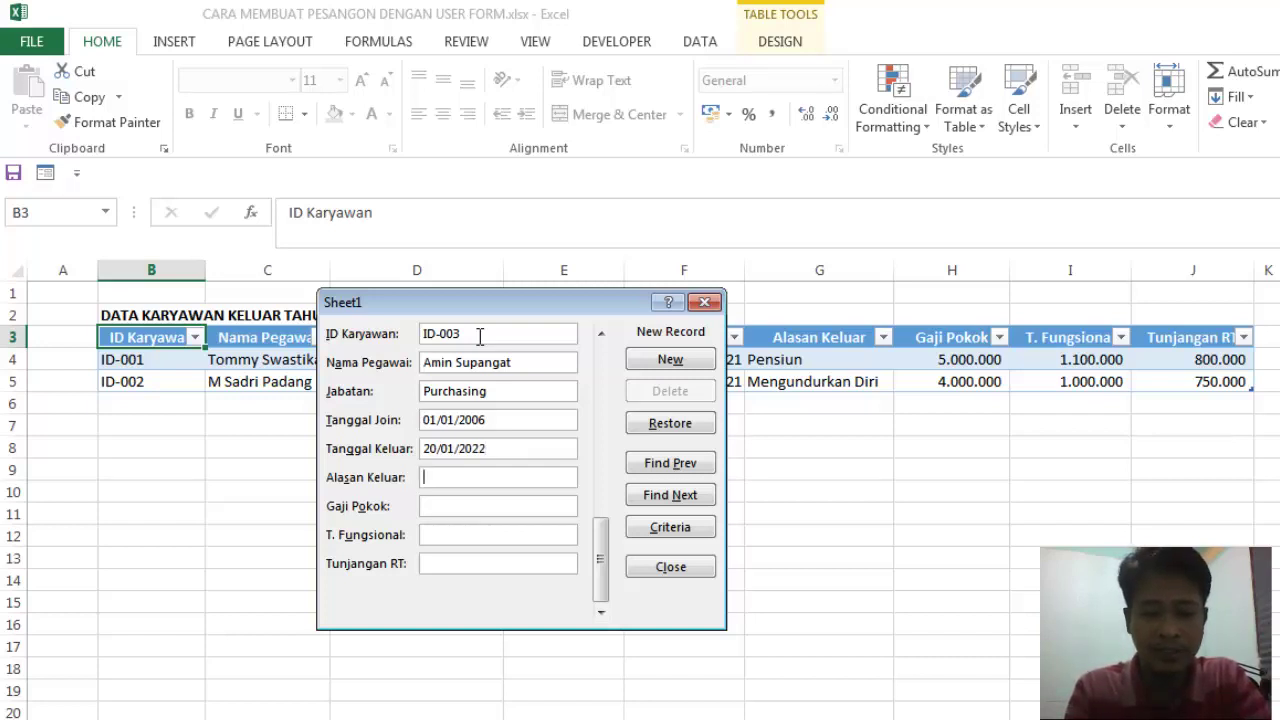
pyautogui.write('Pensiun')
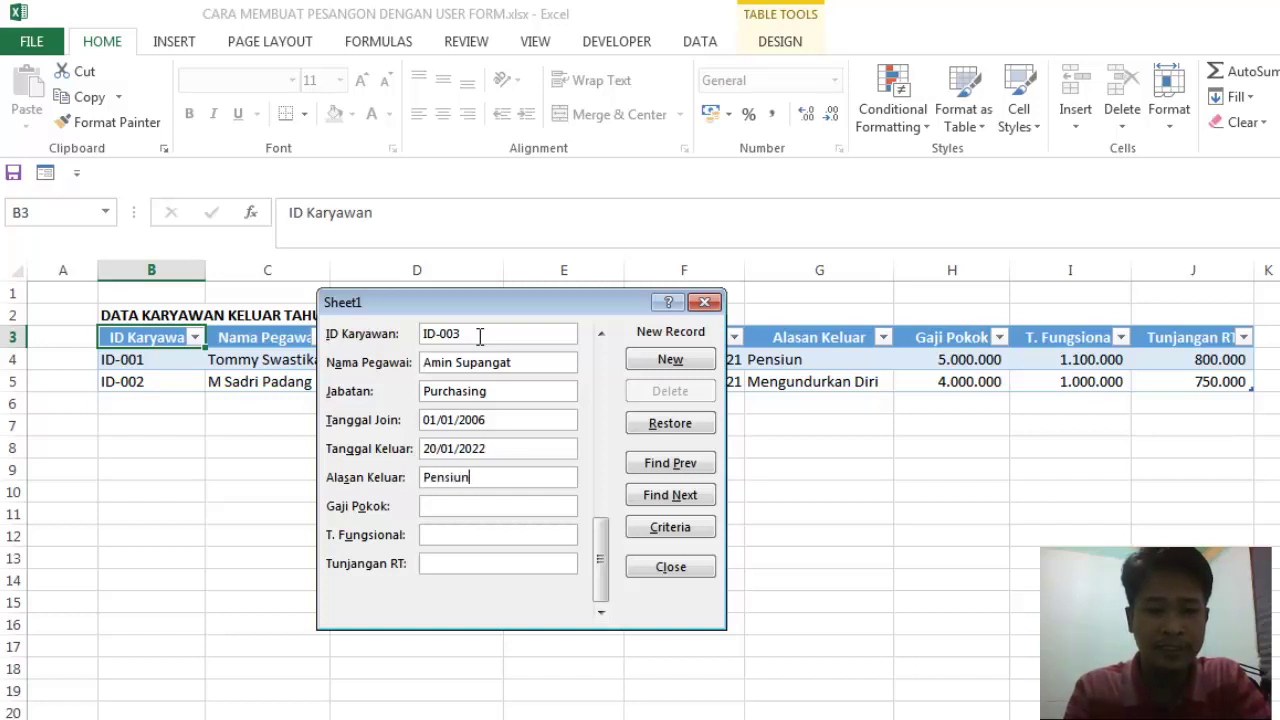
pyautogui.press('Tab')
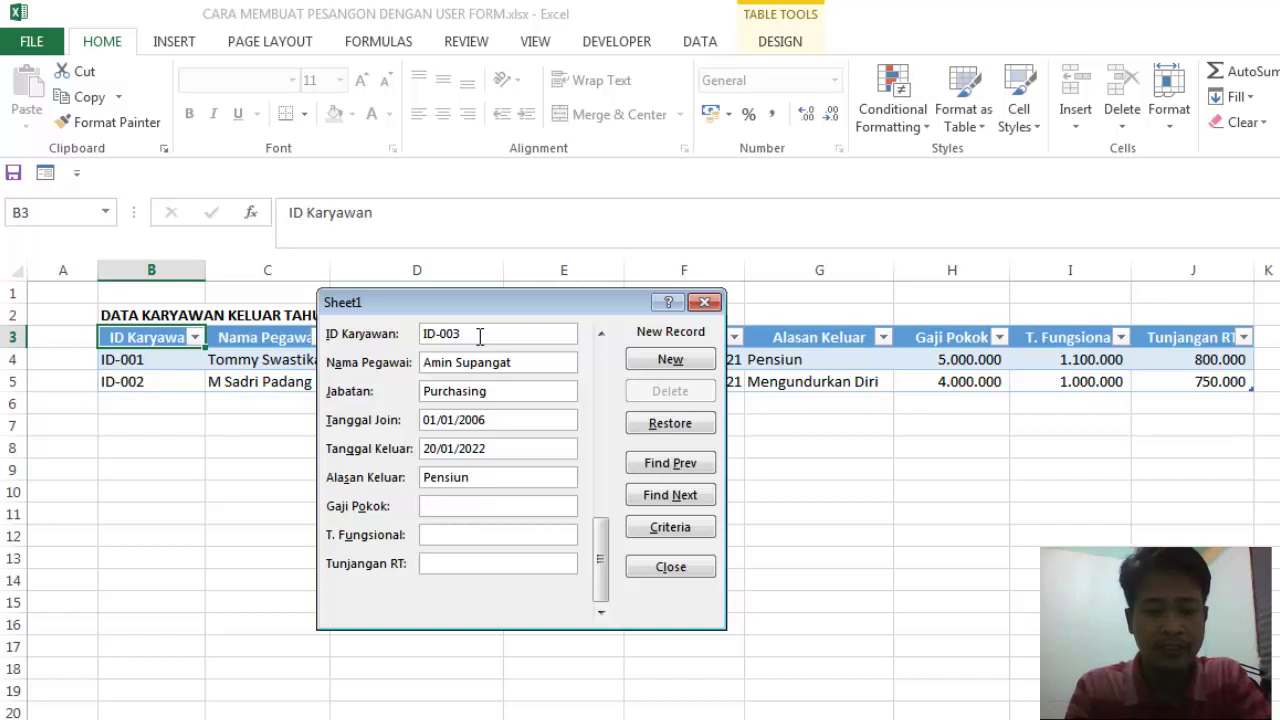
pyautogui.write('4000')
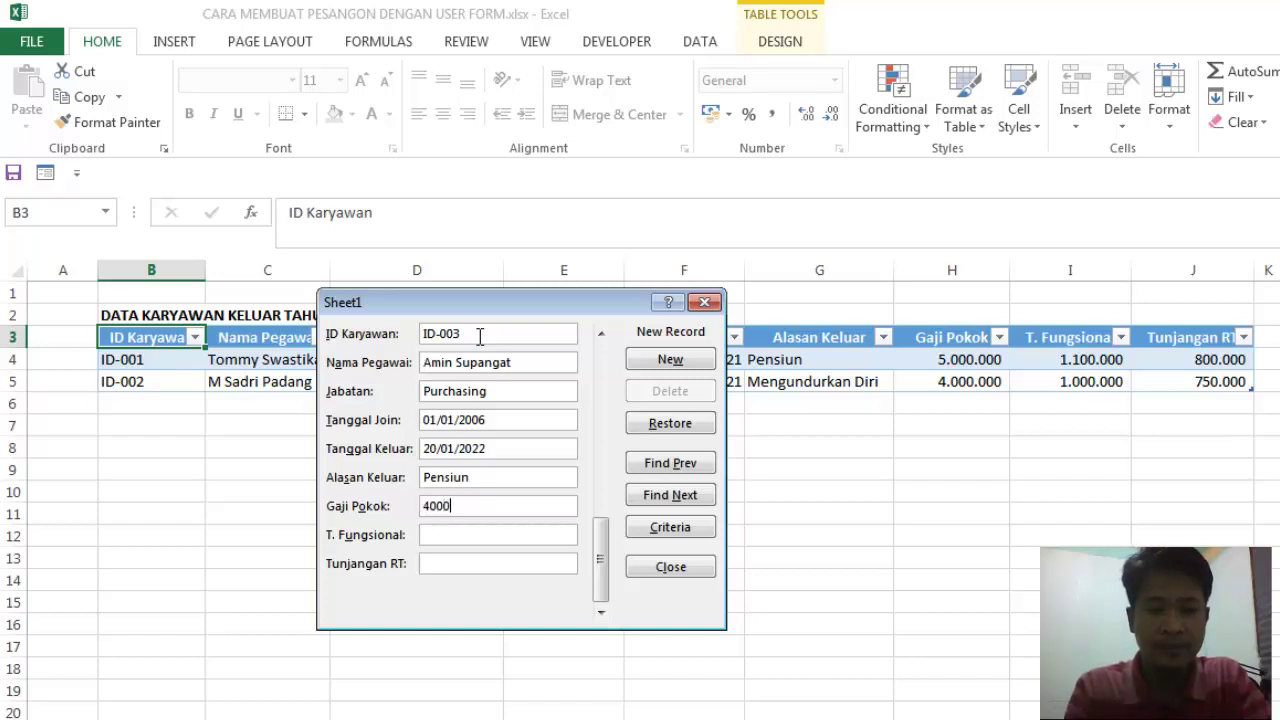
pyautogui.write('000')
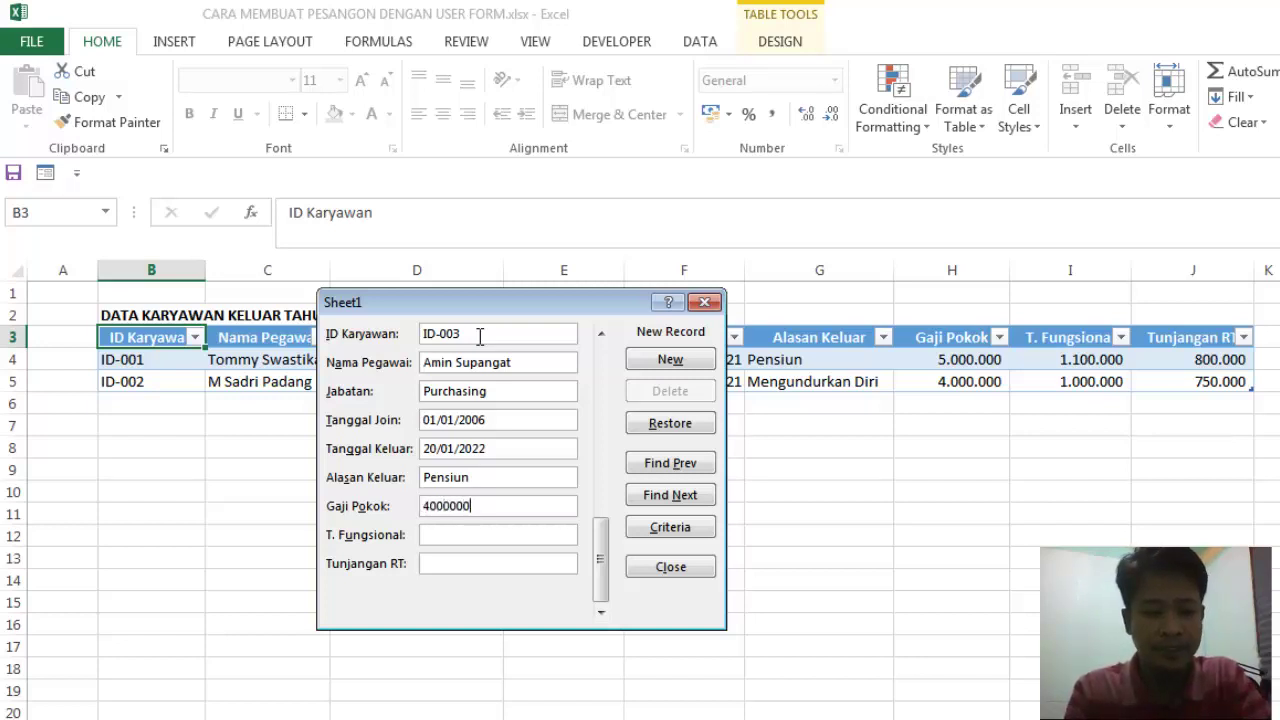
pyautogui.press('Tab')
pyautogui.write('8')
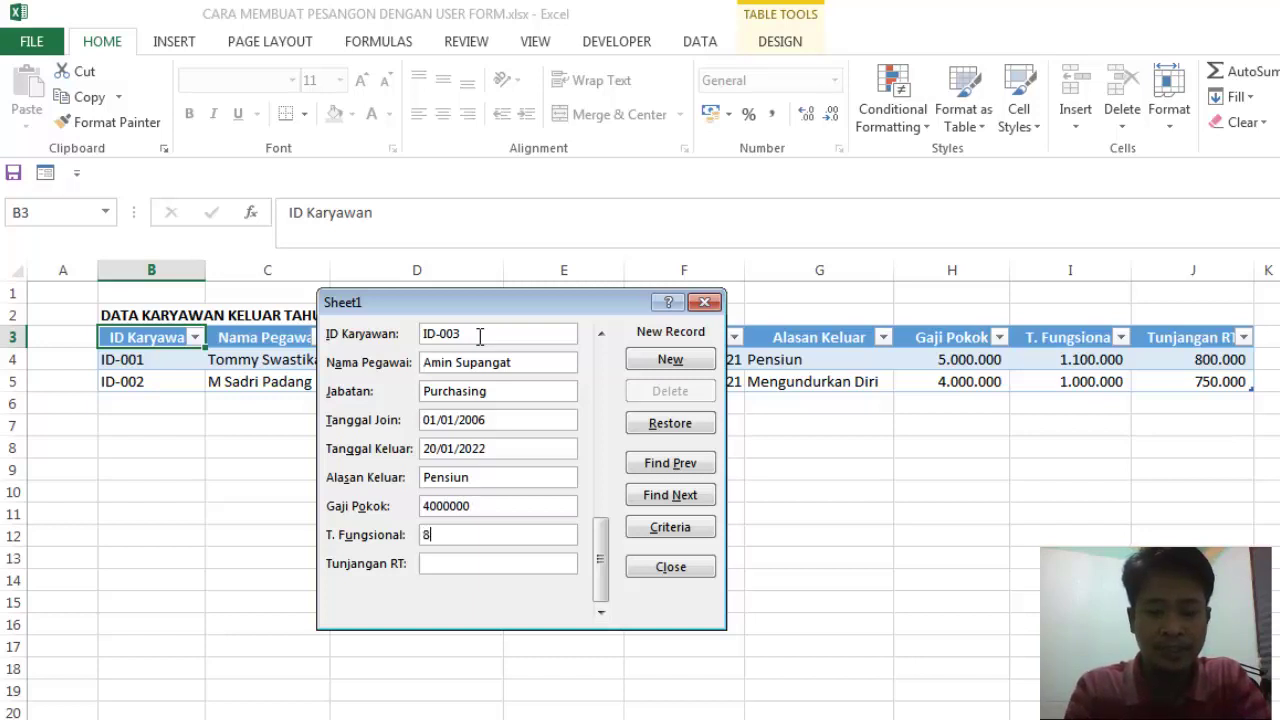
pyautogui.write('000000')
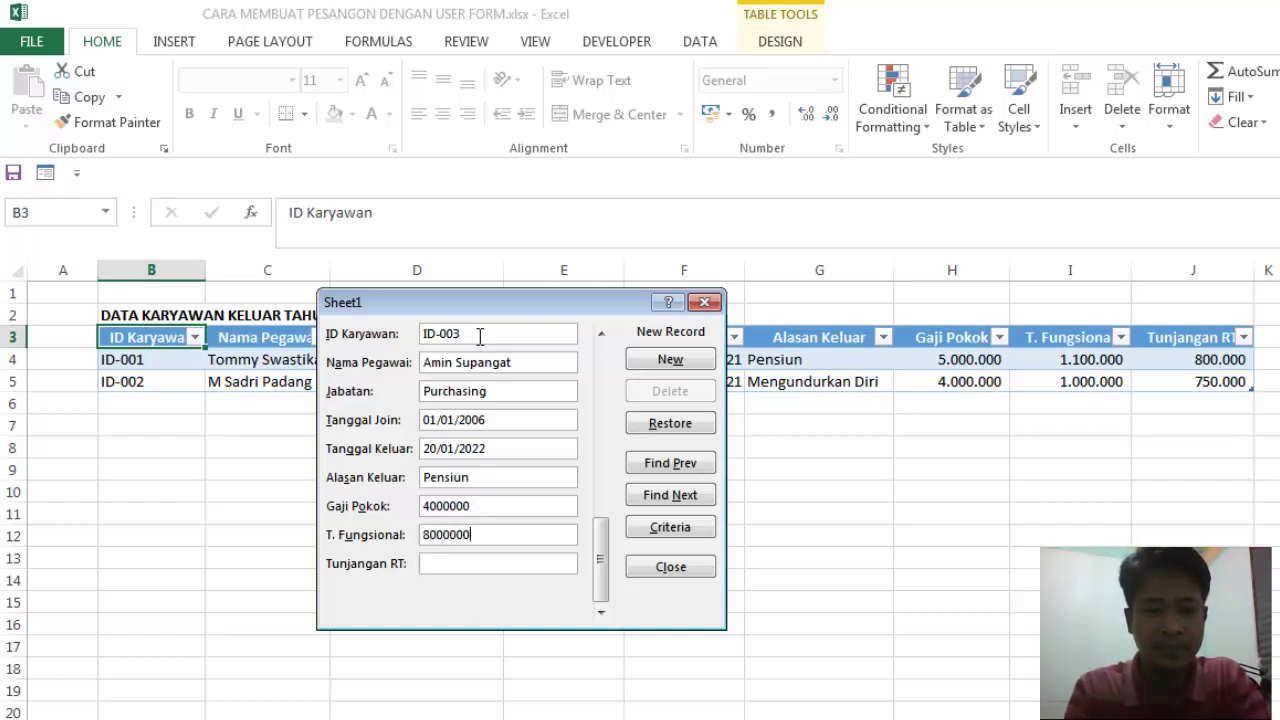
pyautogui.press('Tab')
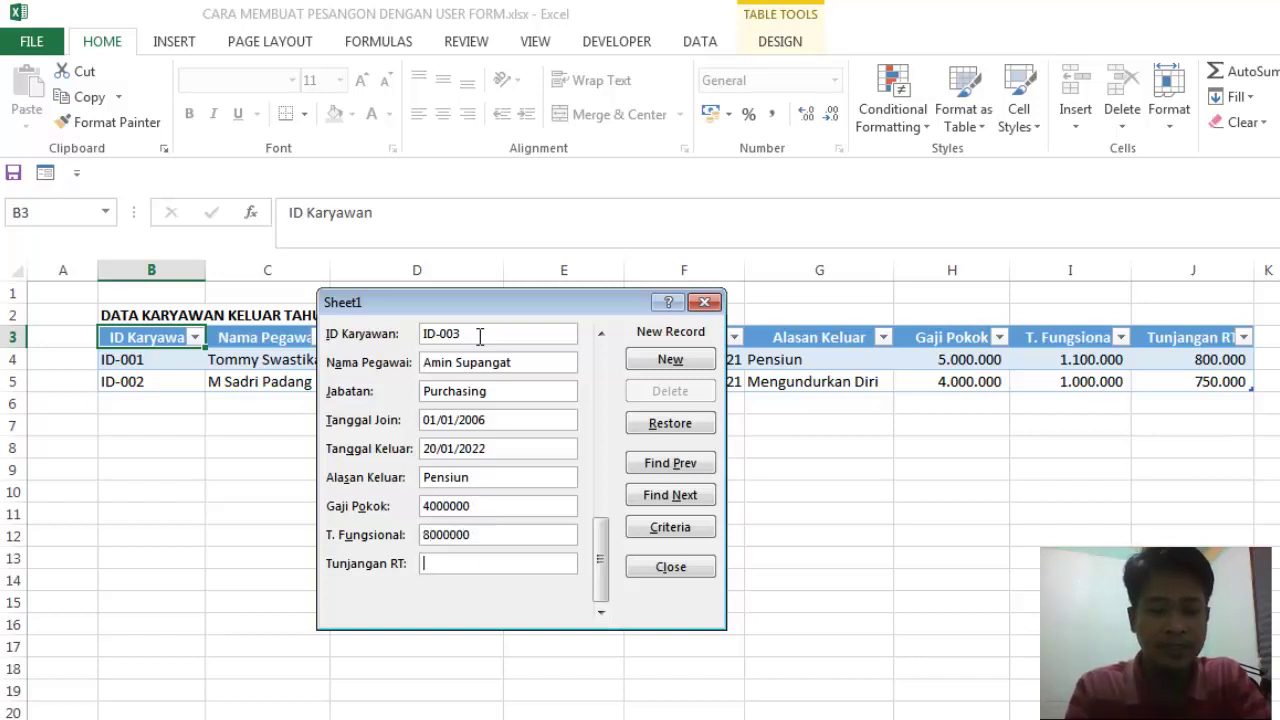
pyautogui.write('5000')
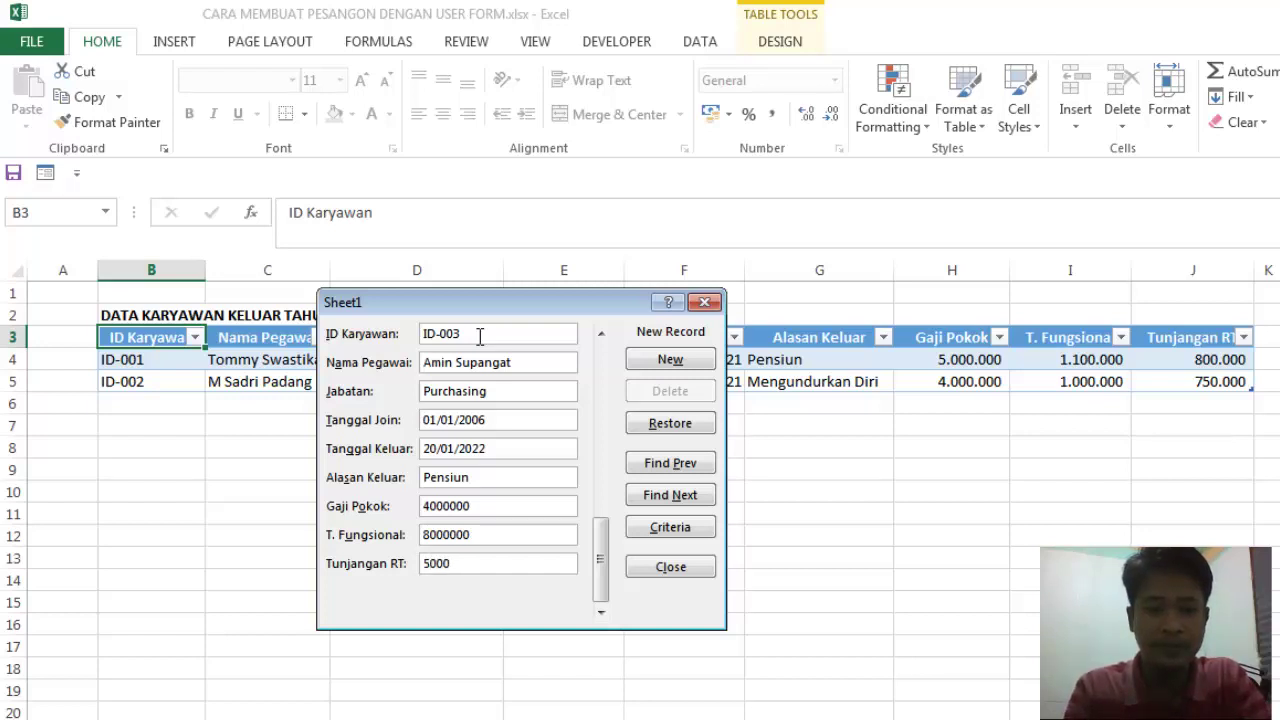
pyautogui.write('0')
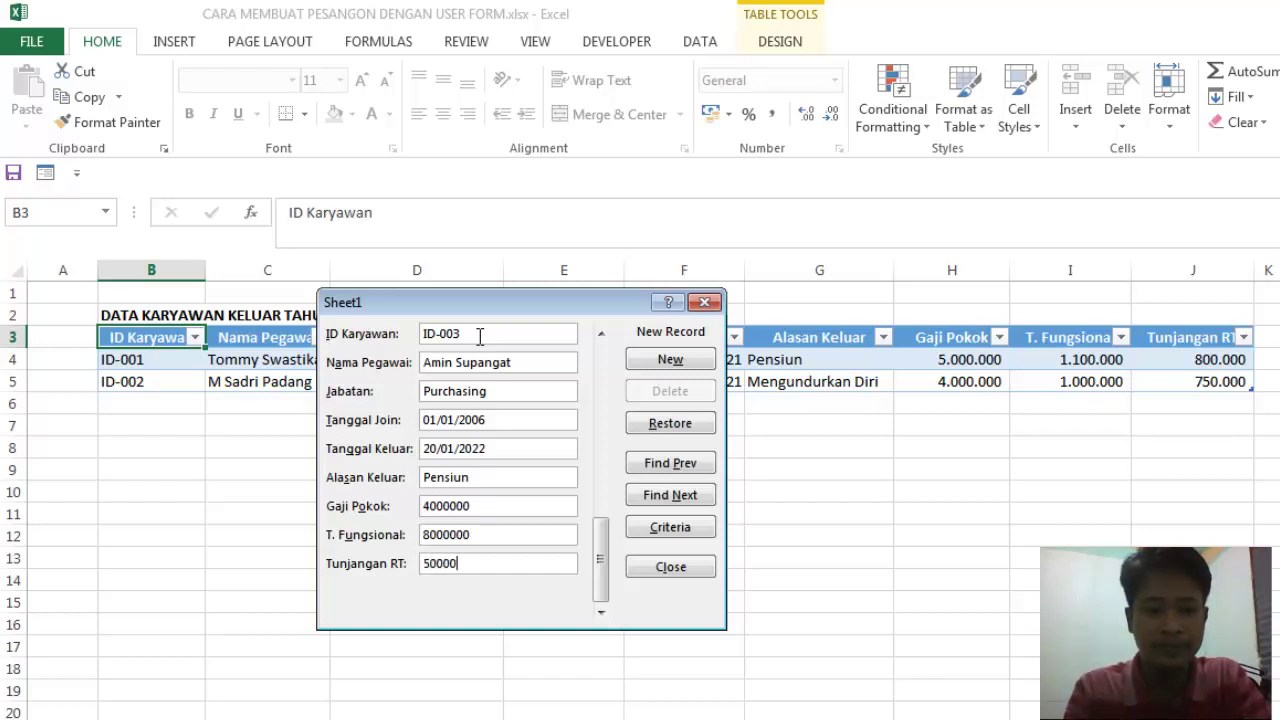
pyautogui.write('0')
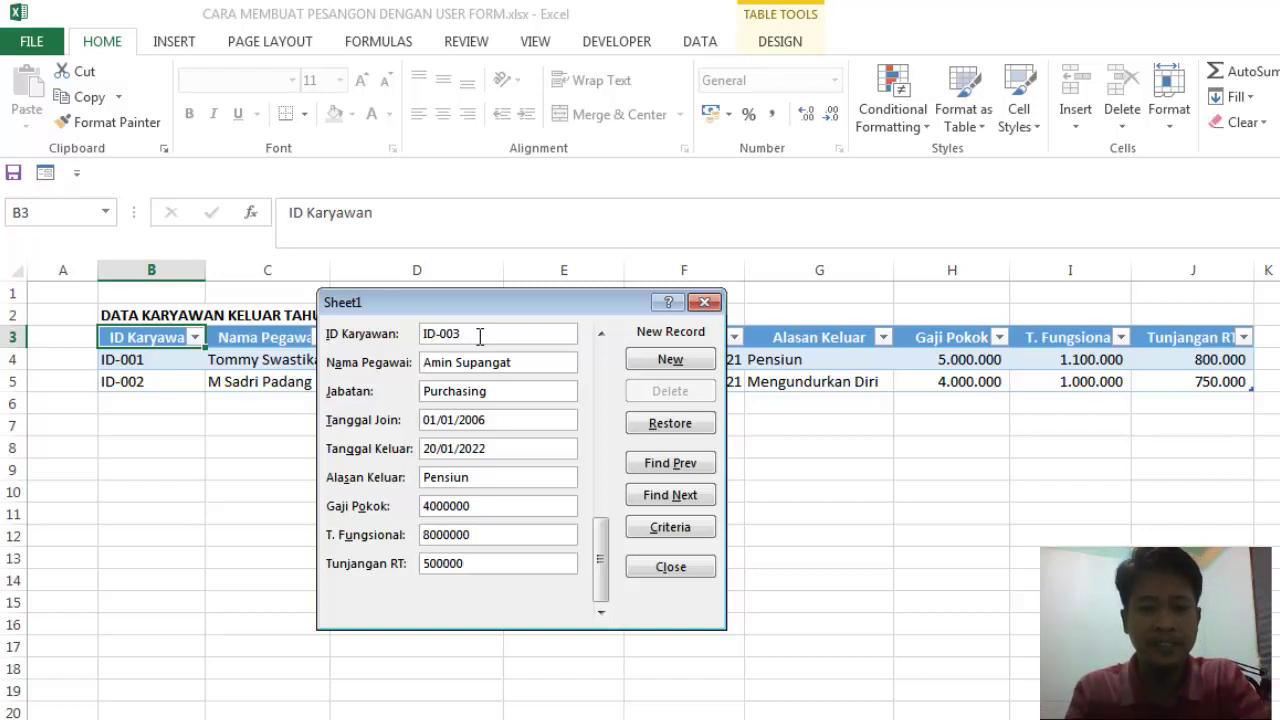
pyautogui.press('Return')
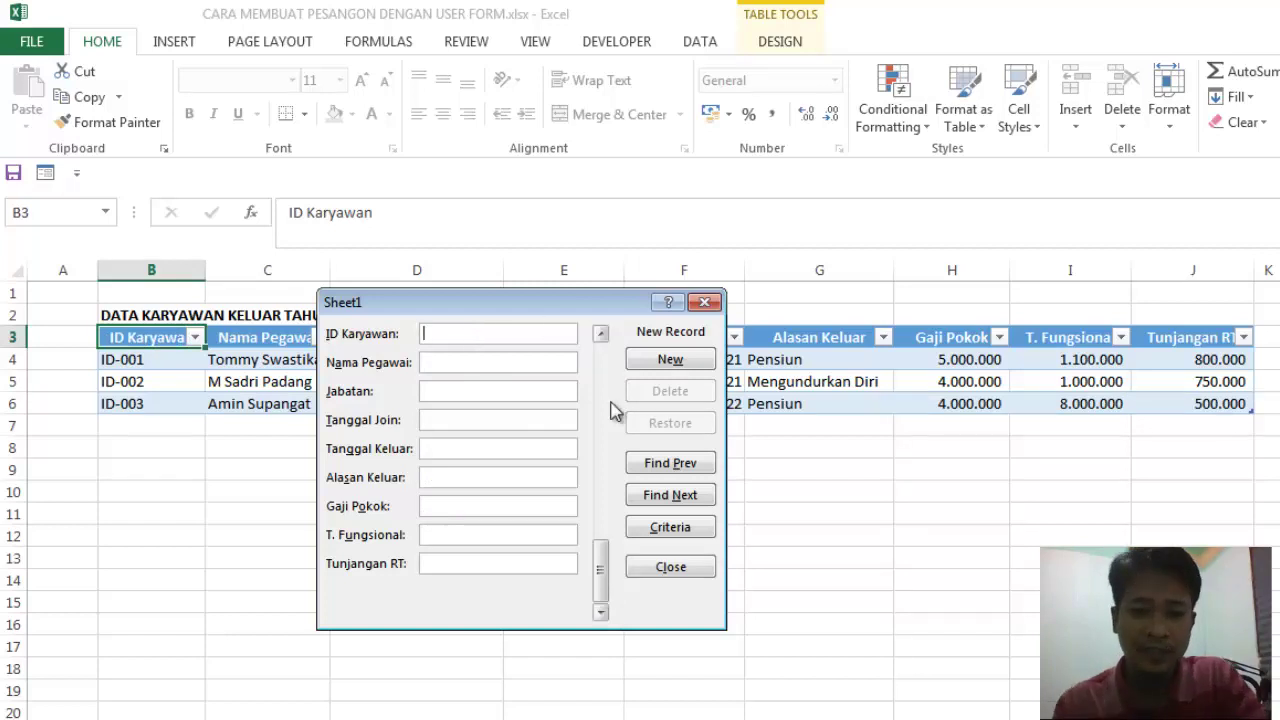
# Close the data form and switch to a blank worksheet.
pyautogui.click(672, 567)
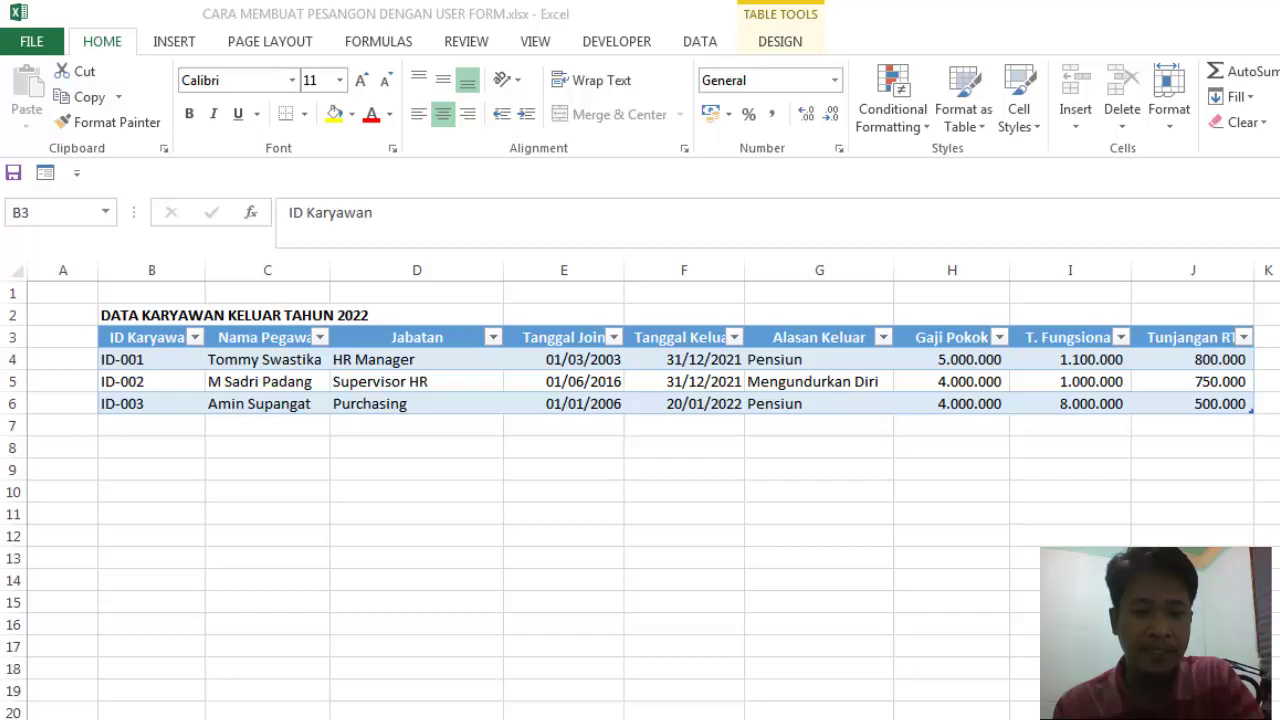
pyautogui.hotkey('alt', 'Tab')
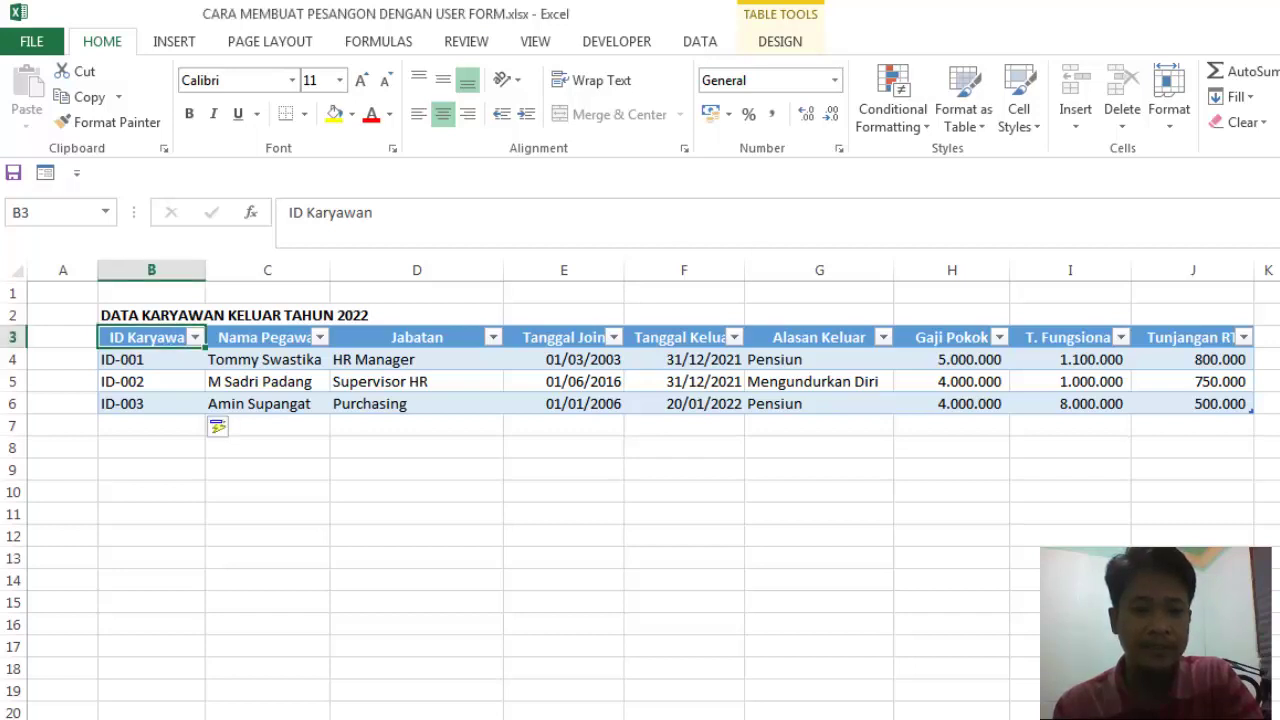
pyautogui.hotkey('ctrl', 'pagedown')
# Enter the title DATA KARYAWAN KELUAR TAHUN 2022 in cell B2.
pyautogui.click(144, 343)
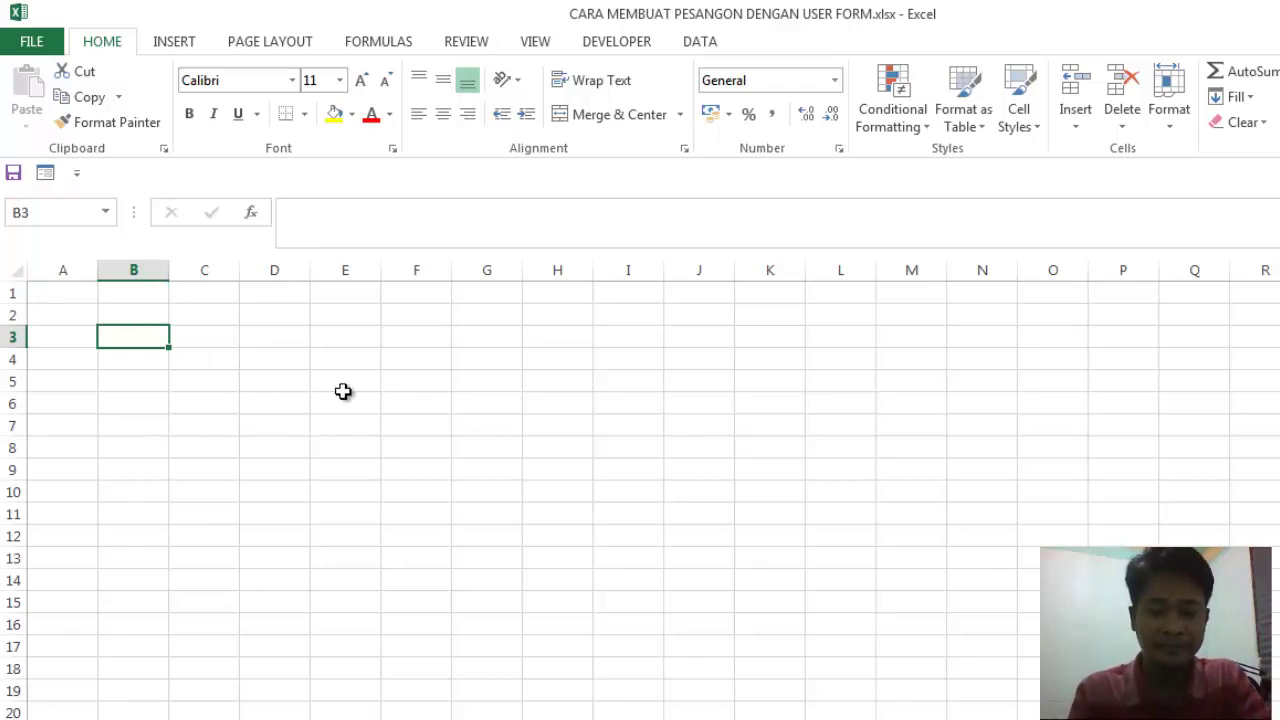
pyautogui.press('Up')
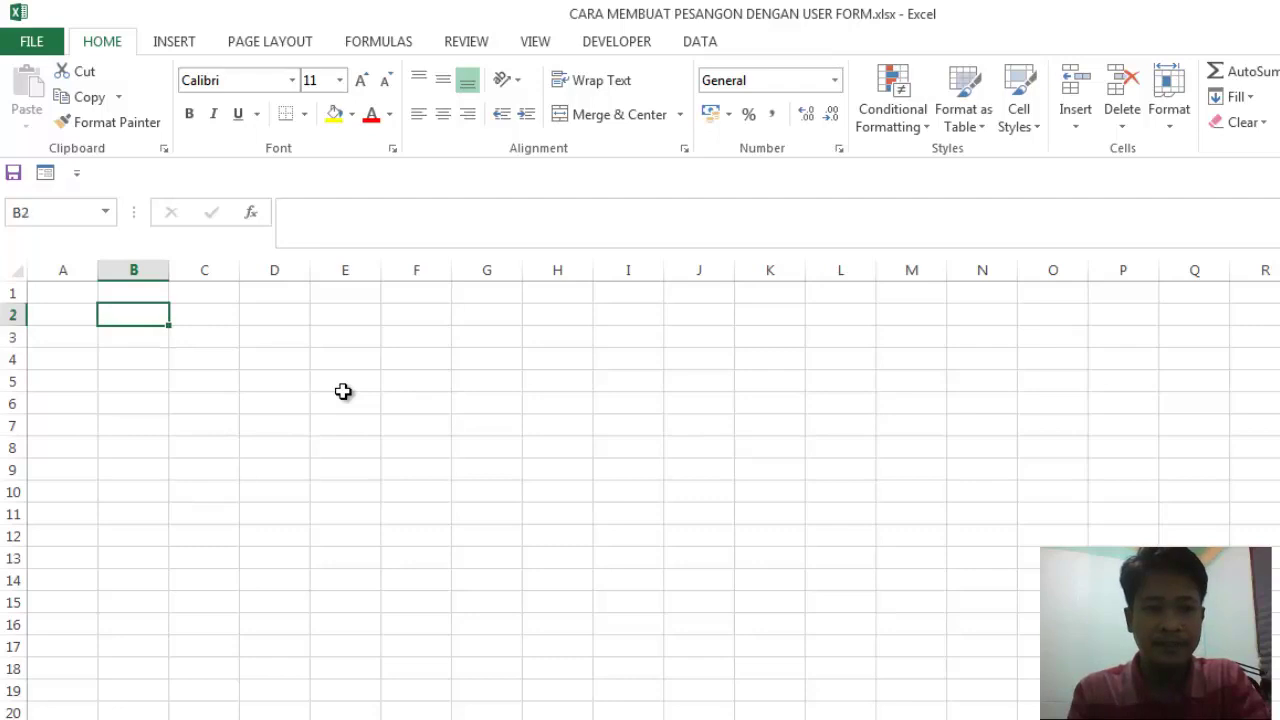
pyautogui.write('DAT')
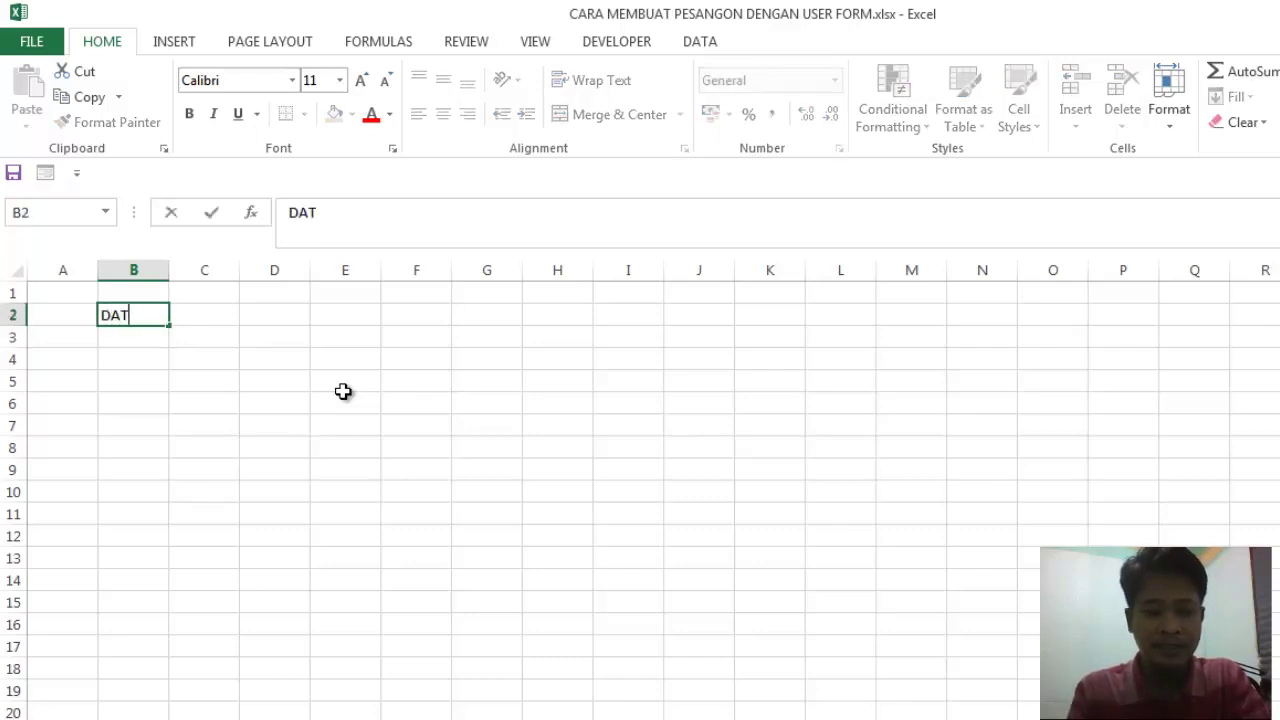
pyautogui.write('A KARYAWAN')
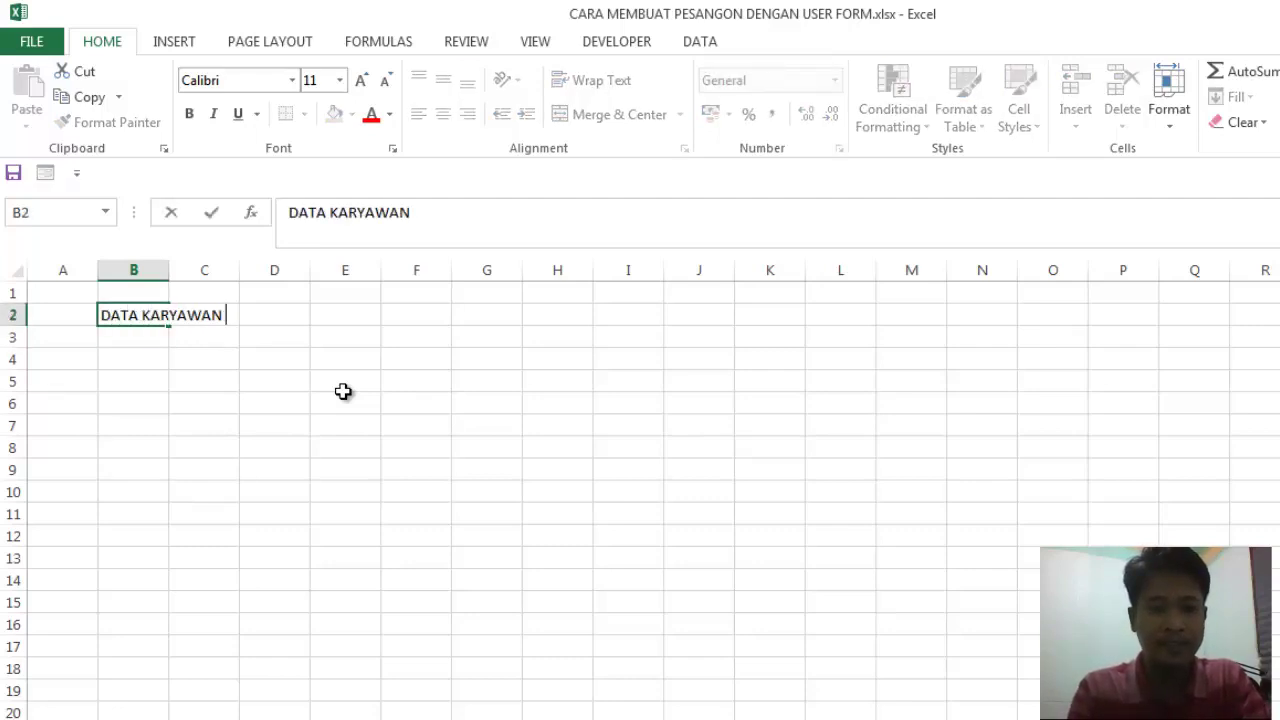
pyautogui.write(' KELUA')
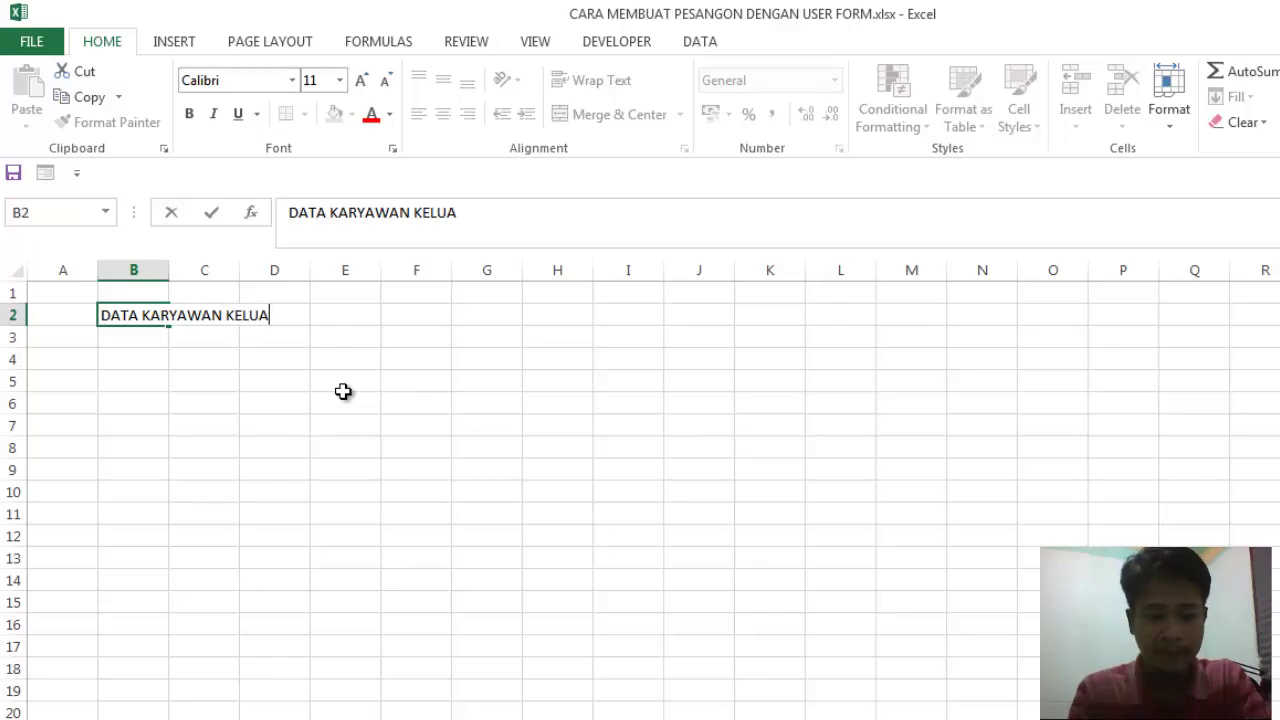
pyautogui.write('R TAHUN ')
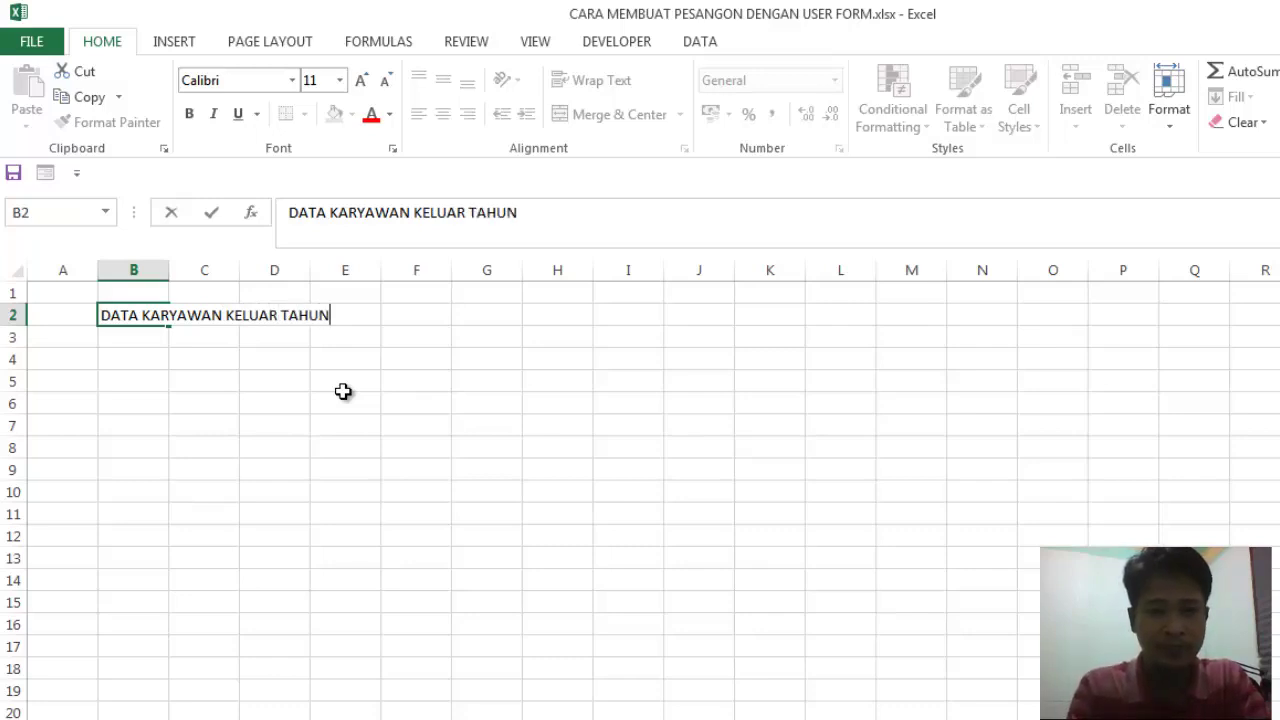
pyautogui.write('2022')
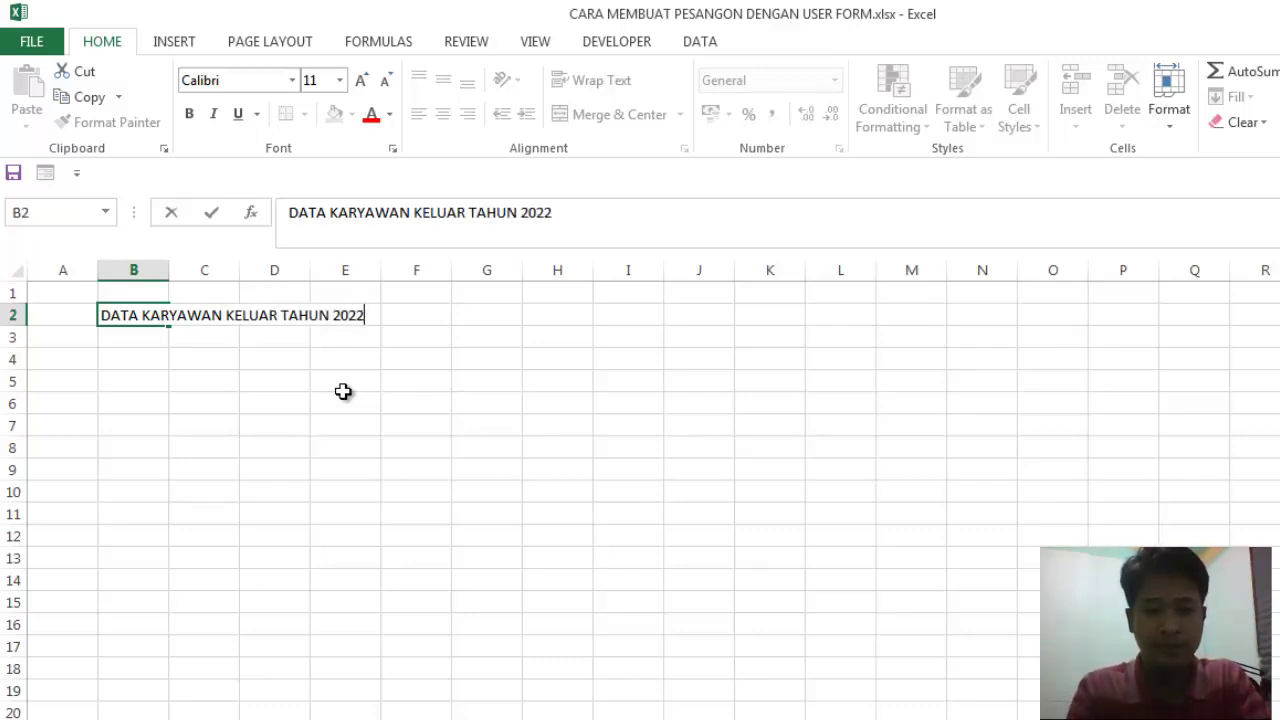
pyautogui.press('Return')
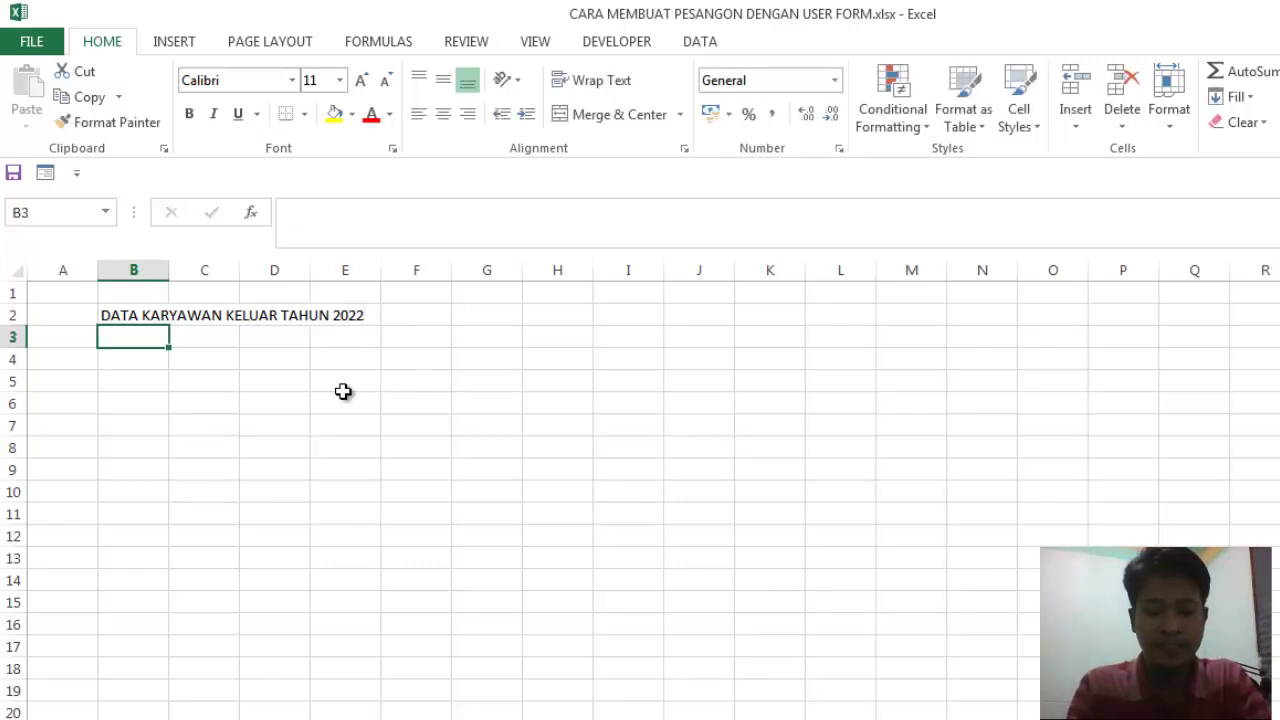
# Type headers ID Karyawan, Nama Karyawan and Jabatan Karyawan in B3:D3.
pyautogui.write('i')
pyautogui.press('BackSpace')
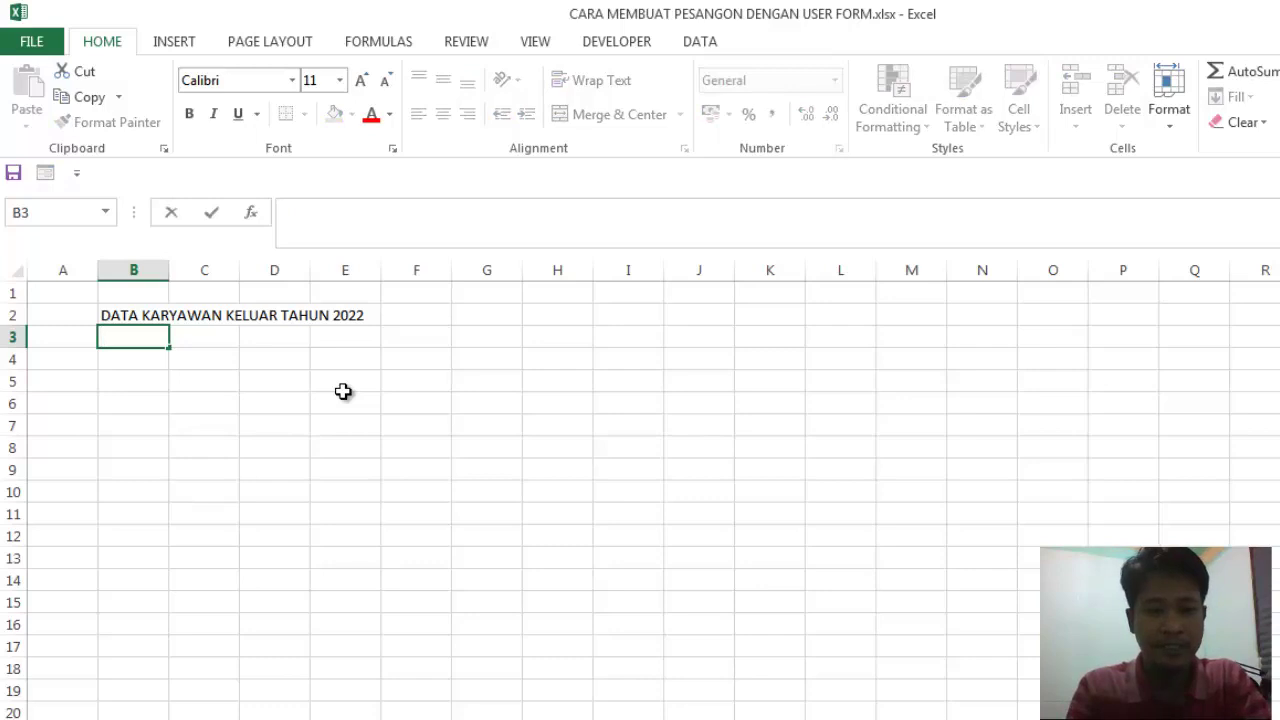
pyautogui.write('ID Pe')
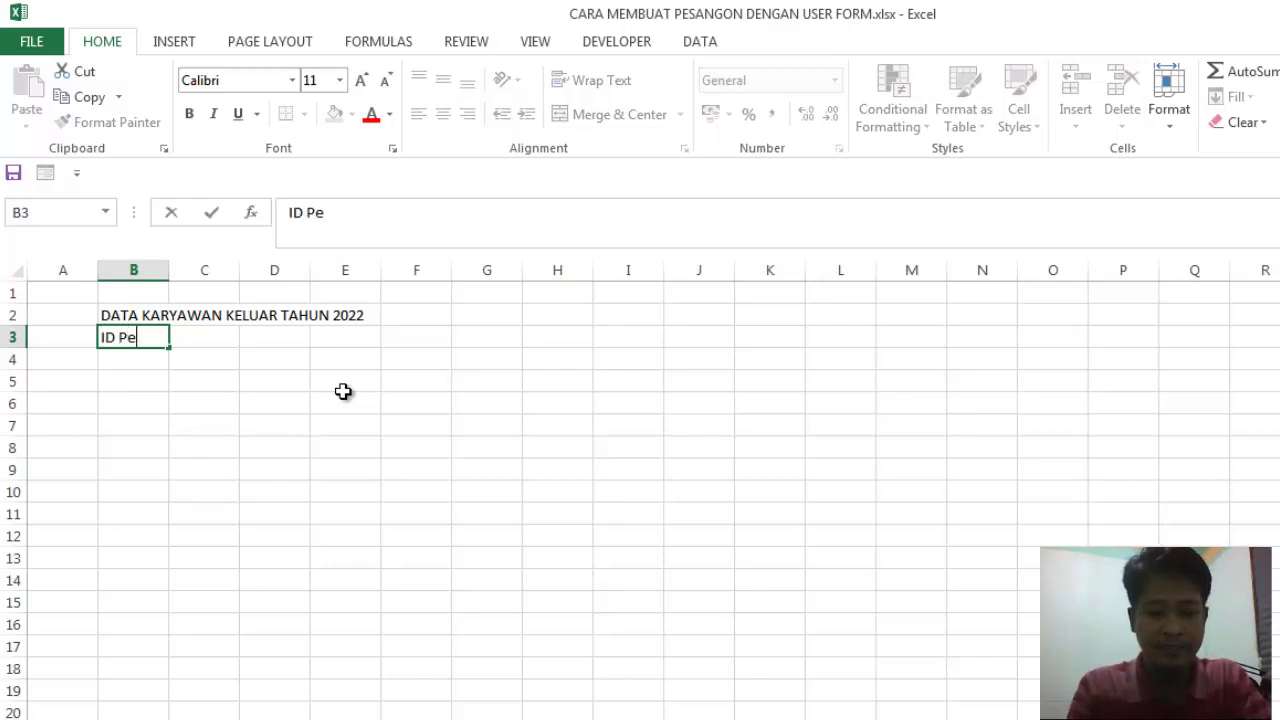
pyautogui.write('ga')
pyautogui.press('BackSpace')
pyautogui.press('BackSpace')
pyautogui.press('BackSpace')
pyautogui.press('BackSpace')
pyautogui.write('Ka')
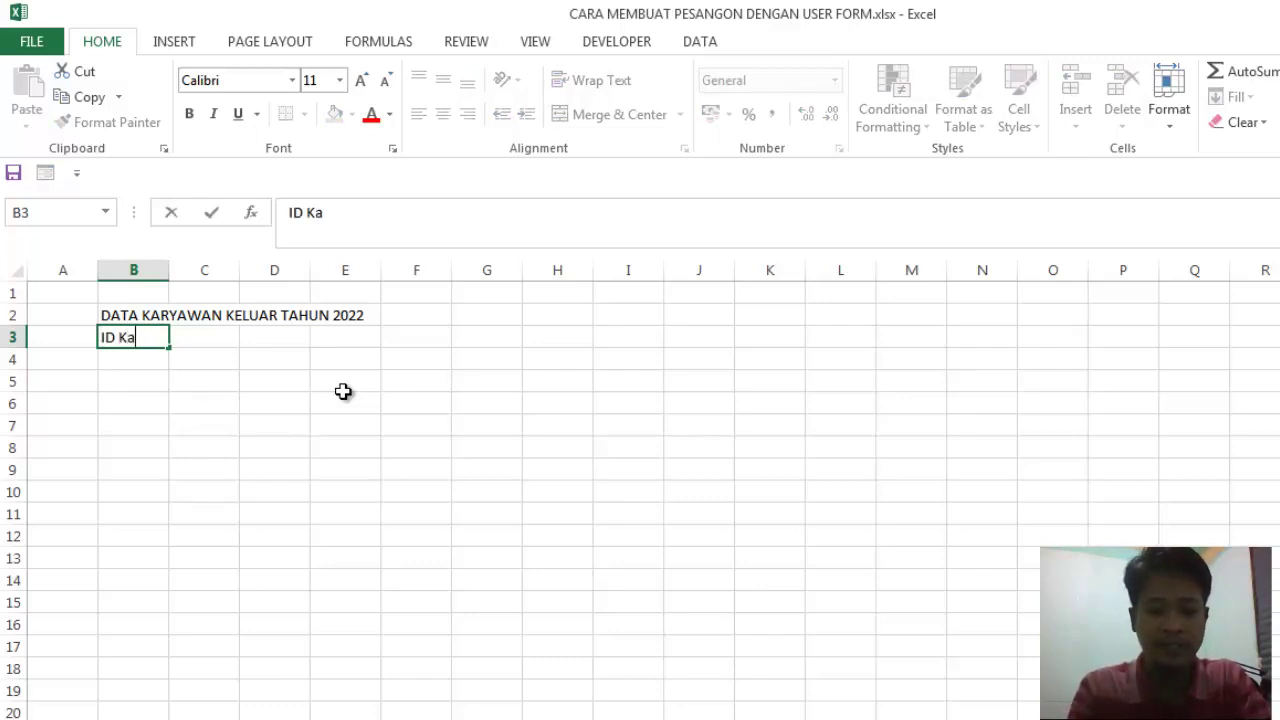
pyautogui.write('ryawn')
pyautogui.press('Return')
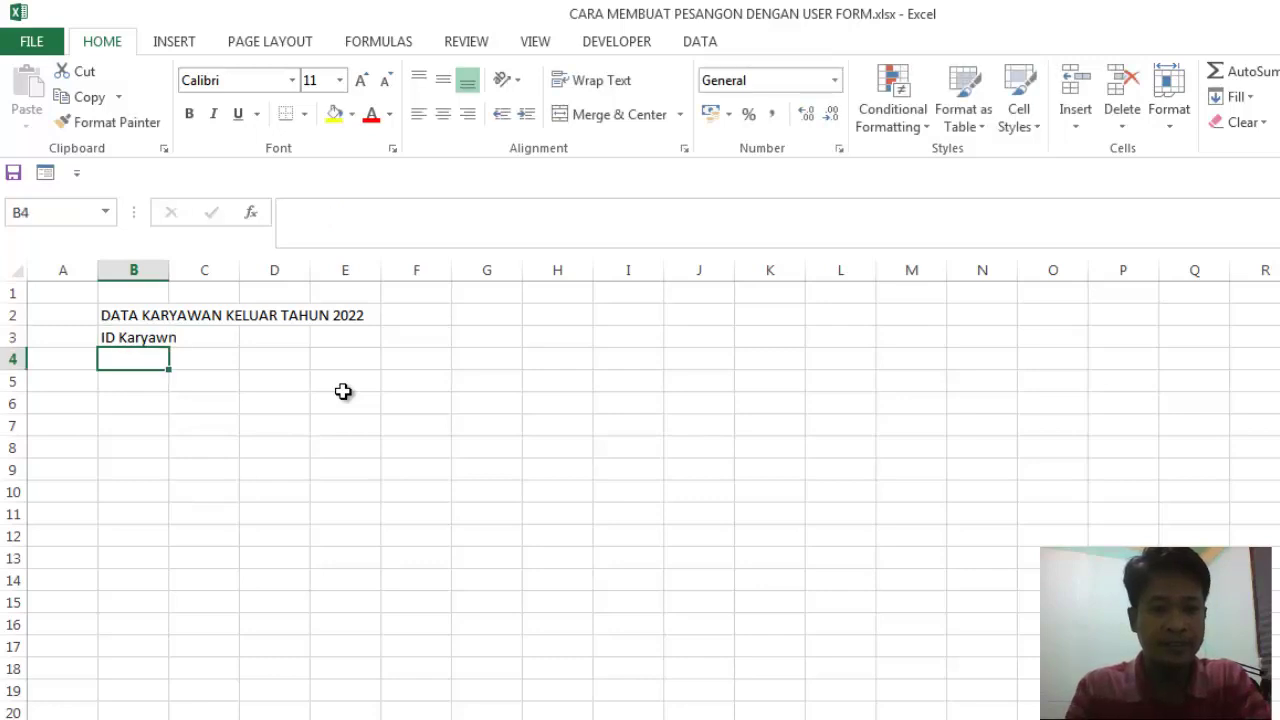
pyautogui.press('Up')
pyautogui.write('Ka')
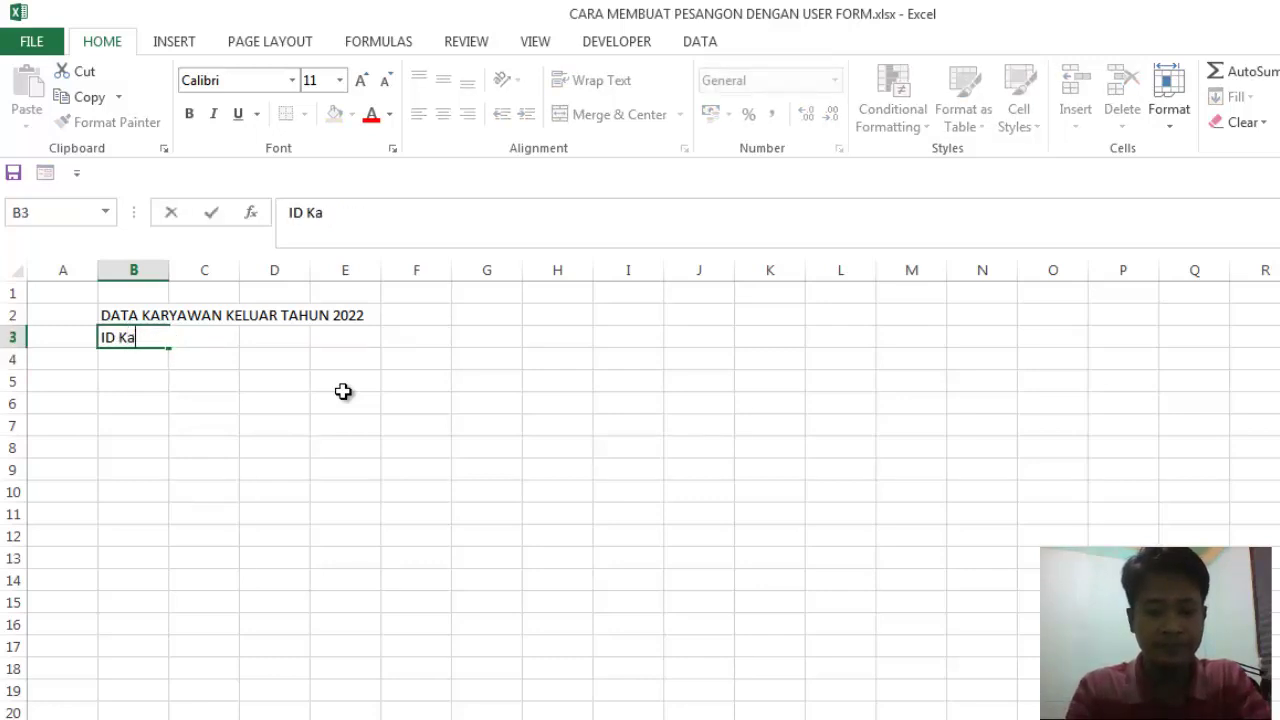
pyautogui.write('ryawan')
pyautogui.press('Return')
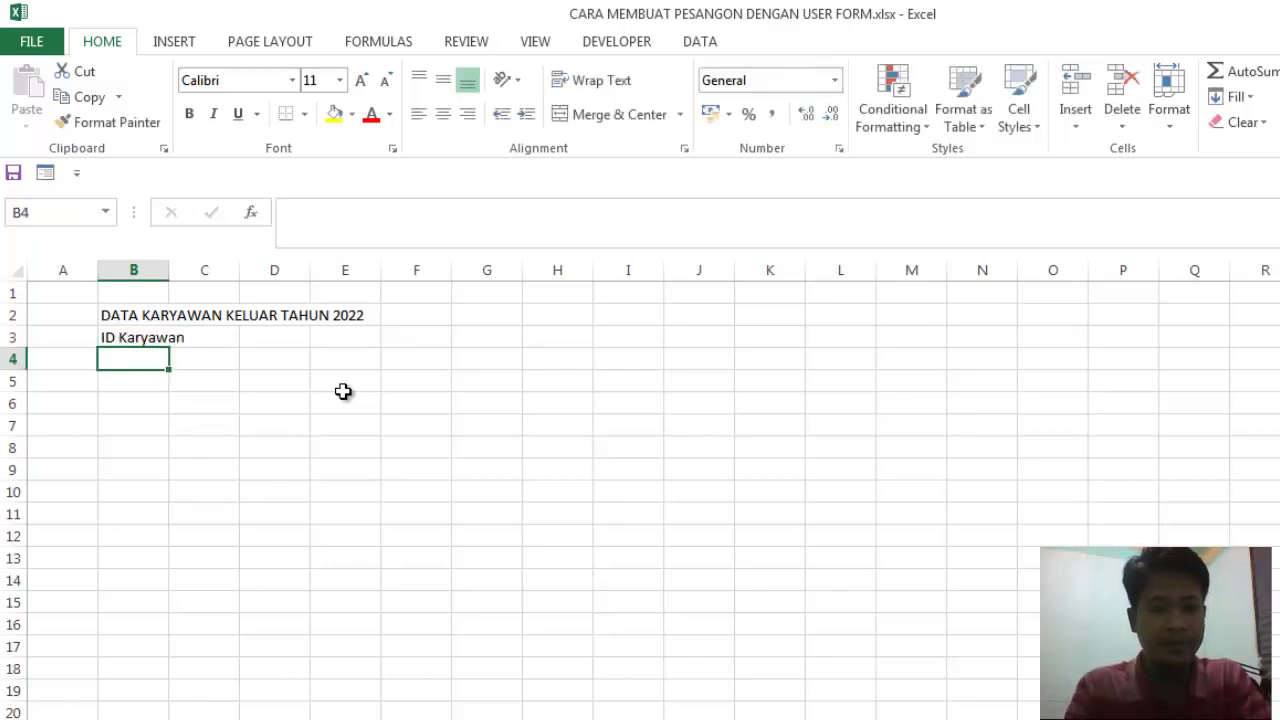
pyautogui.press('Up')
pyautogui.press('Right')
pyautogui.write('Na')
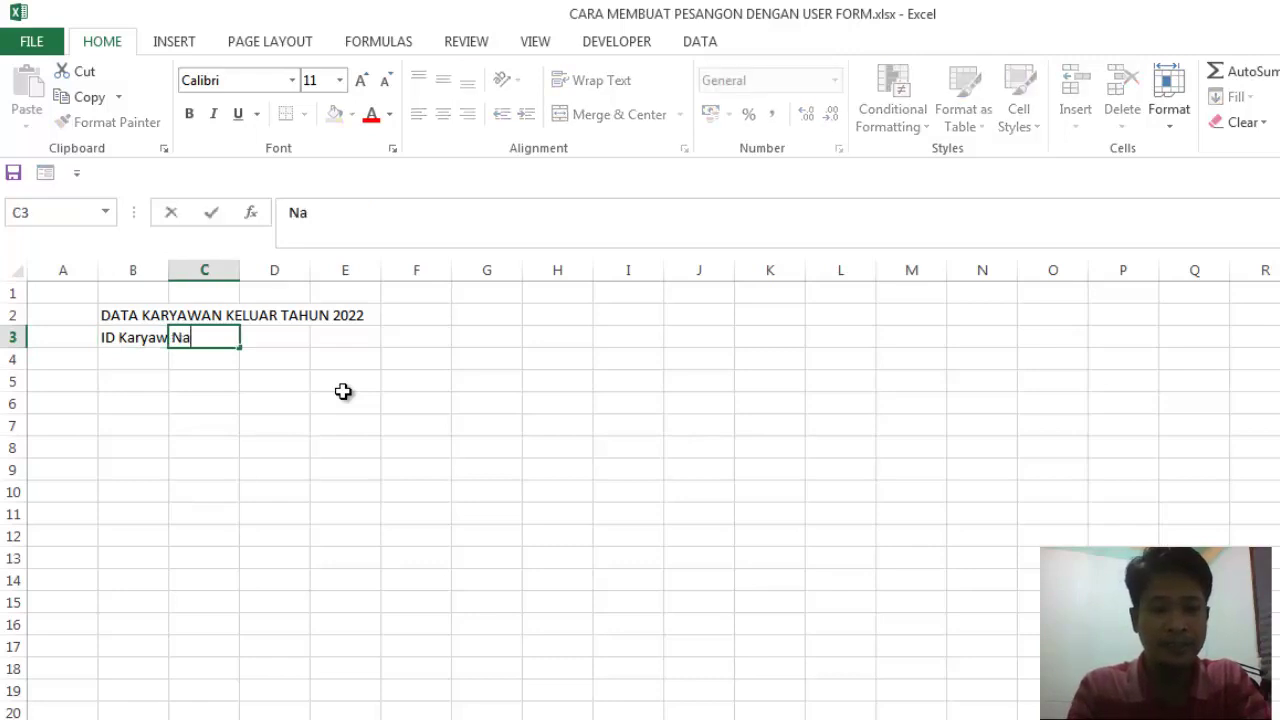
pyautogui.write('ma')
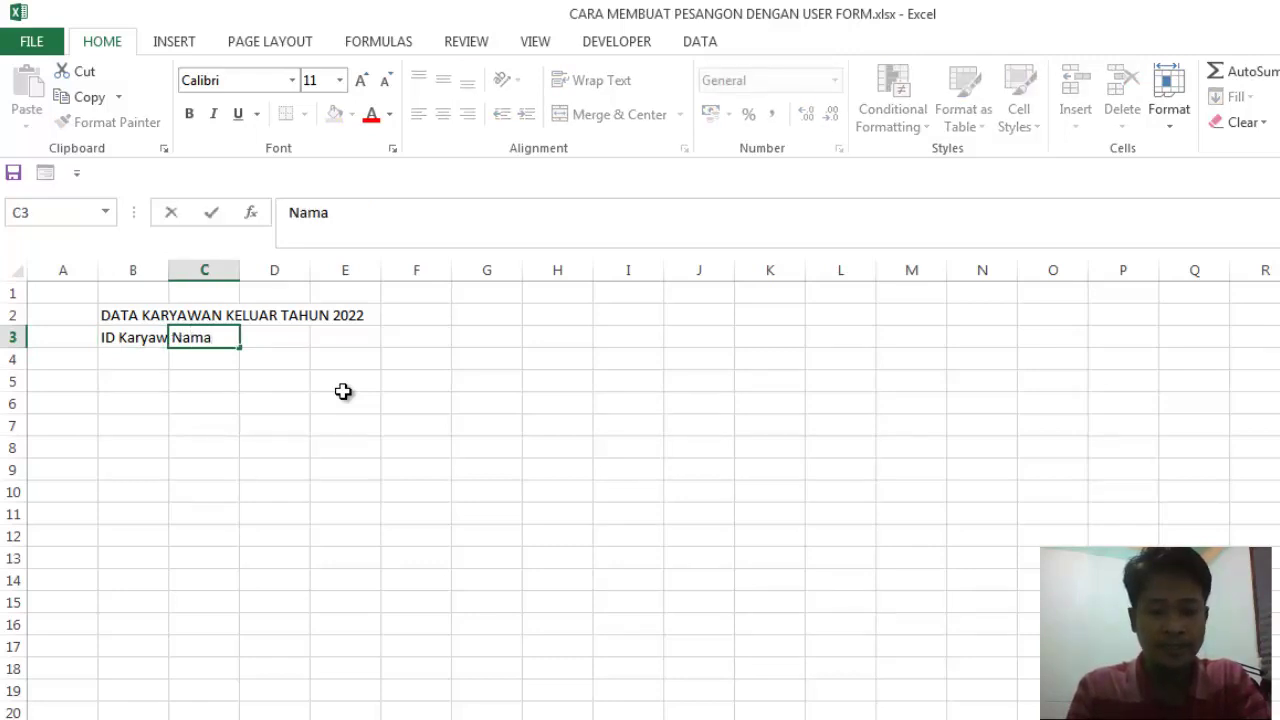
pyautogui.write(' Karyawan')
pyautogui.press('Return')
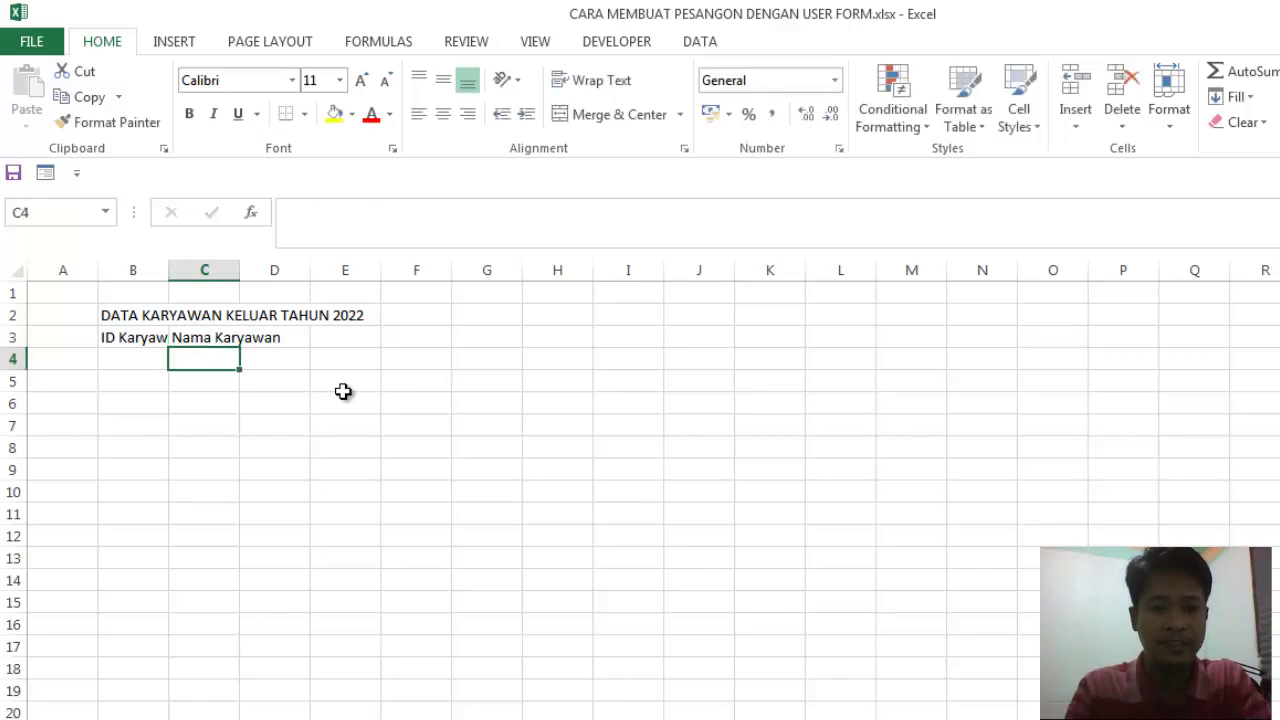
pyautogui.press('Up')
pyautogui.press('Right')
pyautogui.write('Jab')
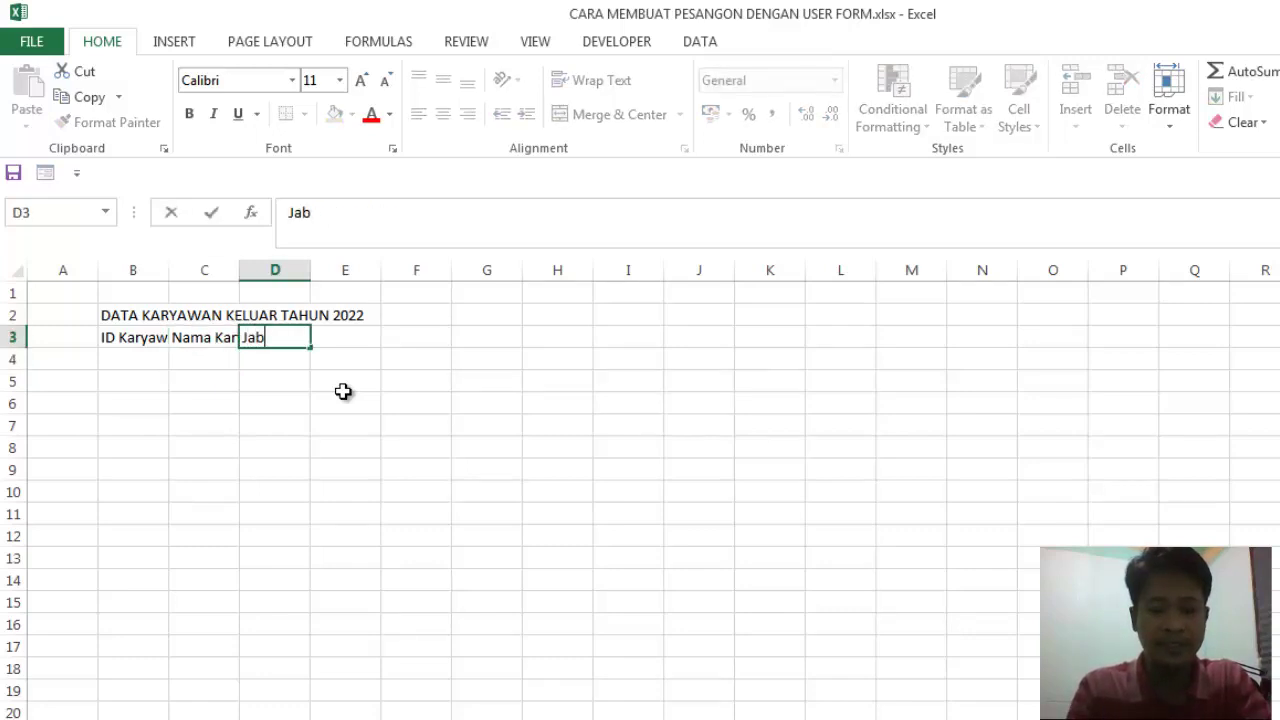
pyautogui.write('atan Kary')
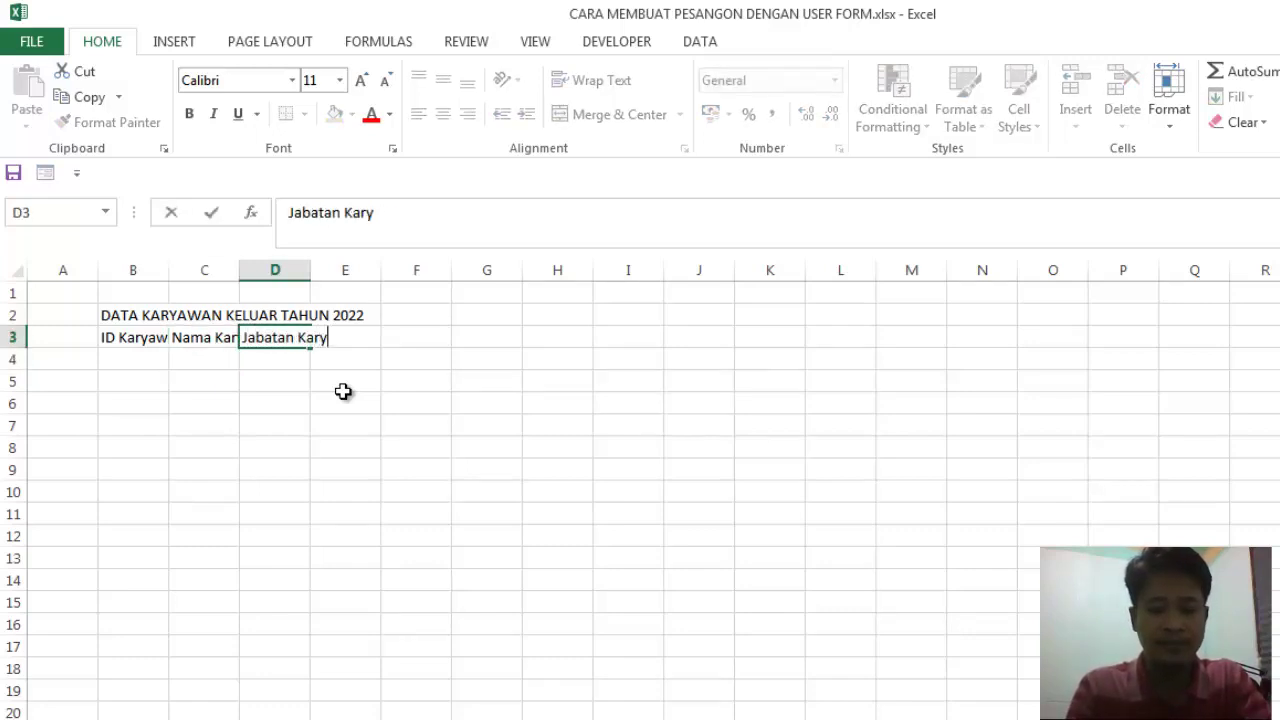
pyautogui.write('awan')
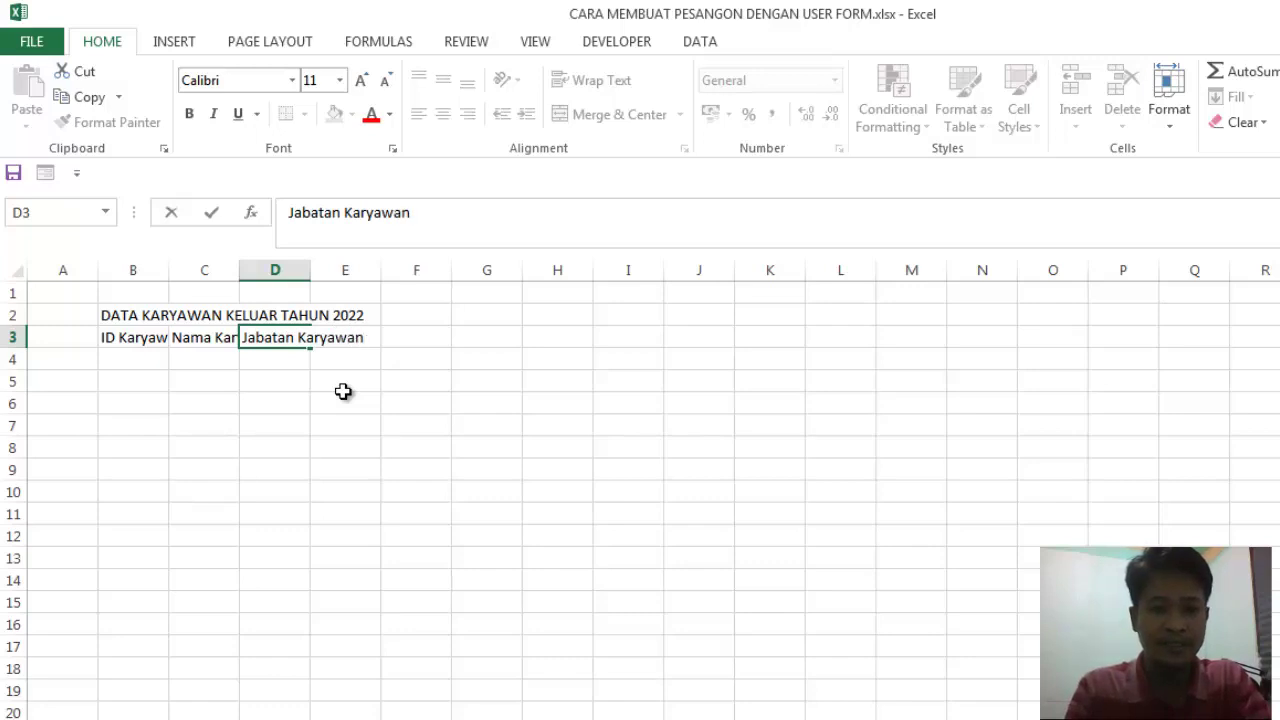
pyautogui.press('Tab')
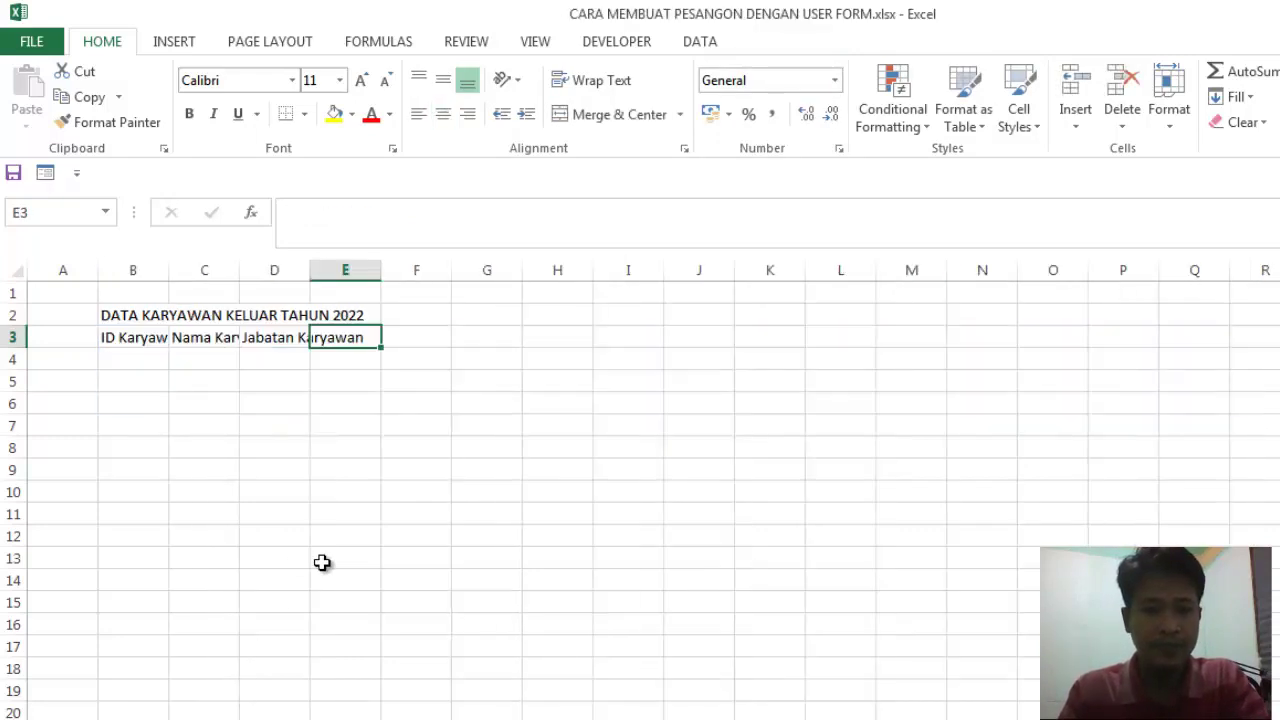
# Add headers Tanggal Masuk, Tanggal keluar and Alasan Keluar in E3:G3.
pyautogui.write('Tang')
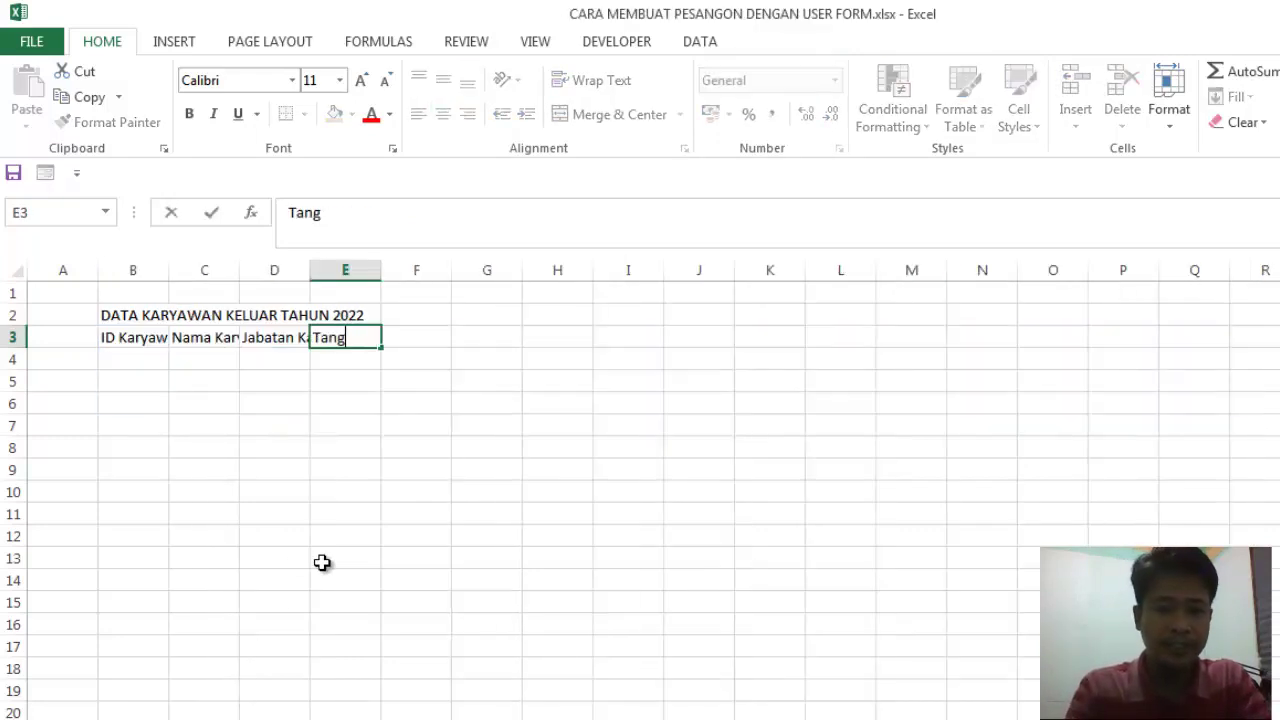
pyautogui.write('gal Join')
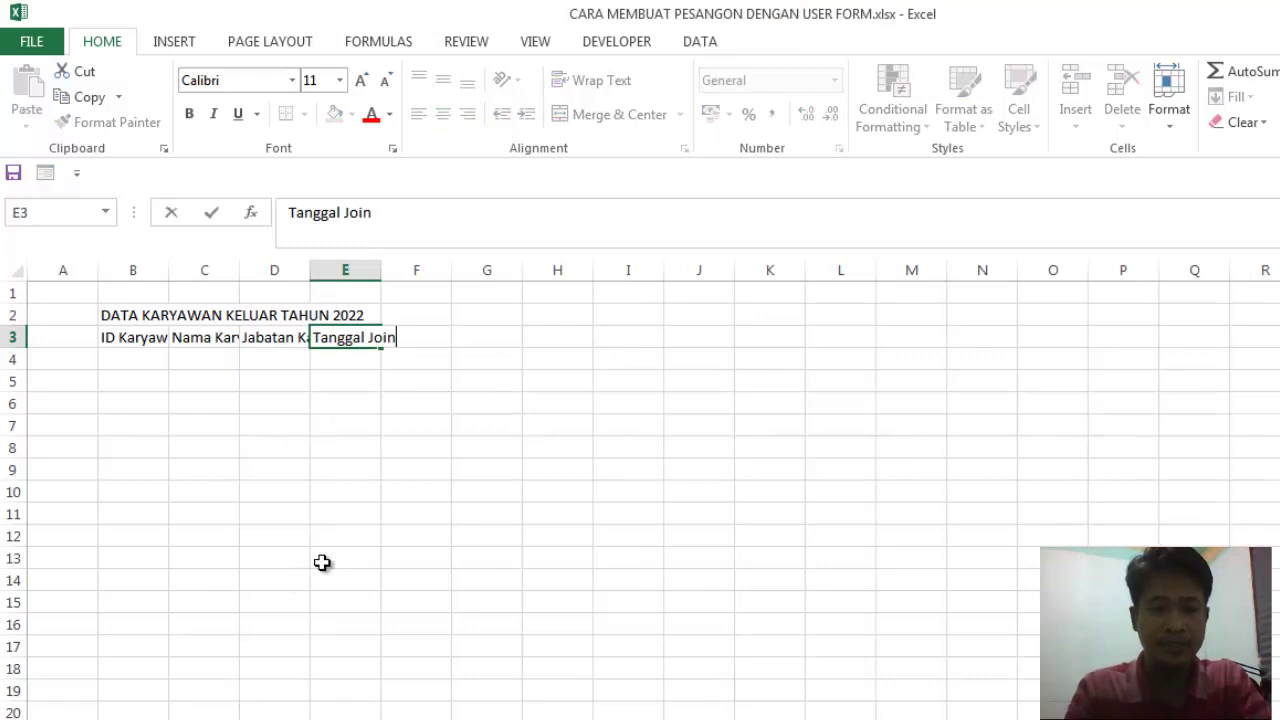
pyautogui.press('Tab')
pyautogui.press('Left')
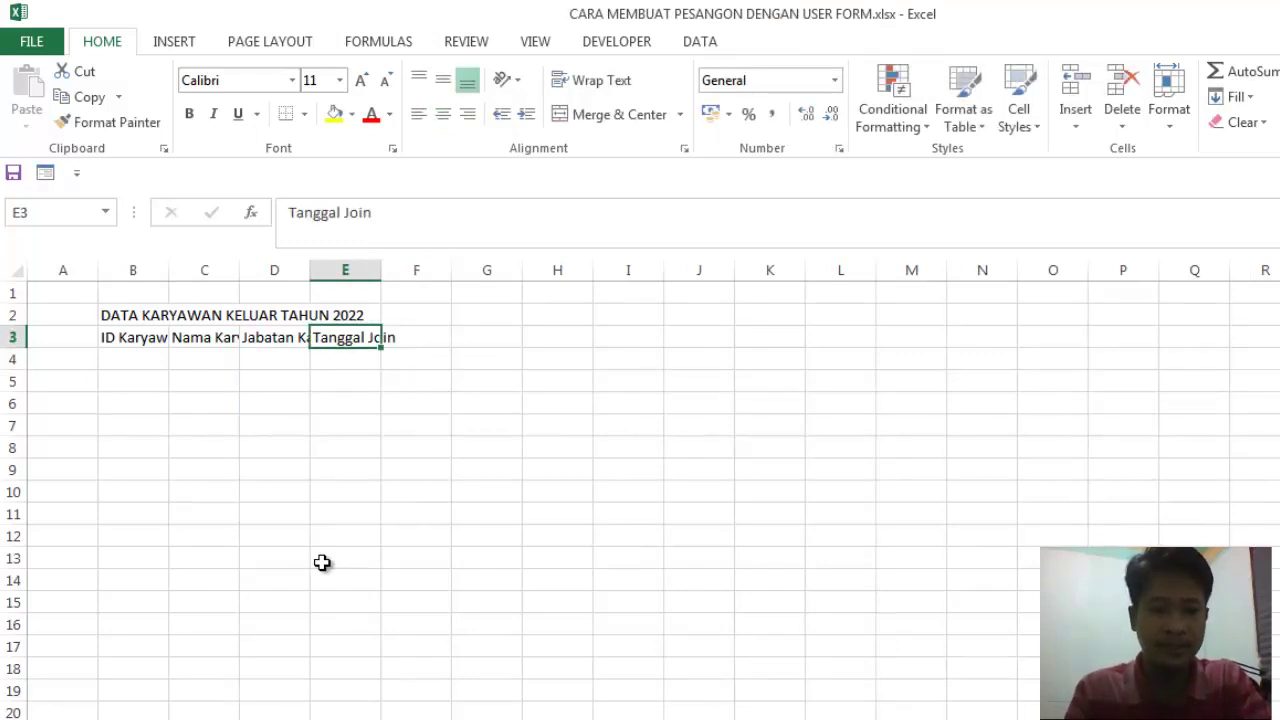
pyautogui.write('Tanggal Ma')
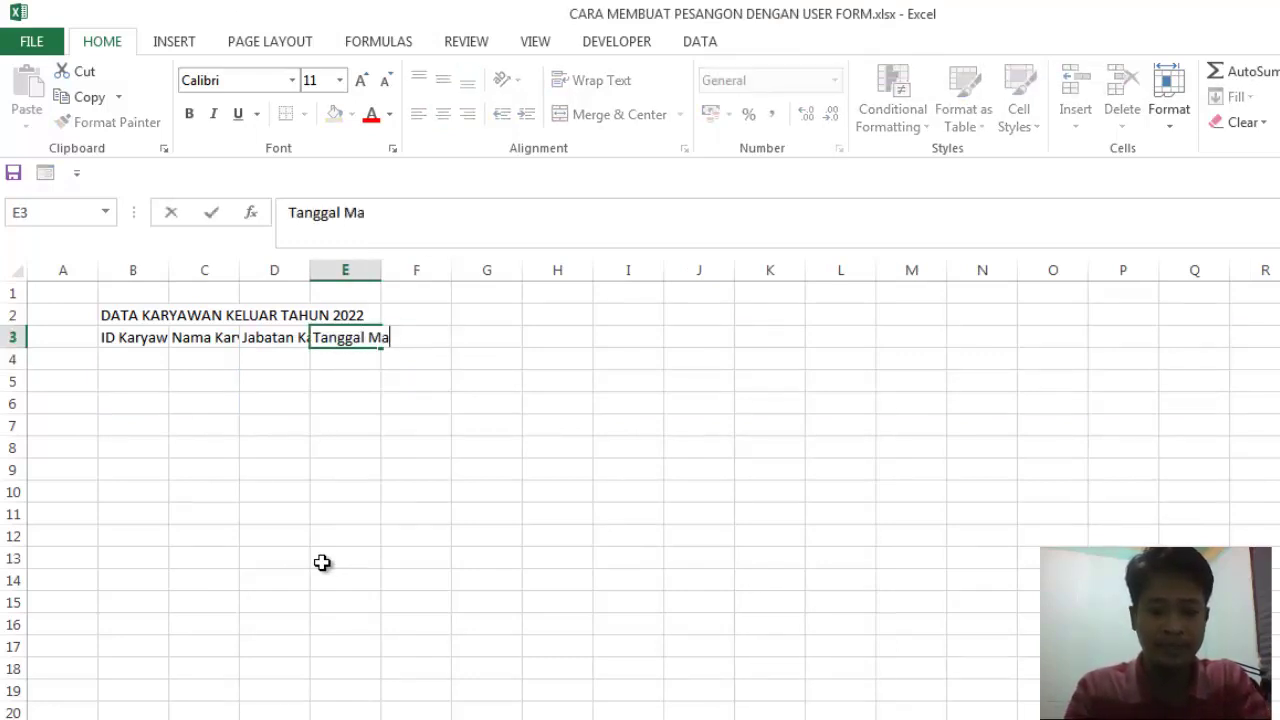
pyautogui.write('suk')
pyautogui.press('Return')
pyautogui.press('Up')
pyautogui.press('Right')
pyautogui.write('T')
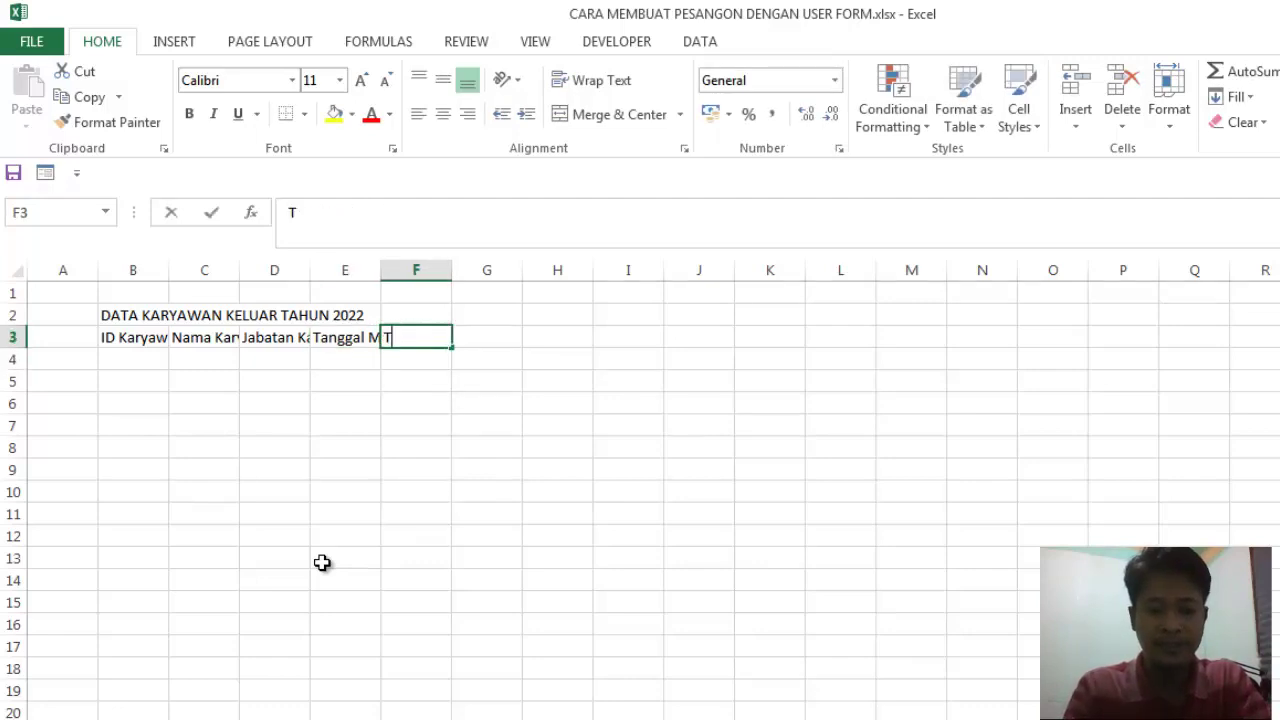
pyautogui.write('anggal keluar')
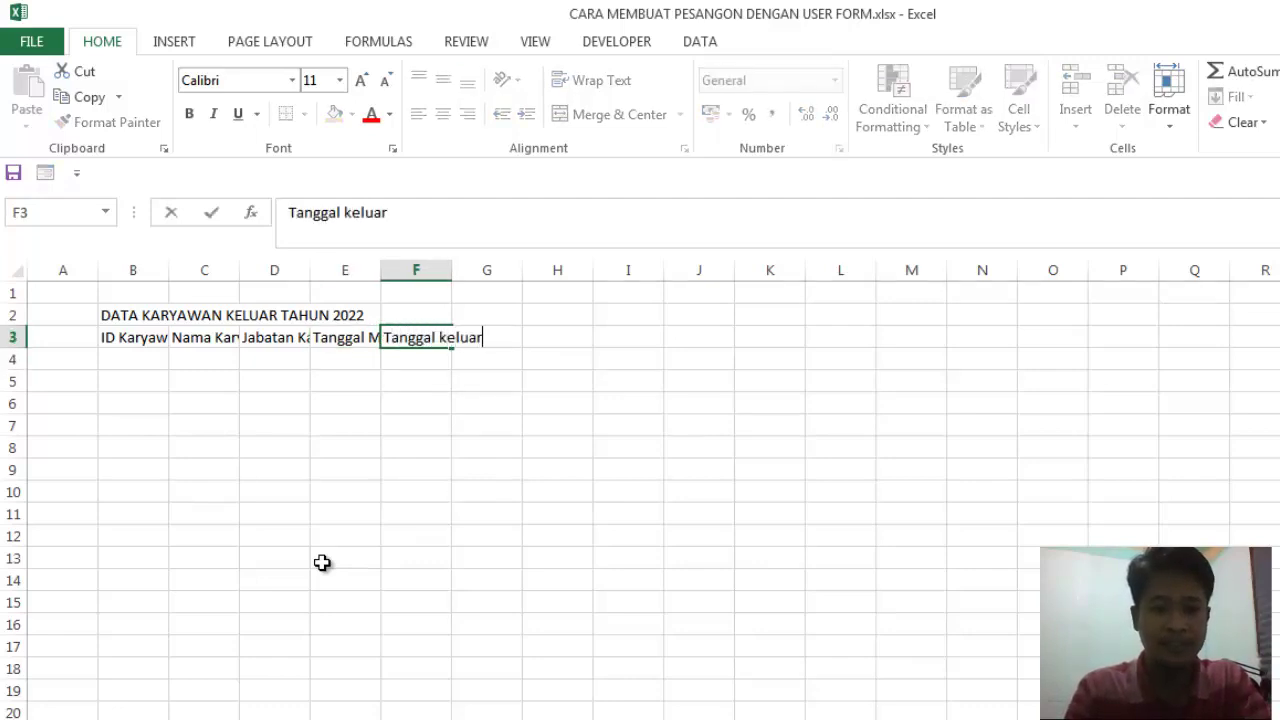
pyautogui.press('Return')
pyautogui.press('Up')
pyautogui.press('Right')
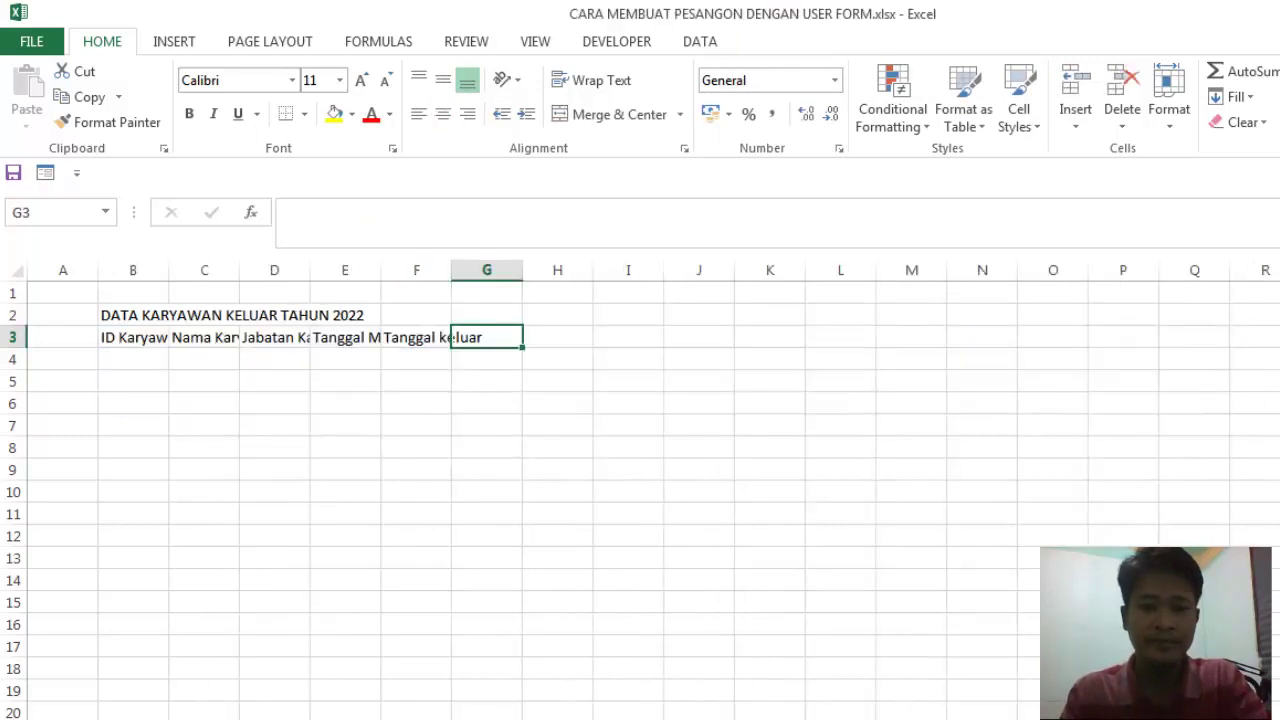
pyautogui.write('Alas')
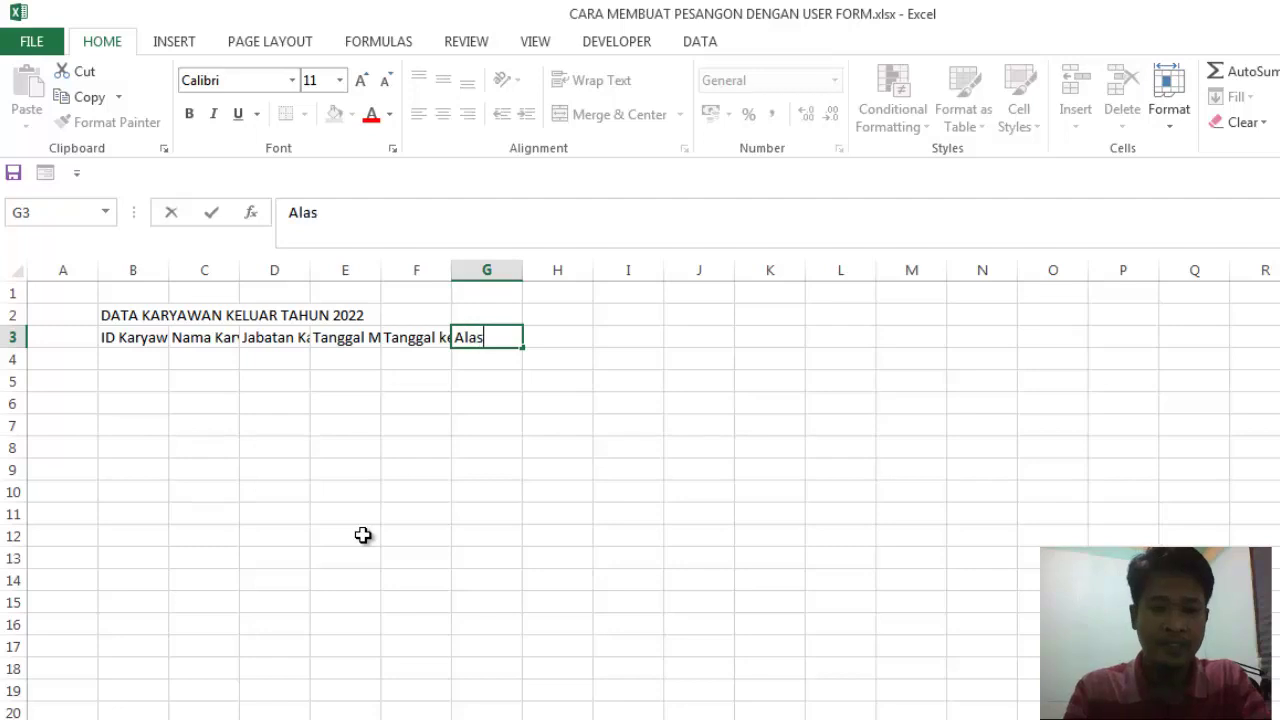
pyautogui.write('an Keluar')
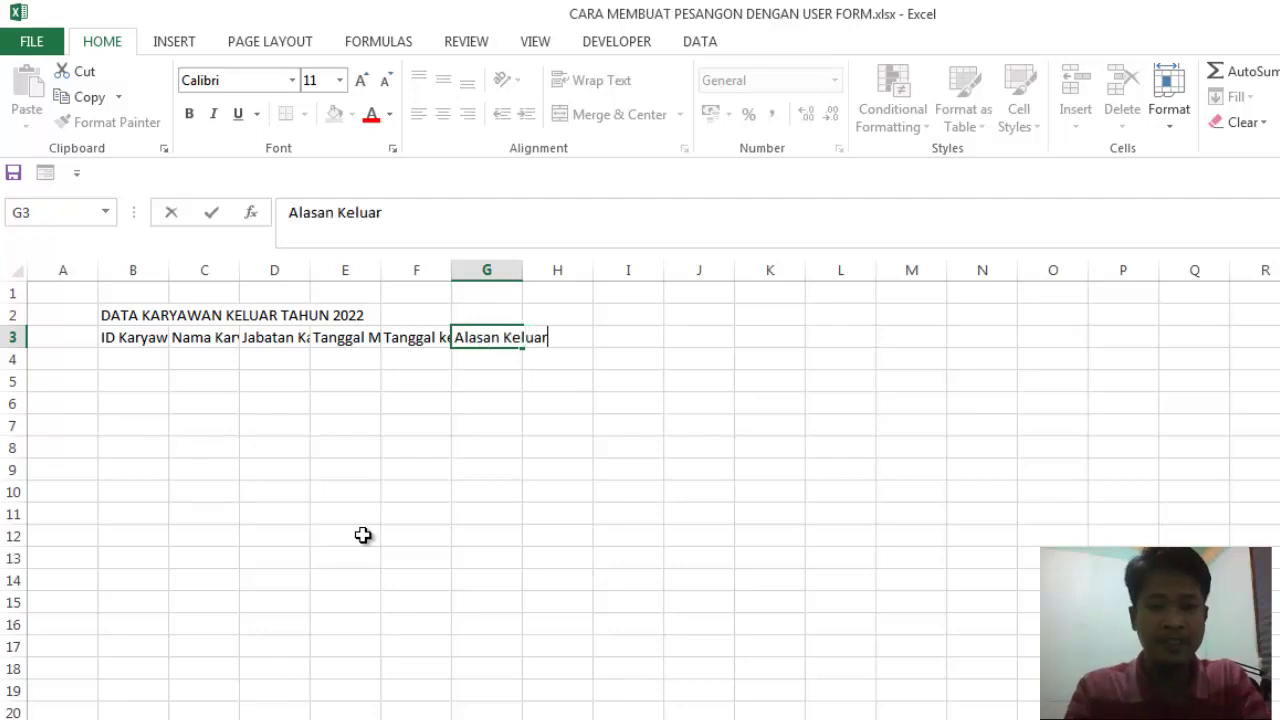
pyautogui.press('Return')
# Add headers Gaji Pokok, T Fungsional and Tunjangan RT in H3:J3.
pyautogui.press('Up')
pyautogui.press('Right')
pyautogui.write('G')
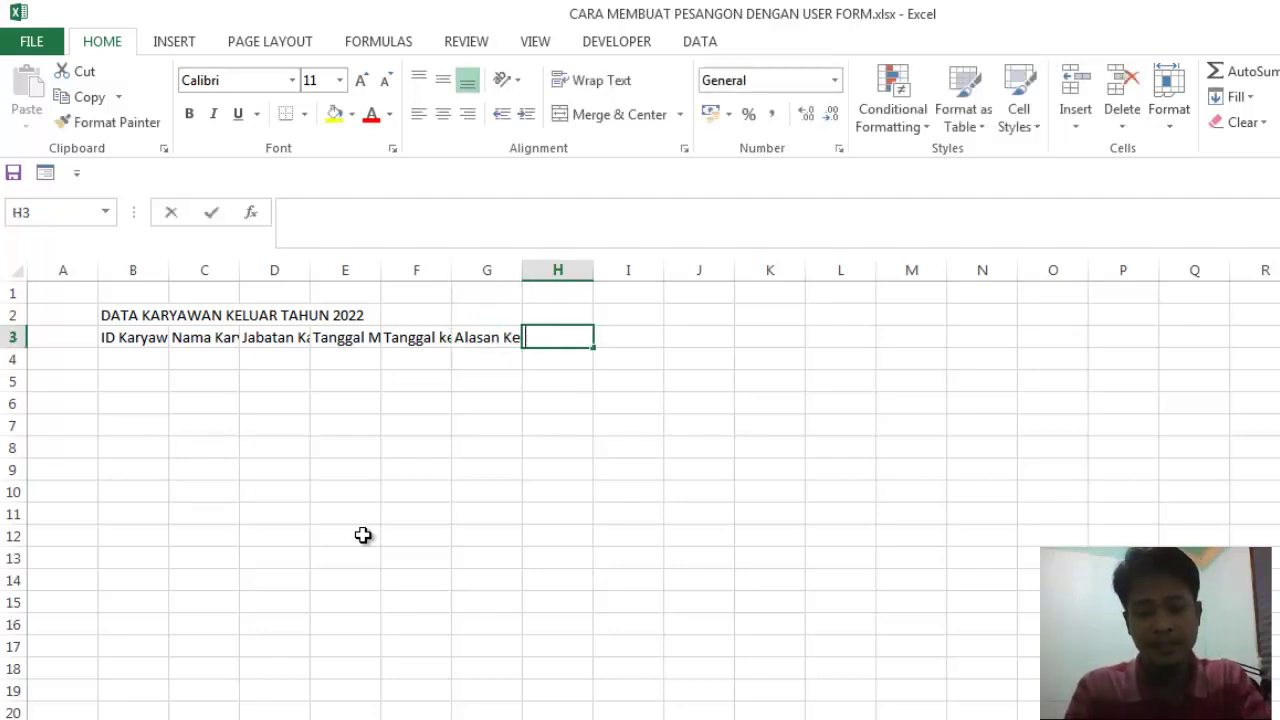
pyautogui.write('aji Pokok')
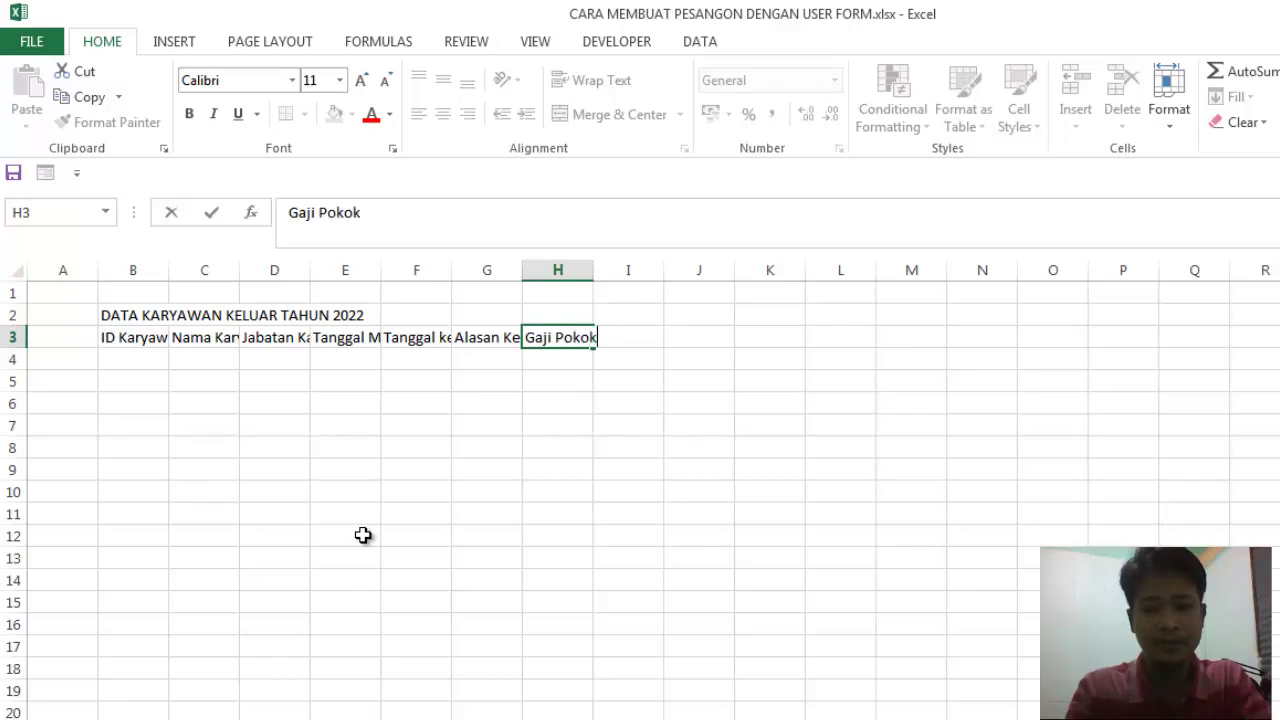
pyautogui.press('Return')
pyautogui.press('Up')
pyautogui.press('Right')
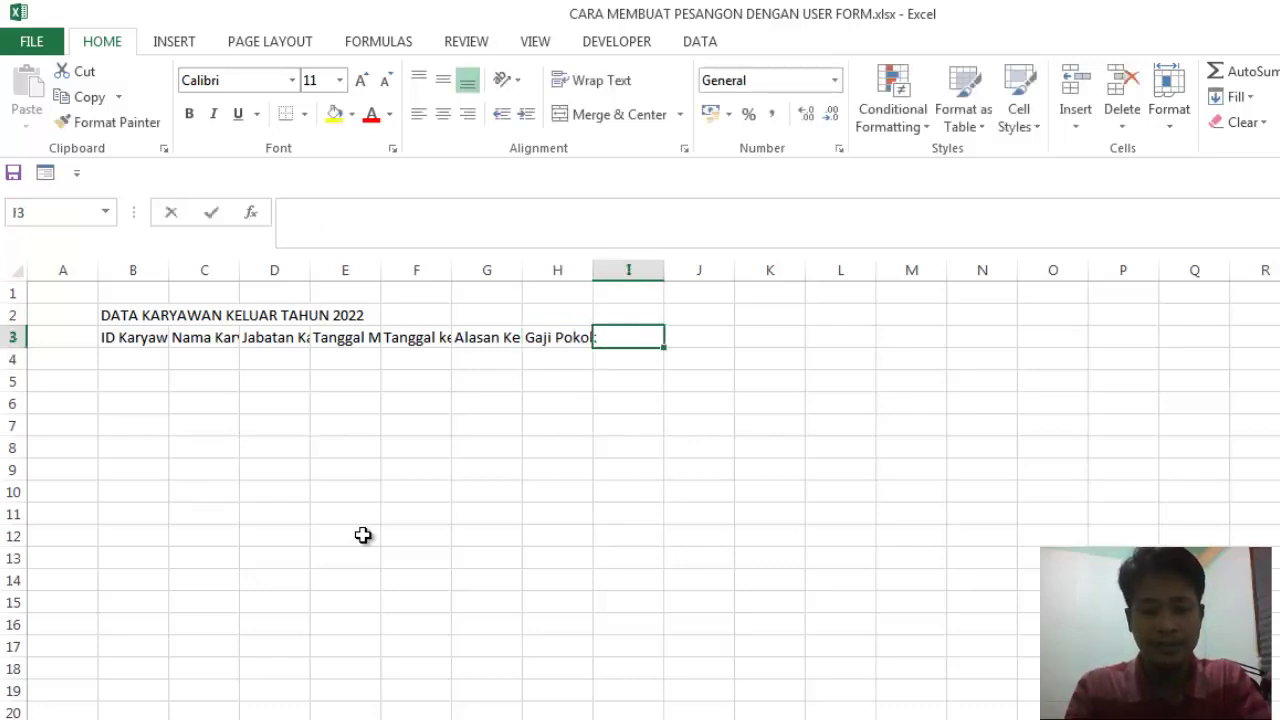
pyautogui.write('T Fungs')
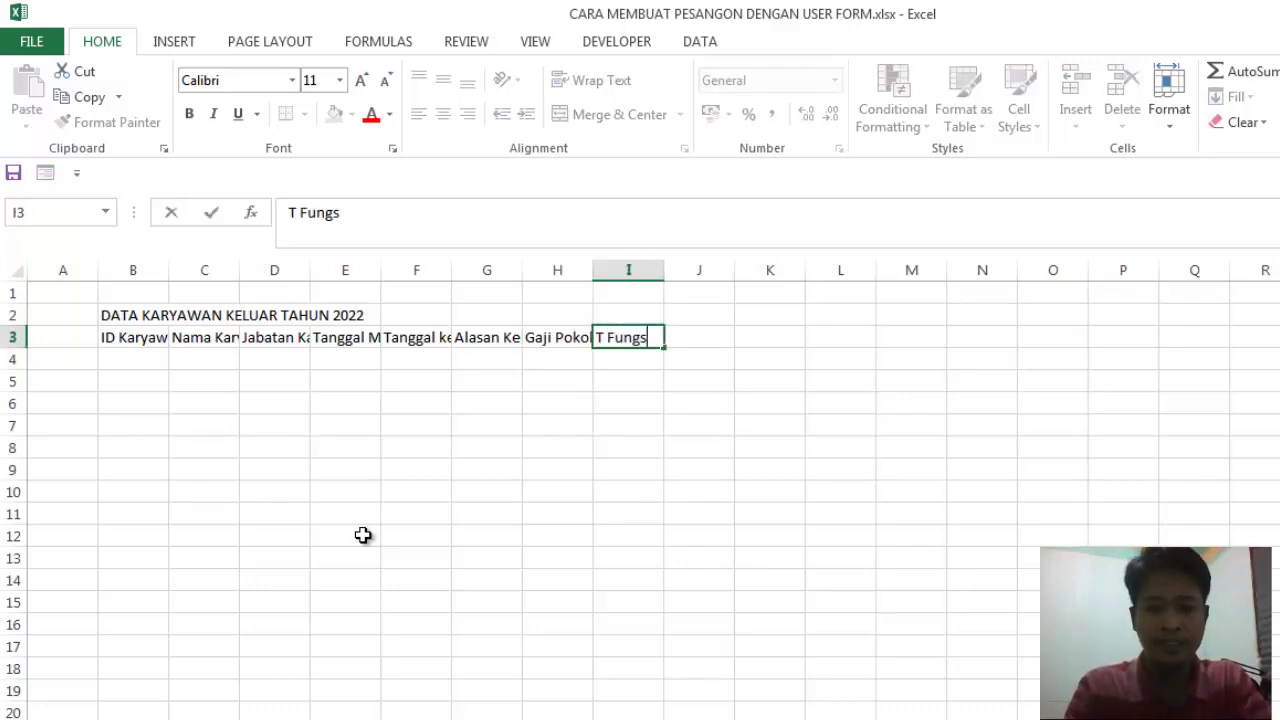
pyautogui.write('ional')
pyautogui.press('Return')
pyautogui.press('Up')
pyautogui.press('Right')
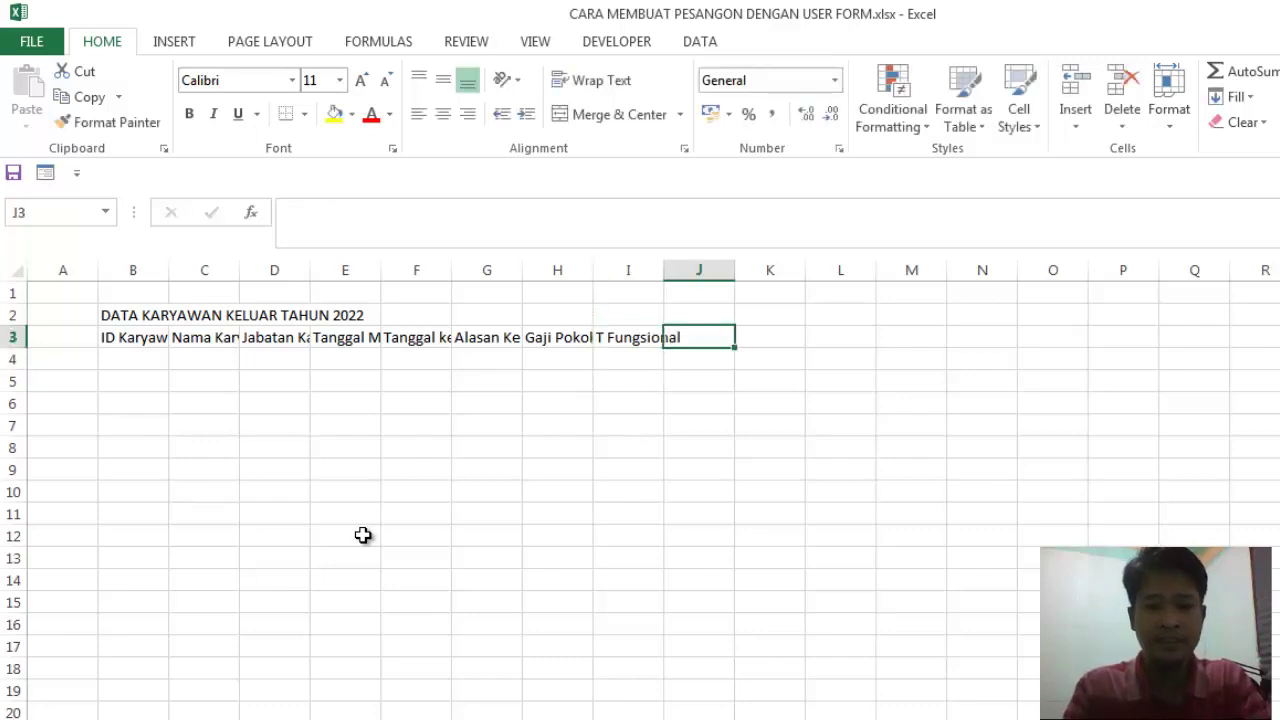
pyautogui.write('T R')
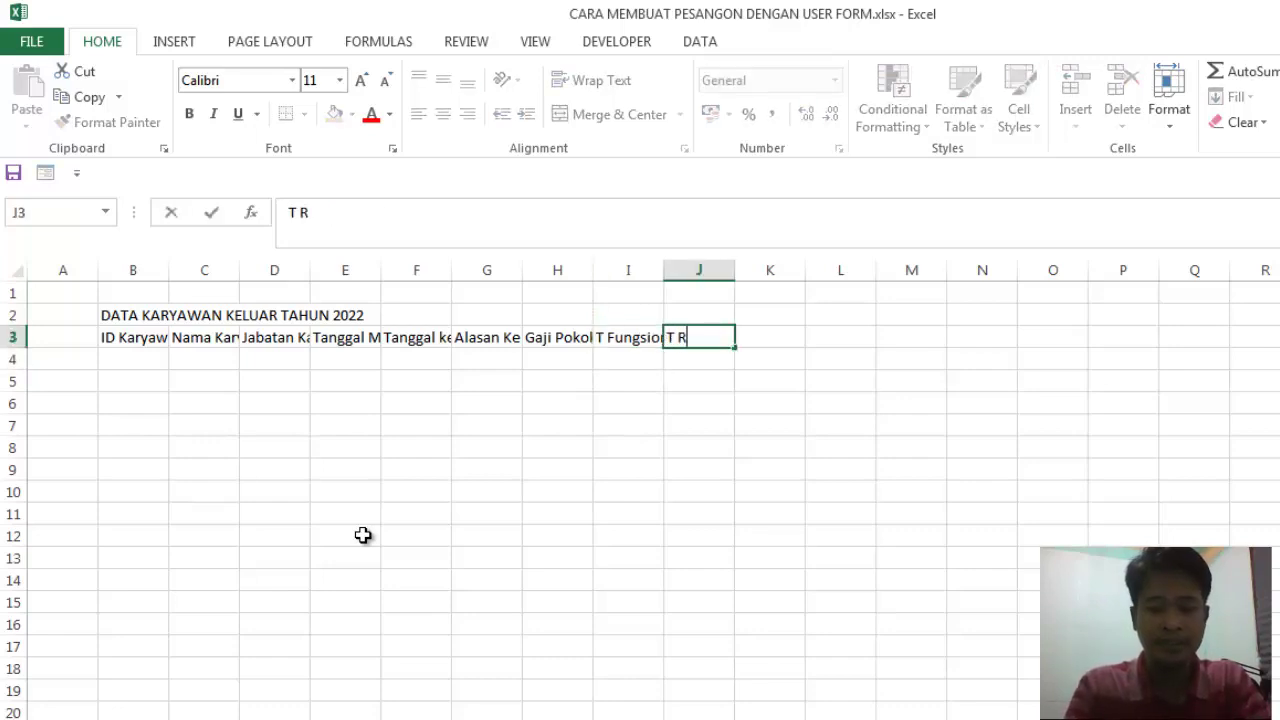
pyautogui.write('uma')
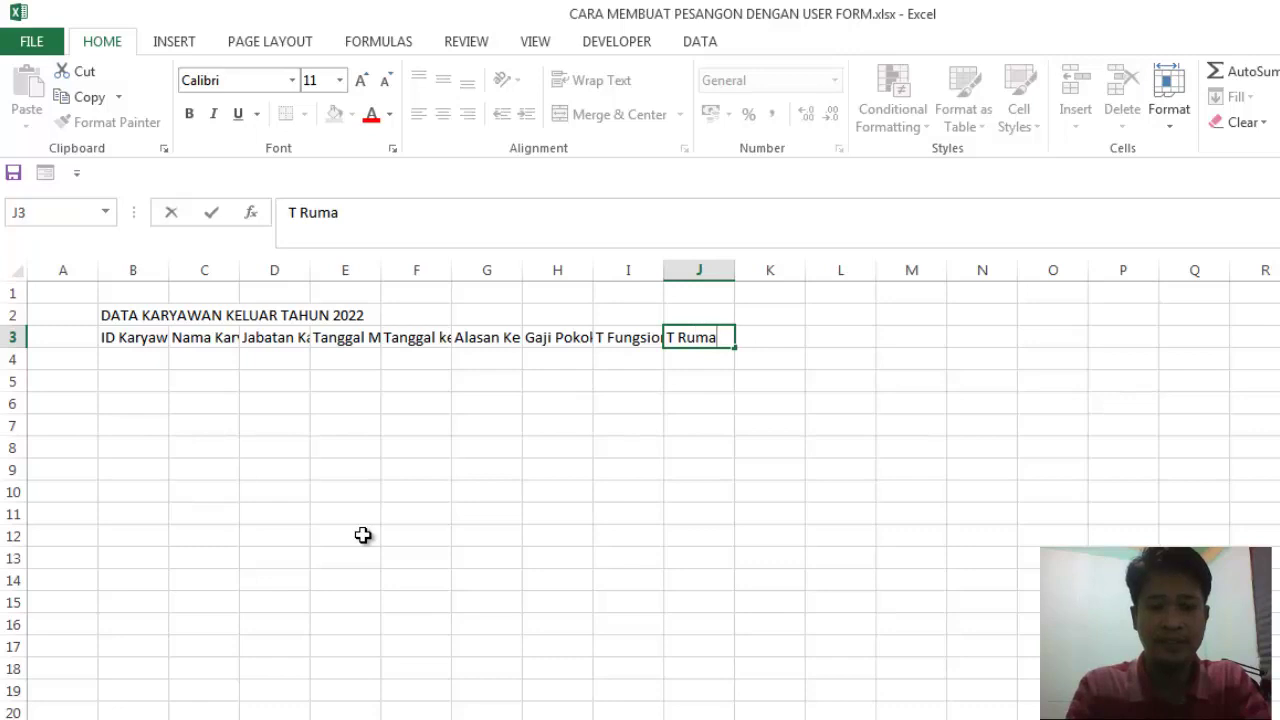
pyautogui.press('BackSpace')
pyautogui.press('BackSpace')
pyautogui.press('BackSpace')
pyautogui.press('BackSpace')
pyautogui.press('BackSpace')
pyautogui.write('unj')
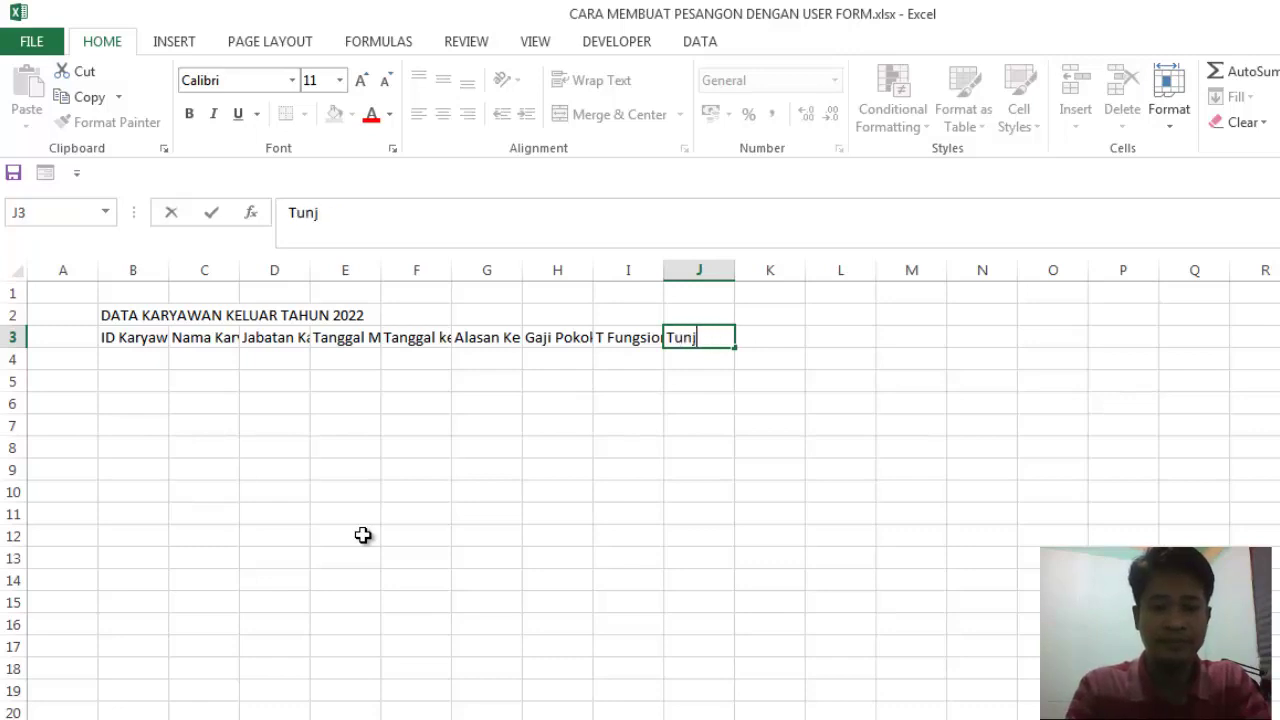
pyautogui.write('angen RT')
pyautogui.press('Return')
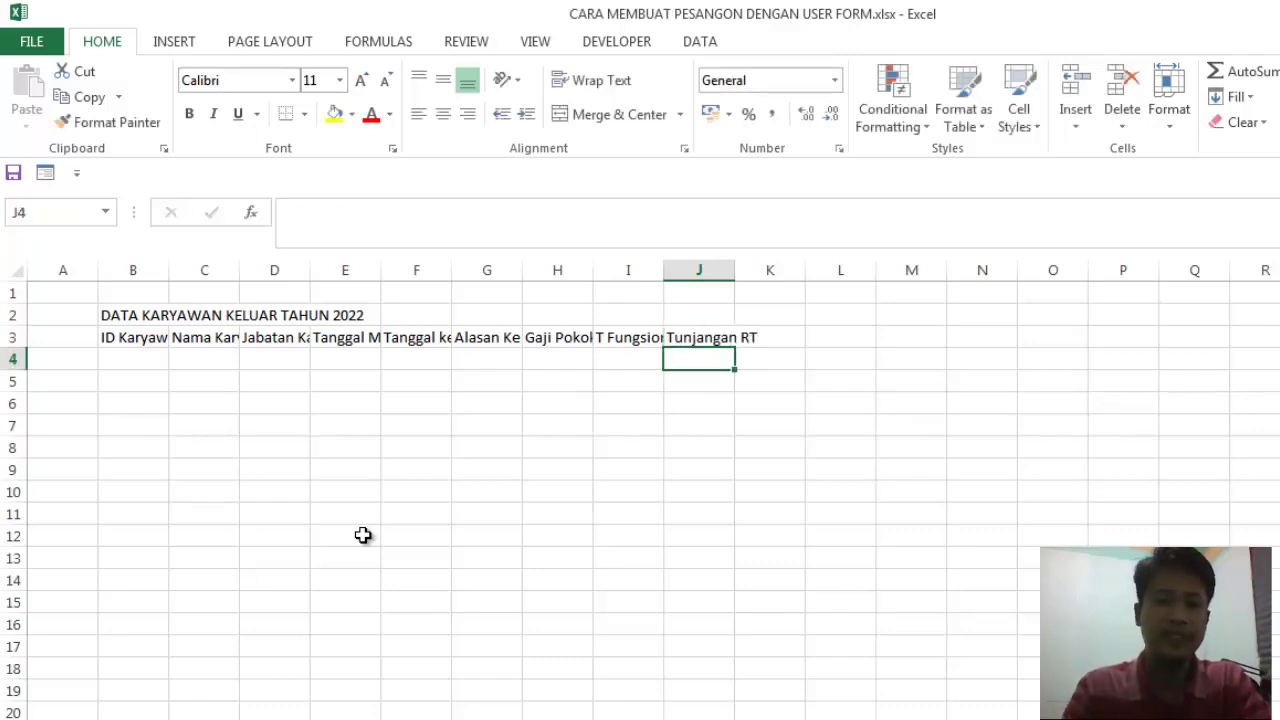
pyautogui.press('Left')
pyautogui.press('Left')
pyautogui.press('Left')
pyautogui.press('Left')
pyautogui.press('Left')
pyautogui.press('Left')
pyautogui.press('Left')
pyautogui.press('Left')
# Insert a table over headers B3:J3 with 'My table has headers' ticked.
pyautogui.press('Up')
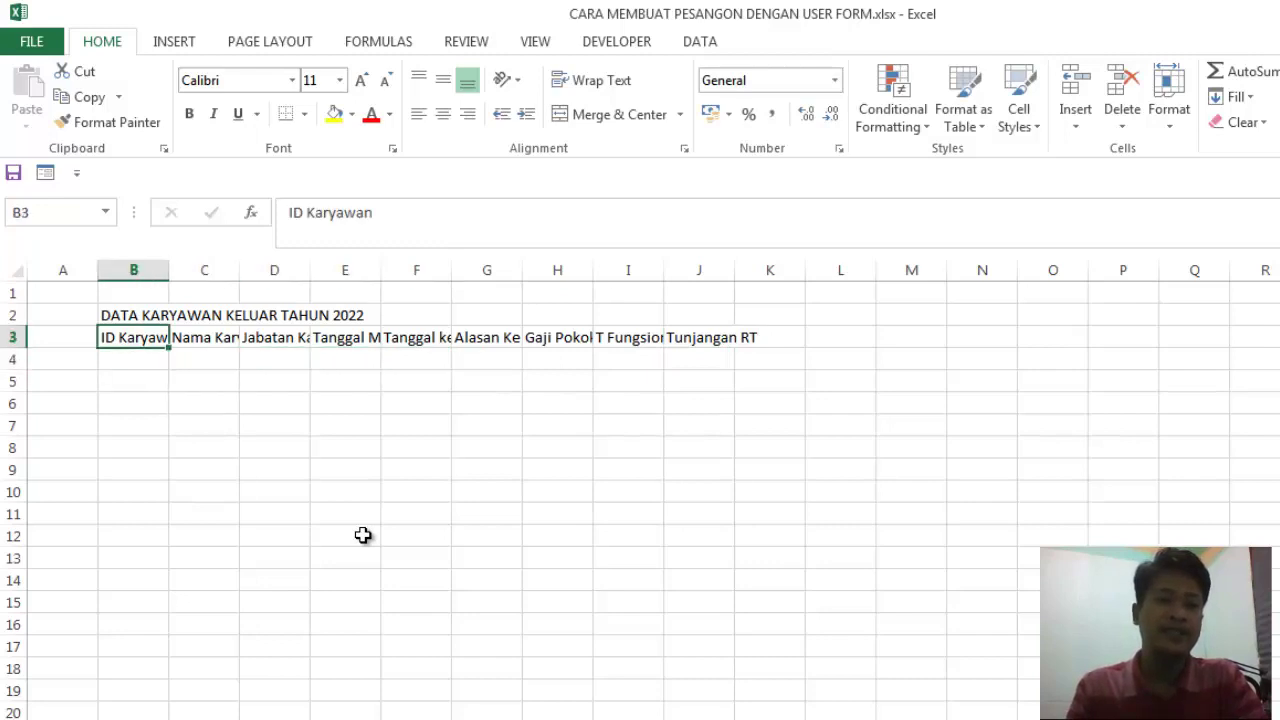
pyautogui.hotkey('shift', 'Right')
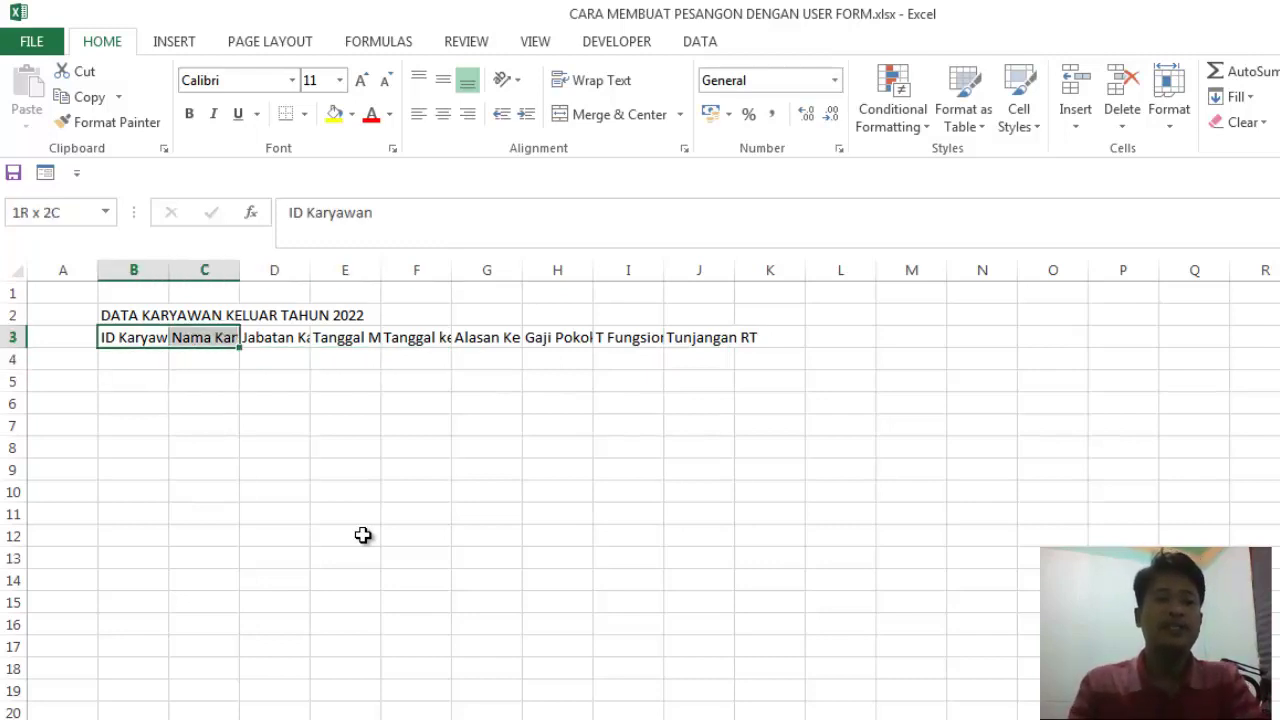
pyautogui.hotkey('shift', 'Right')
pyautogui.hotkey('shift', 'Right')
pyautogui.hotkey('shift', 'Right')
pyautogui.hotkey('shift', 'Right')
pyautogui.hotkey('shift', 'Right')
pyautogui.hotkey('shift', 'Right')
pyautogui.hotkey('shift', 'Right')
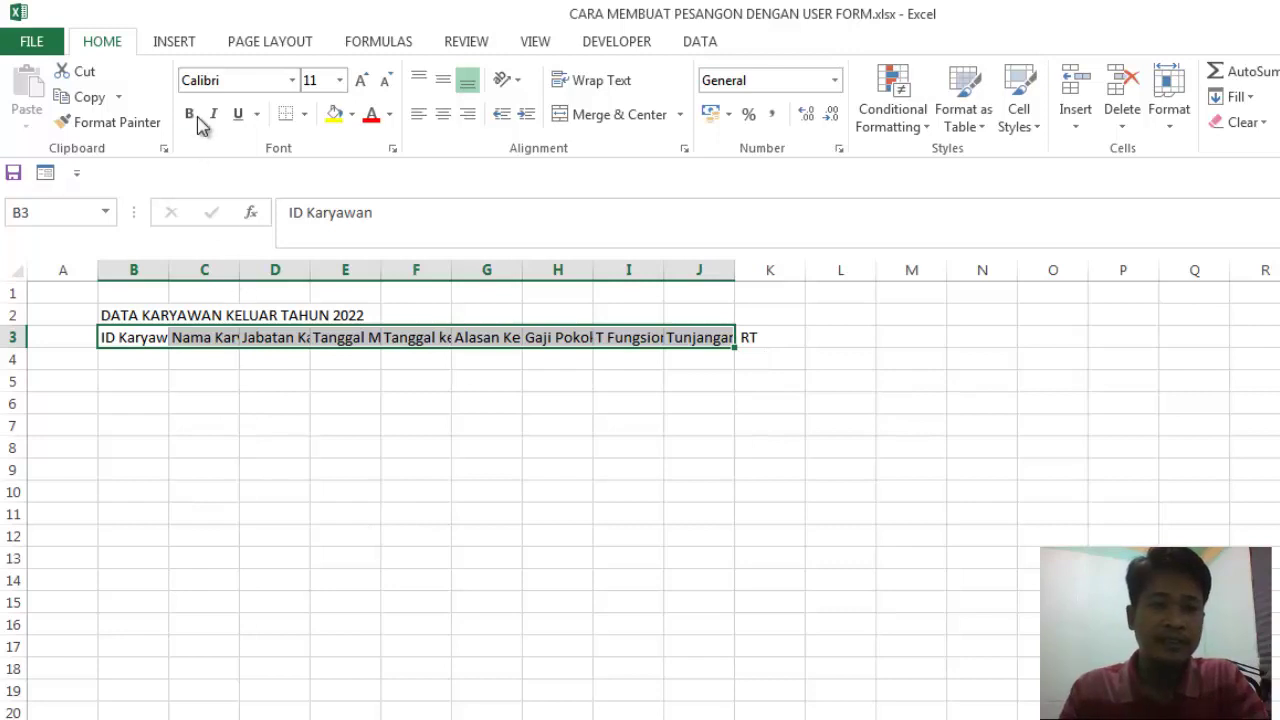
pyautogui.click(176, 44)
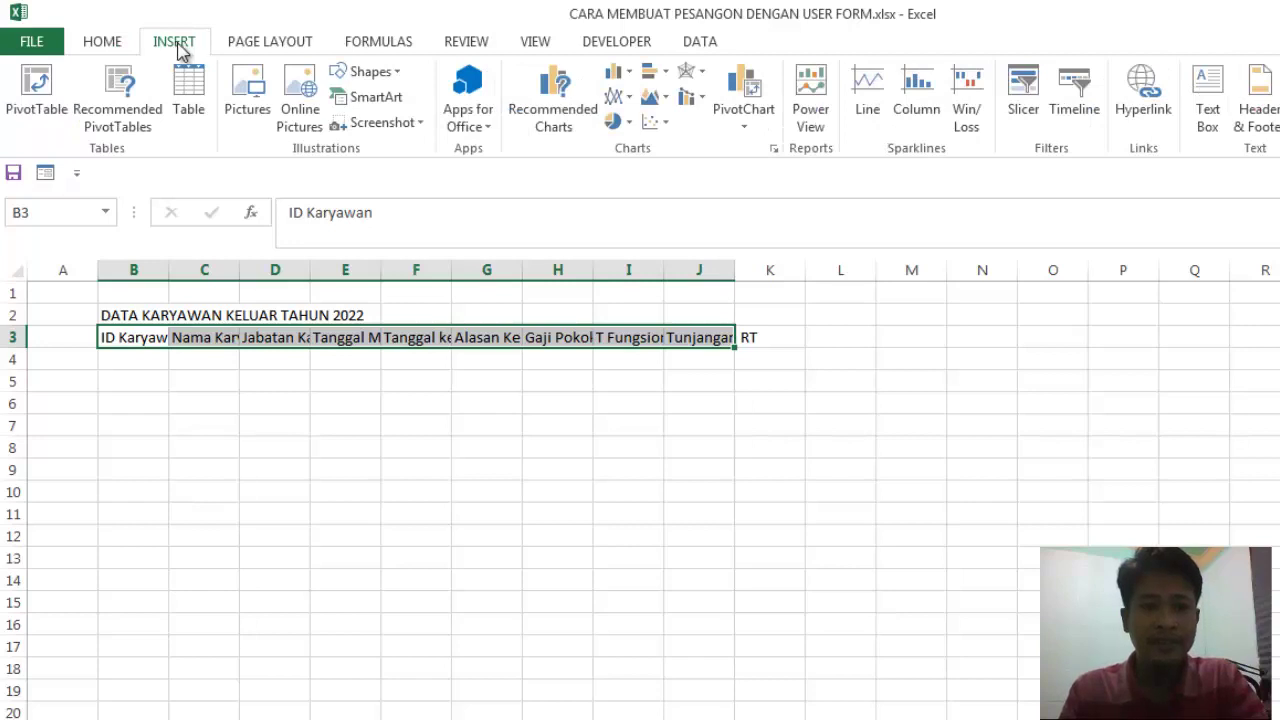
pyautogui.click(190, 98)
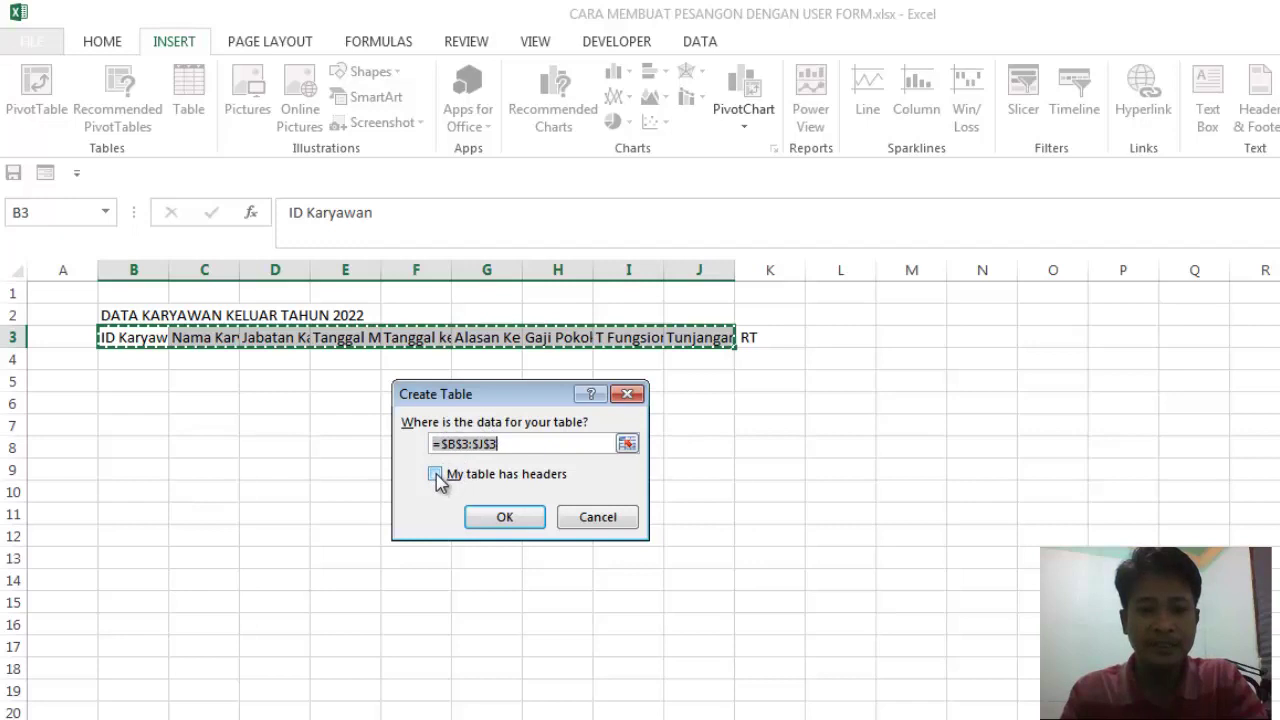
pyautogui.click(436, 474)
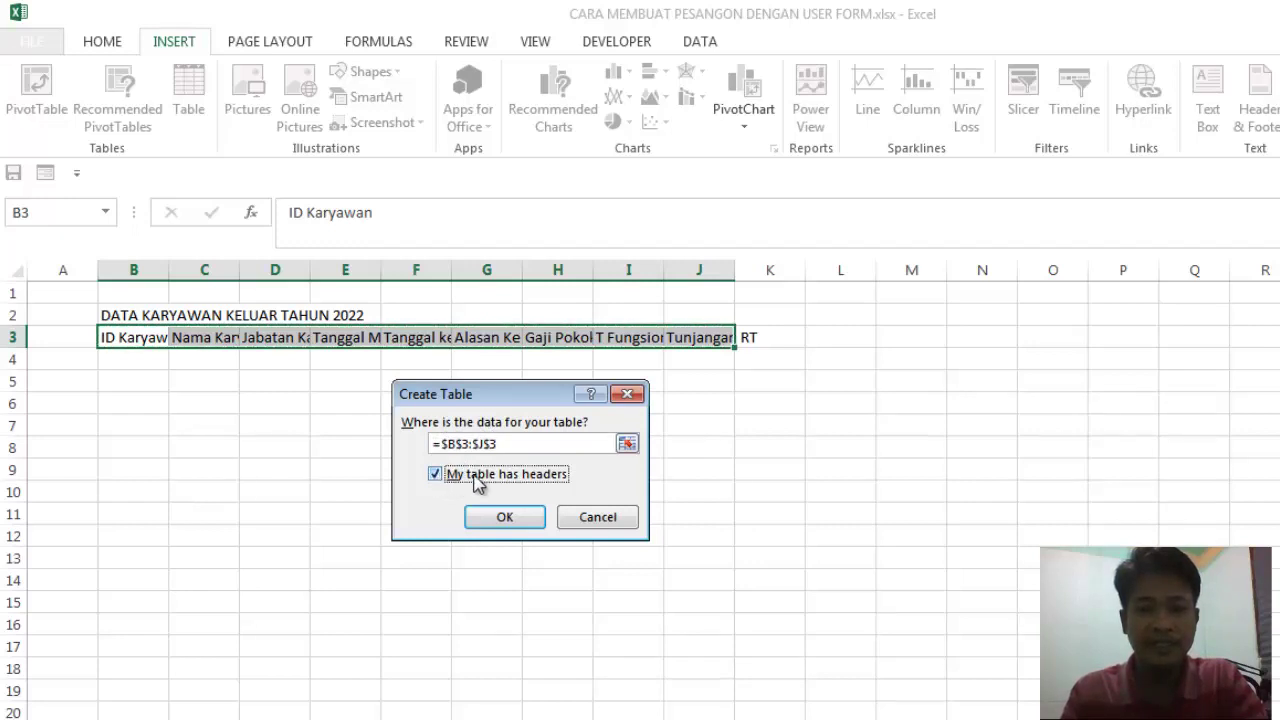
pyautogui.click(504, 518)
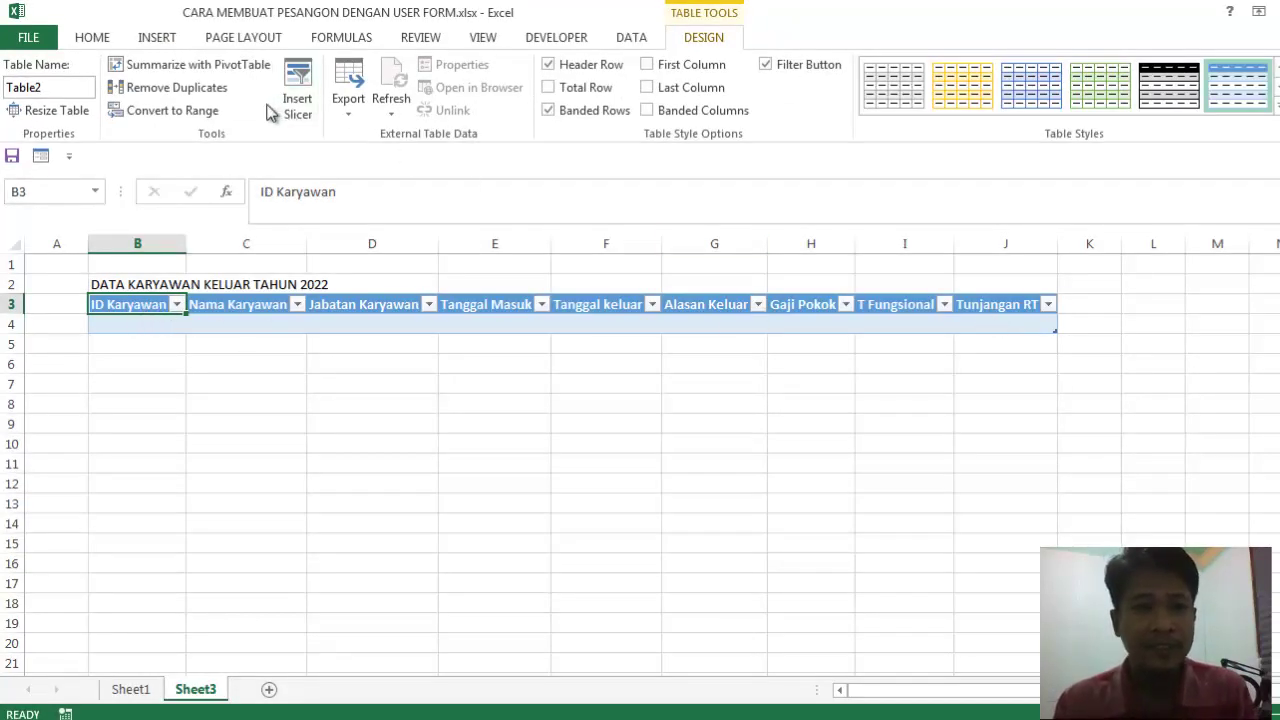
# Open and close Sheet3's data form, then go to the File Info page.
pyautogui.click(39, 160)
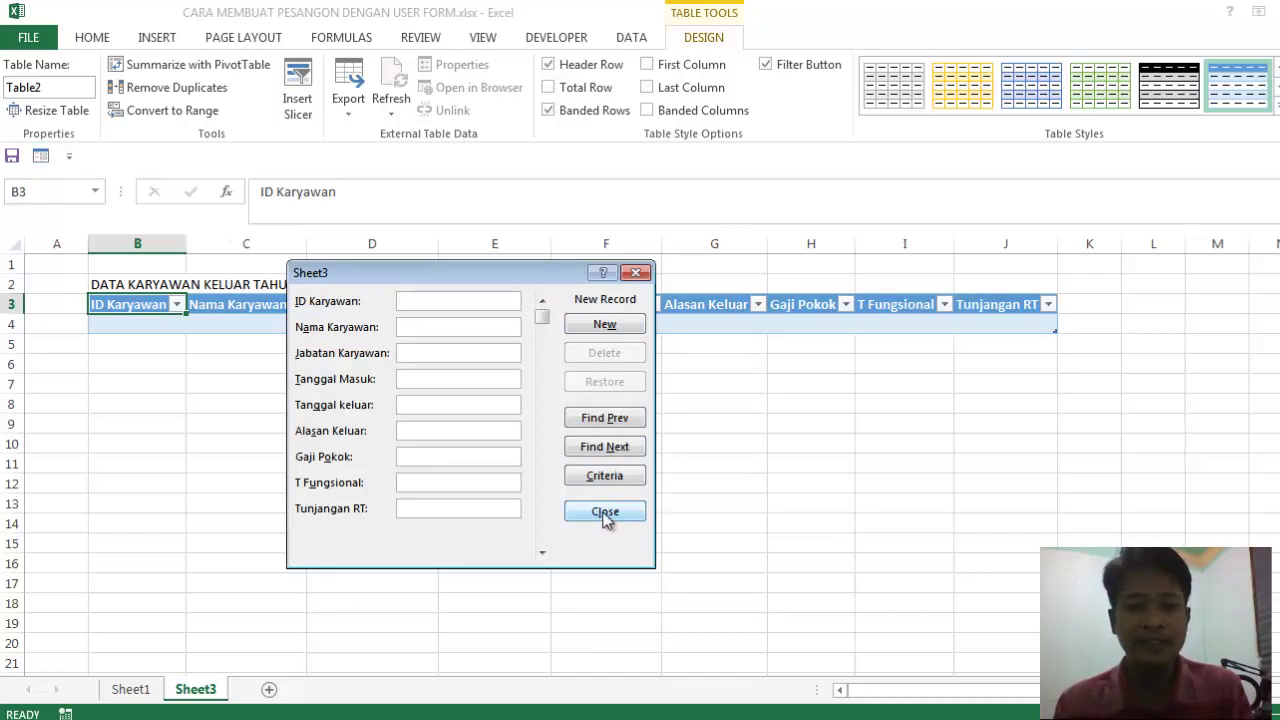
pyautogui.click(603, 514)
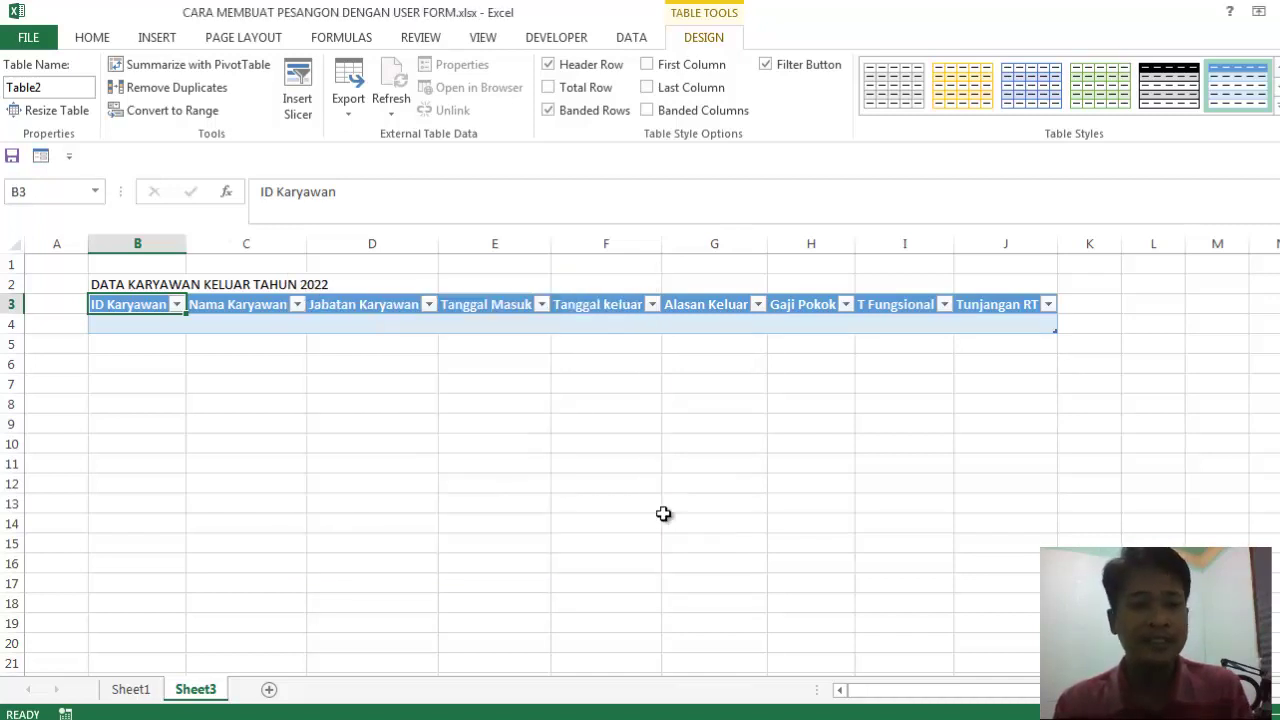
pyautogui.click(30, 38)
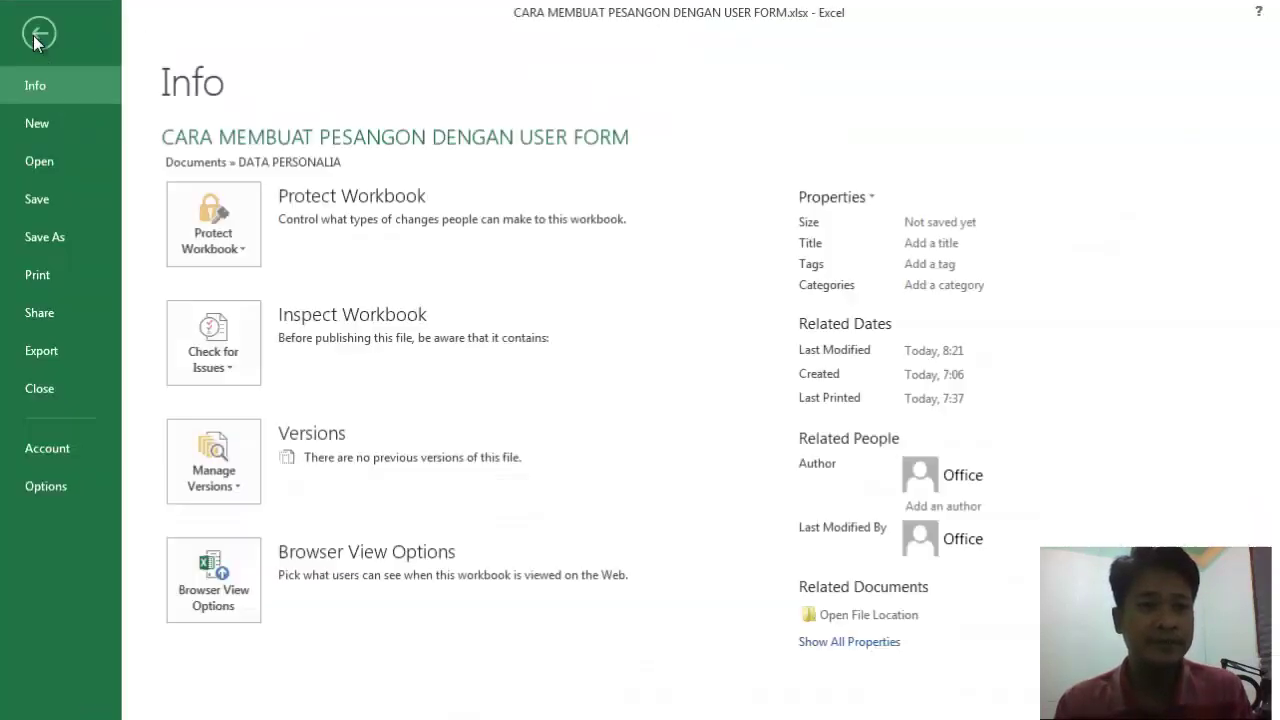
# In Excel Options' Quick Access Toolbar page, list the Commands Not in the Ribbon.
pyautogui.click(41, 489)
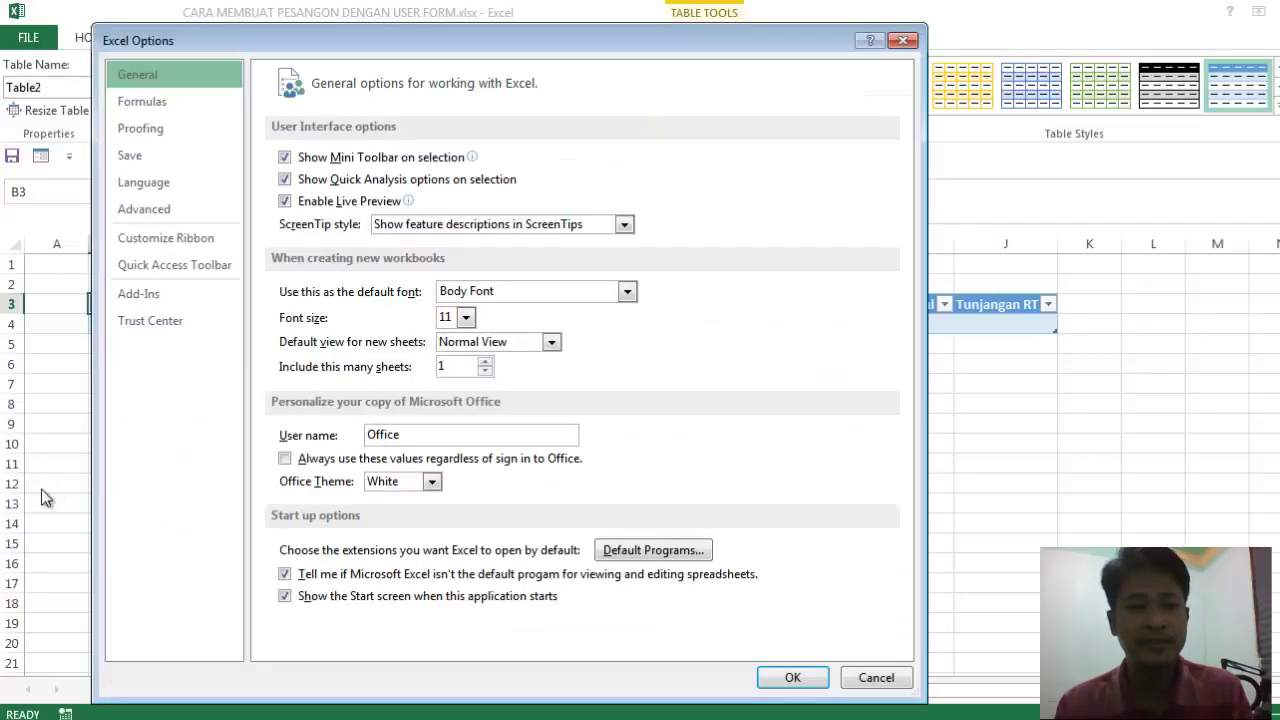
pyautogui.click(167, 274)
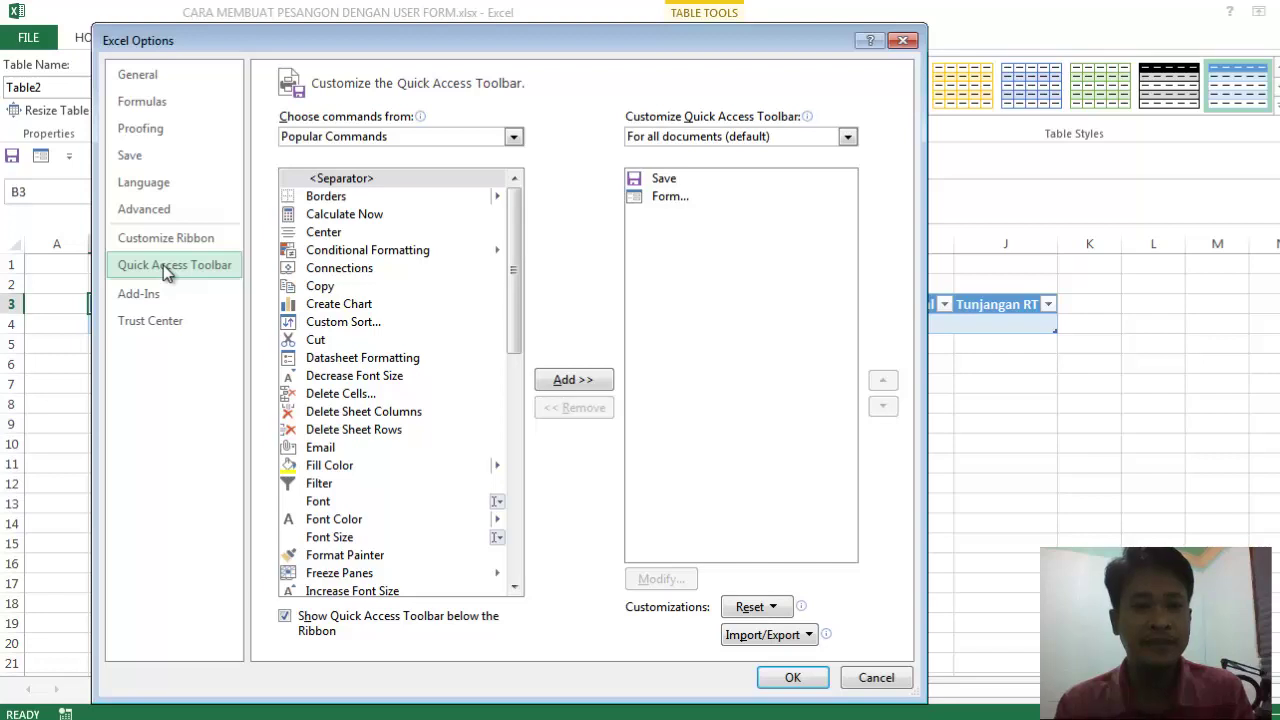
pyautogui.click(453, 140)
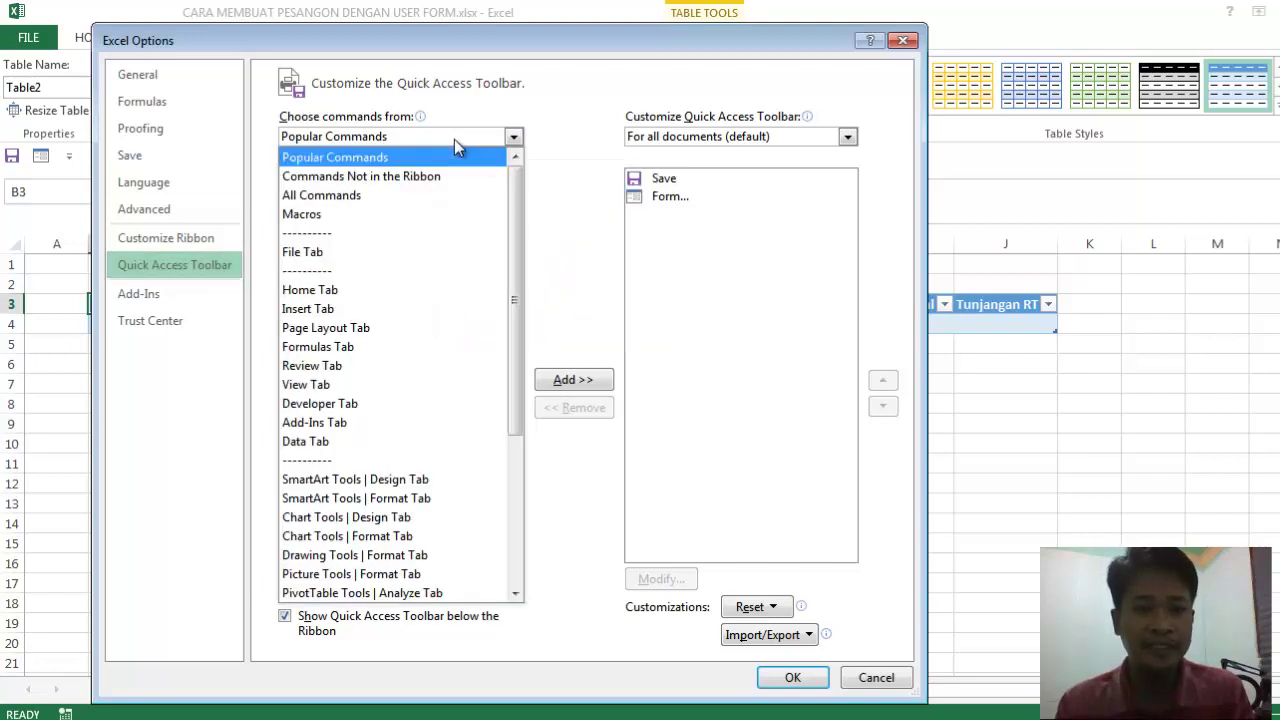
pyautogui.click(404, 178)
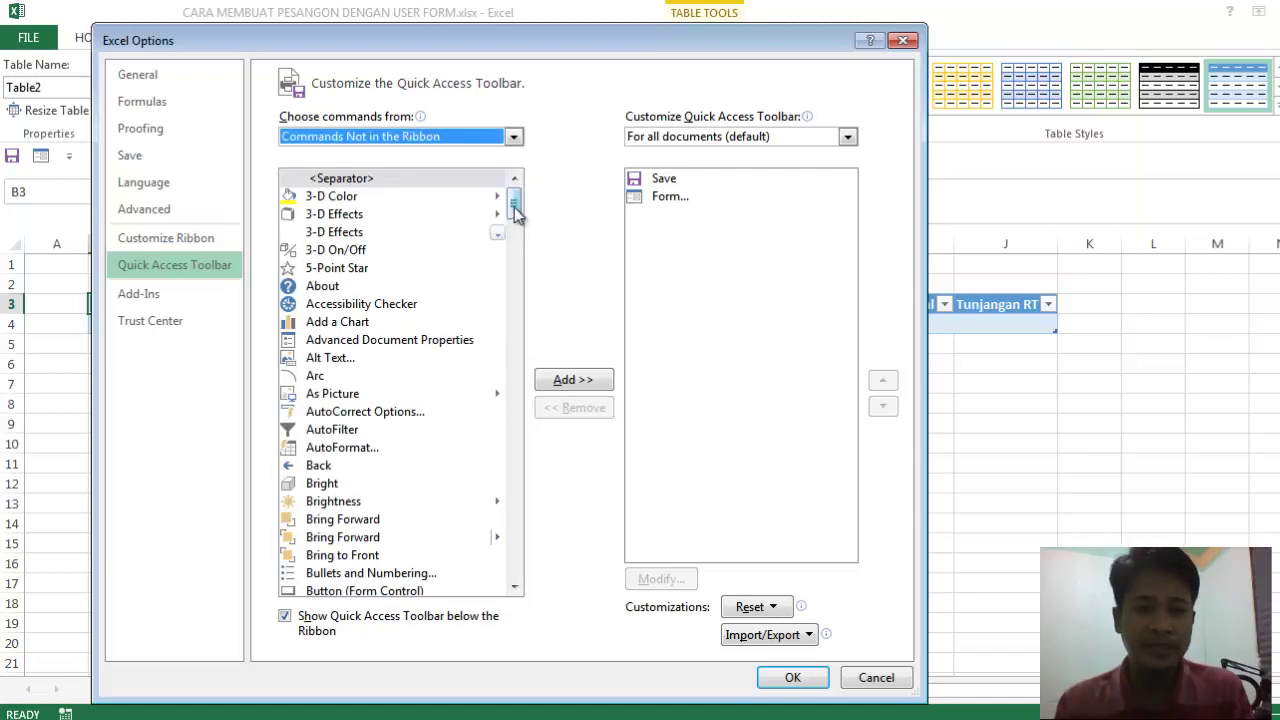
pyautogui.moveTo(514, 211); pyautogui.dragTo(514, 272)
pyautogui.scroll(-3, 360, 408)
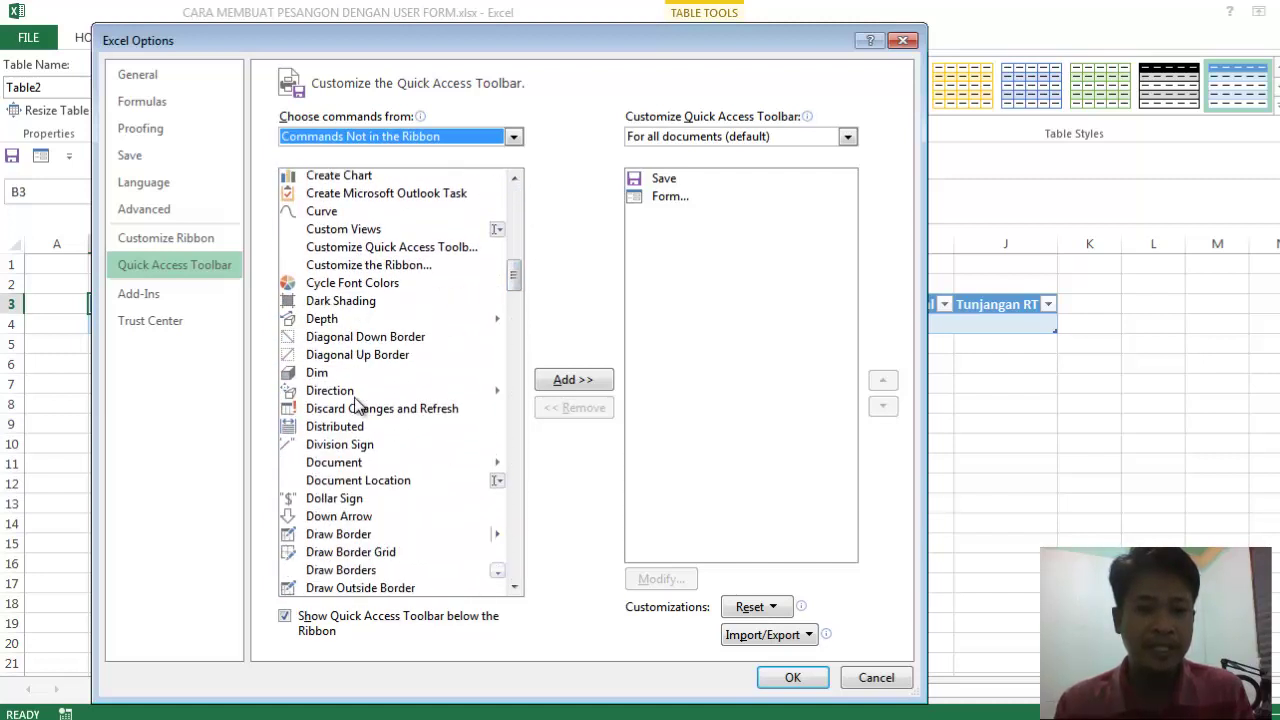
pyautogui.scroll(-1, 360, 403)
pyautogui.scroll(-3, 357, 422)
pyautogui.scroll(-3, 357, 422)
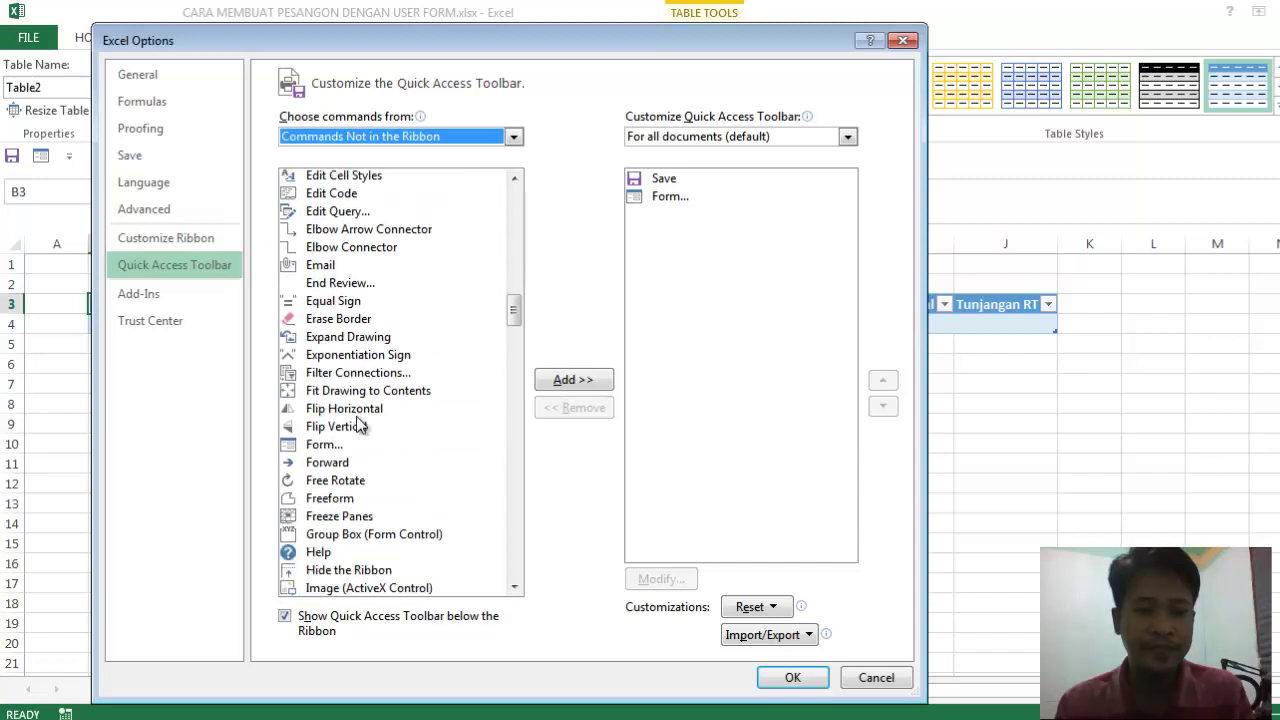
pyautogui.scroll(-3, 359, 378)
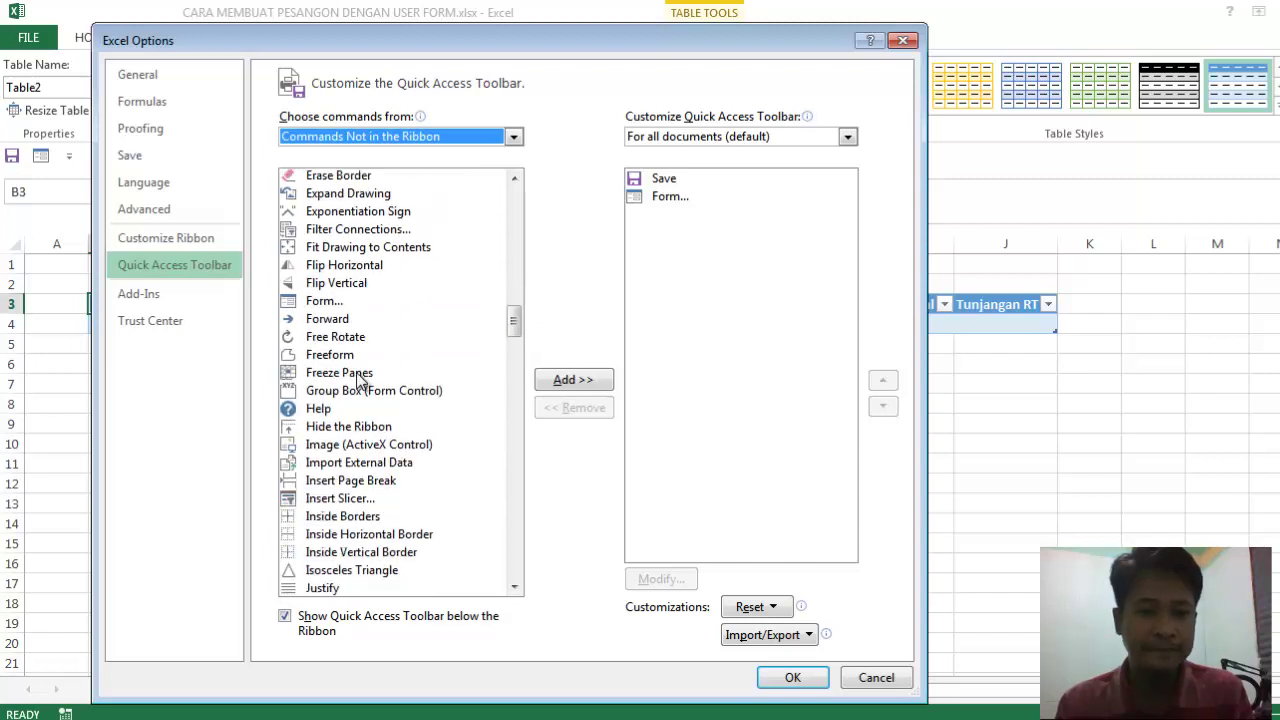
# Add the Form... command to the Quick Access Toolbar and confirm with OK.
pyautogui.click(325, 302)
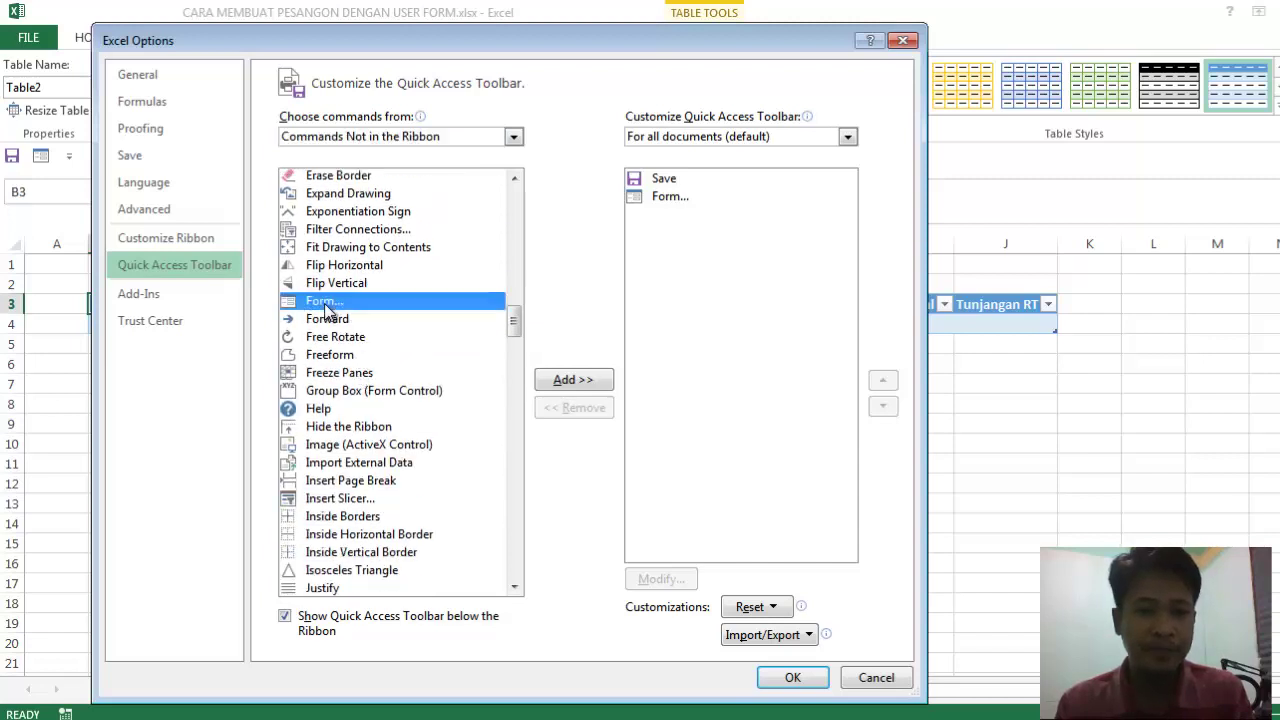
pyautogui.click(580, 386)
pyautogui.click(683, 422)
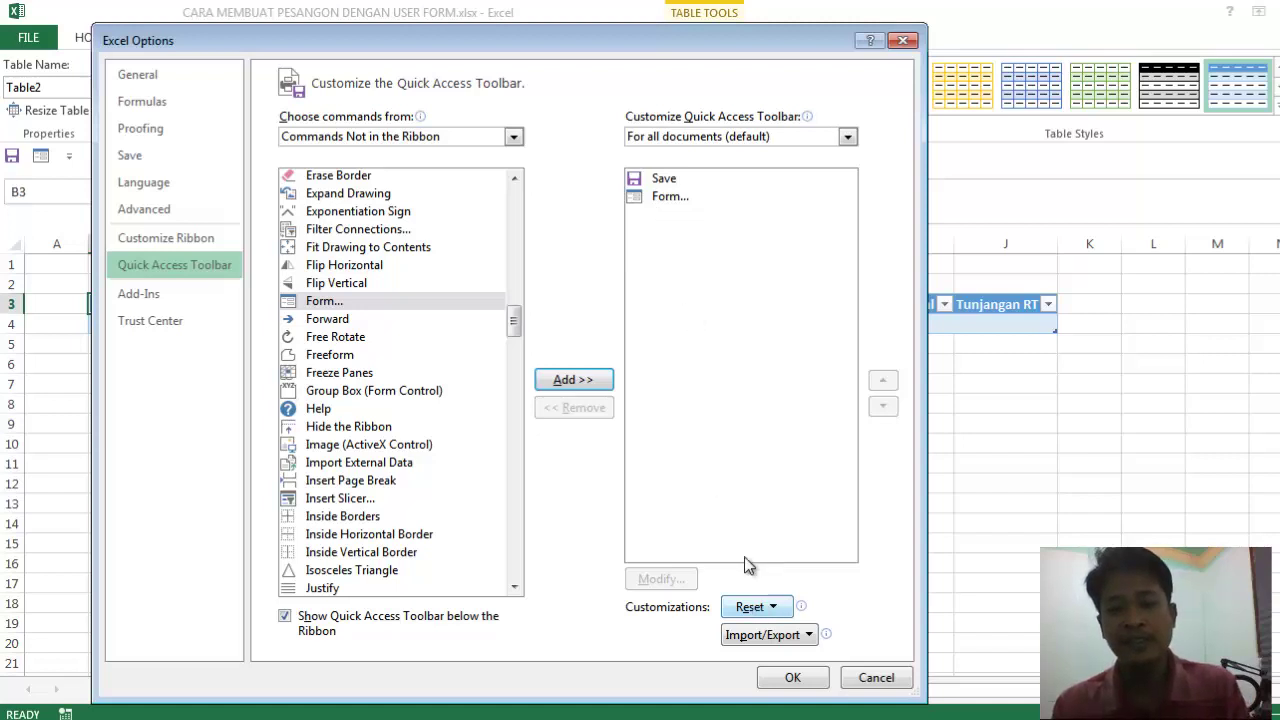
pyautogui.click(792, 677)
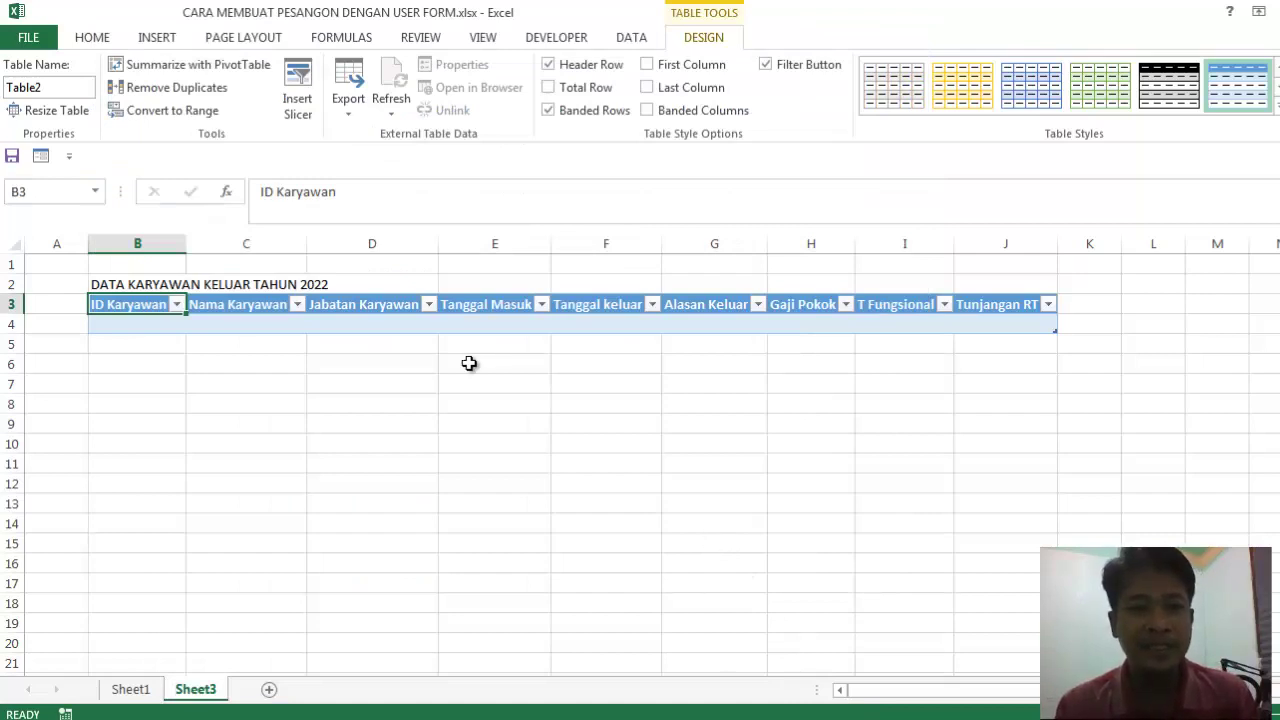
# Open Sheet3's data form from the Quick Access Toolbar and move it off the headers.
pyautogui.click(41, 159)
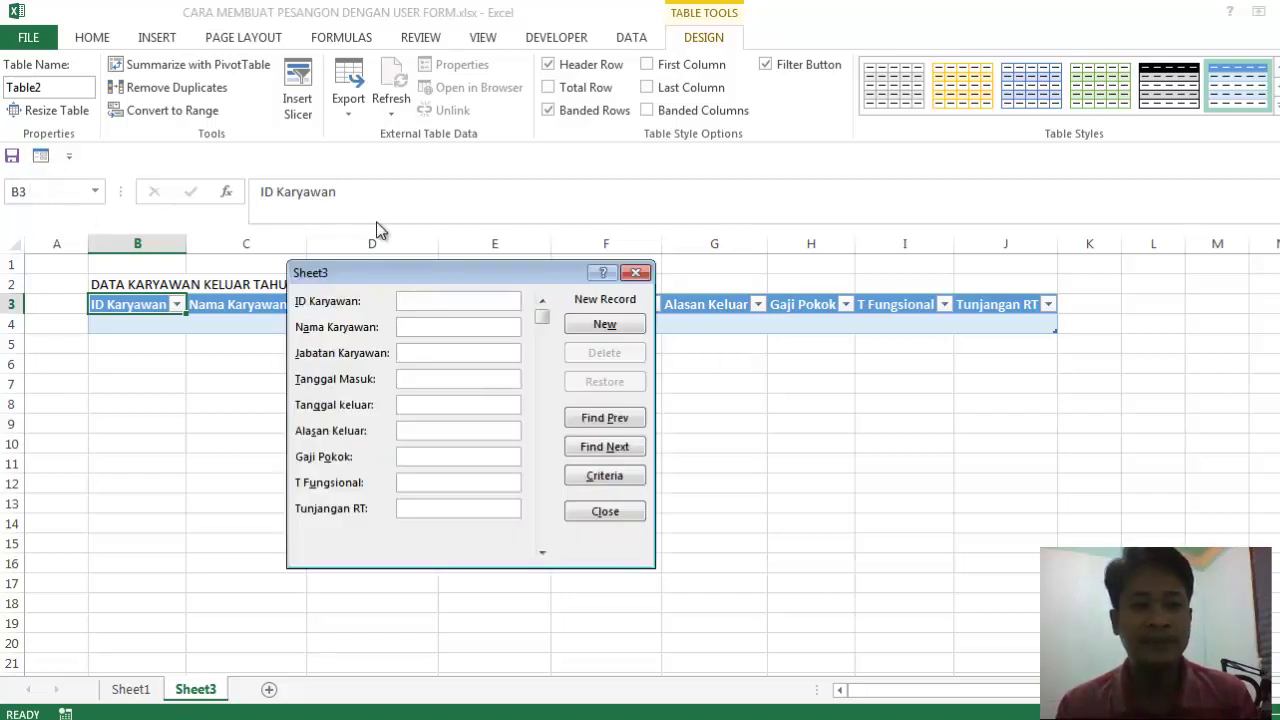
pyautogui.moveTo(400, 275); pyautogui.dragTo(497, 303)
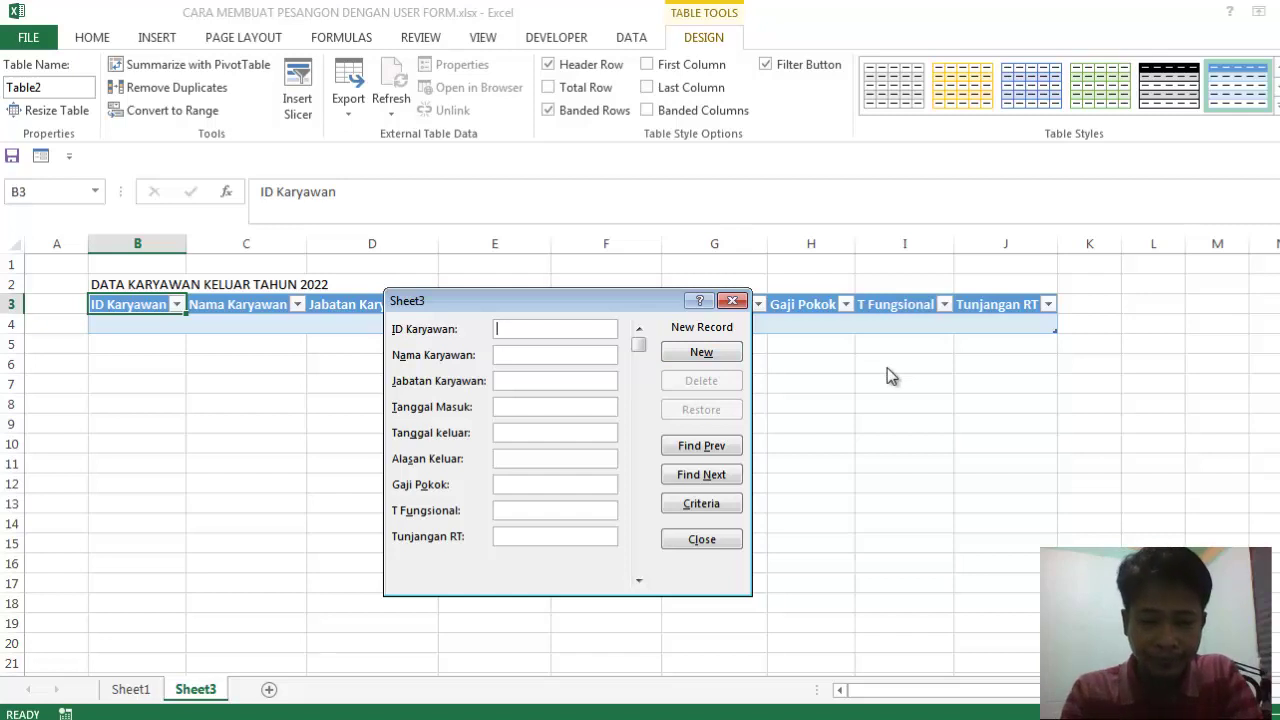
# Fill record ID-001 as HR Manager, leaving 31/01/2022 with reason Pensiun.
pyautogui.write('1')
pyautogui.write('-0')
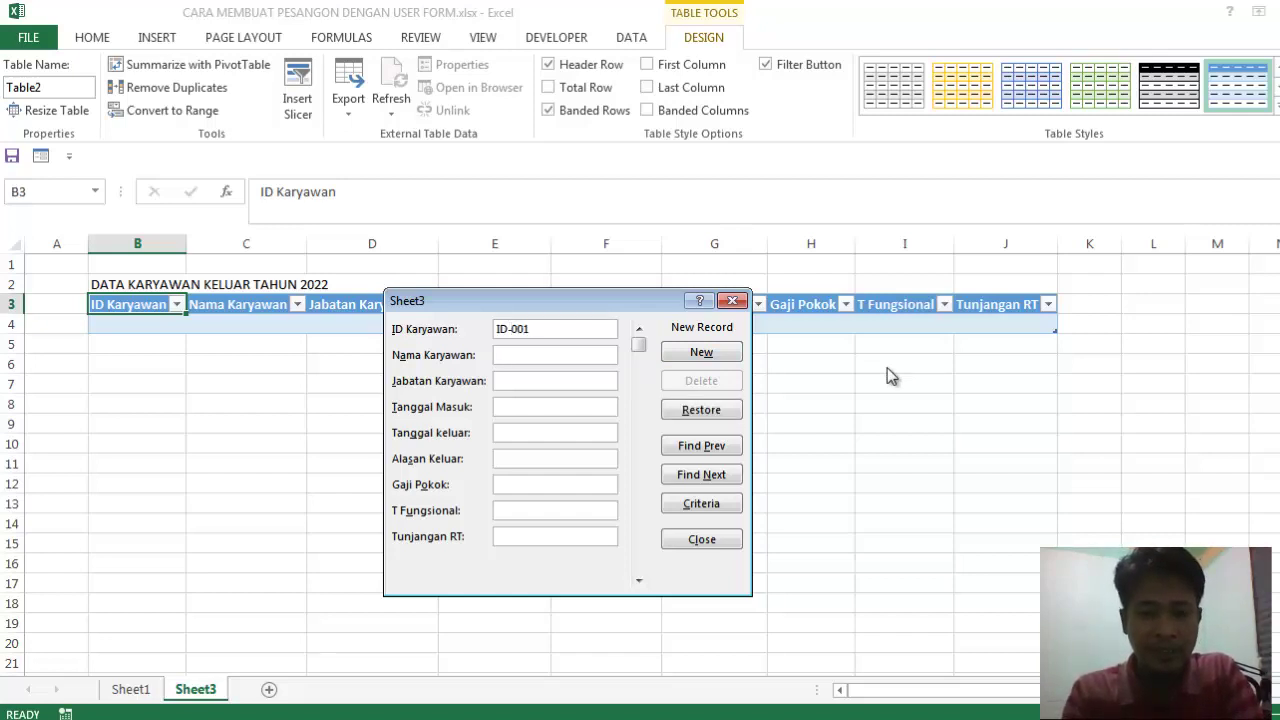
pyautogui.write('Tommy Swastika')
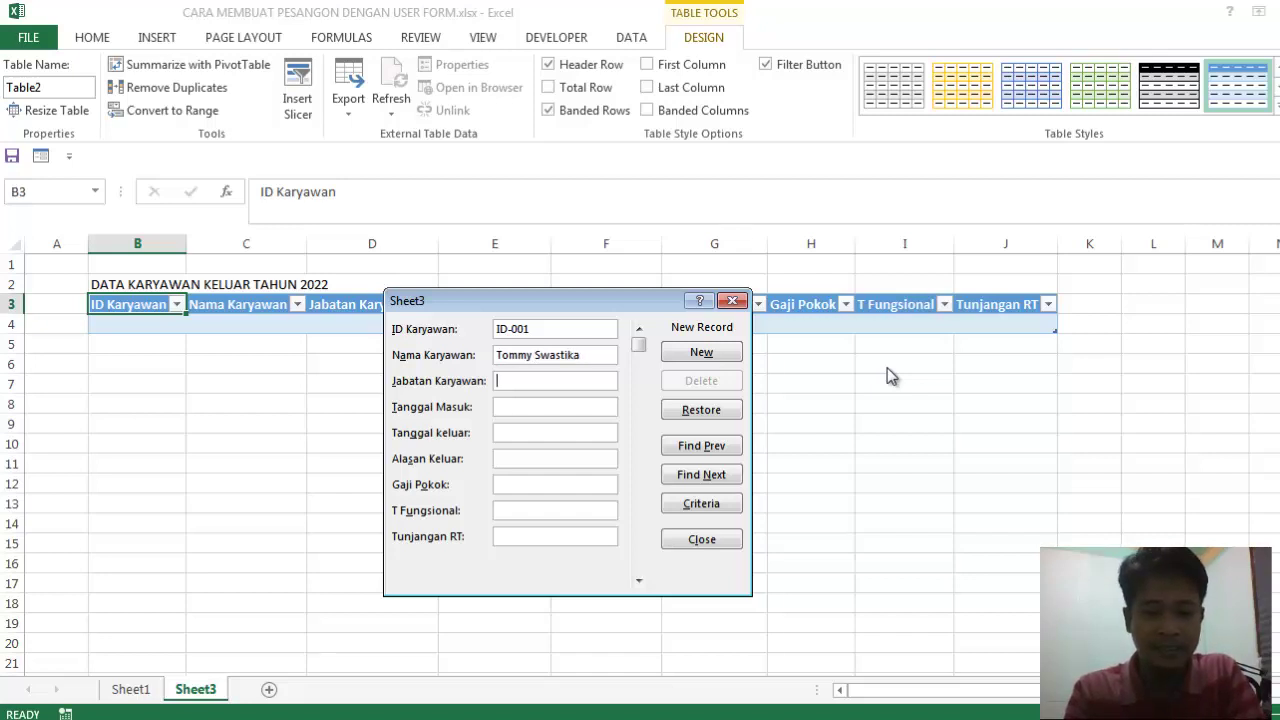
pyautogui.write('HR Manager')
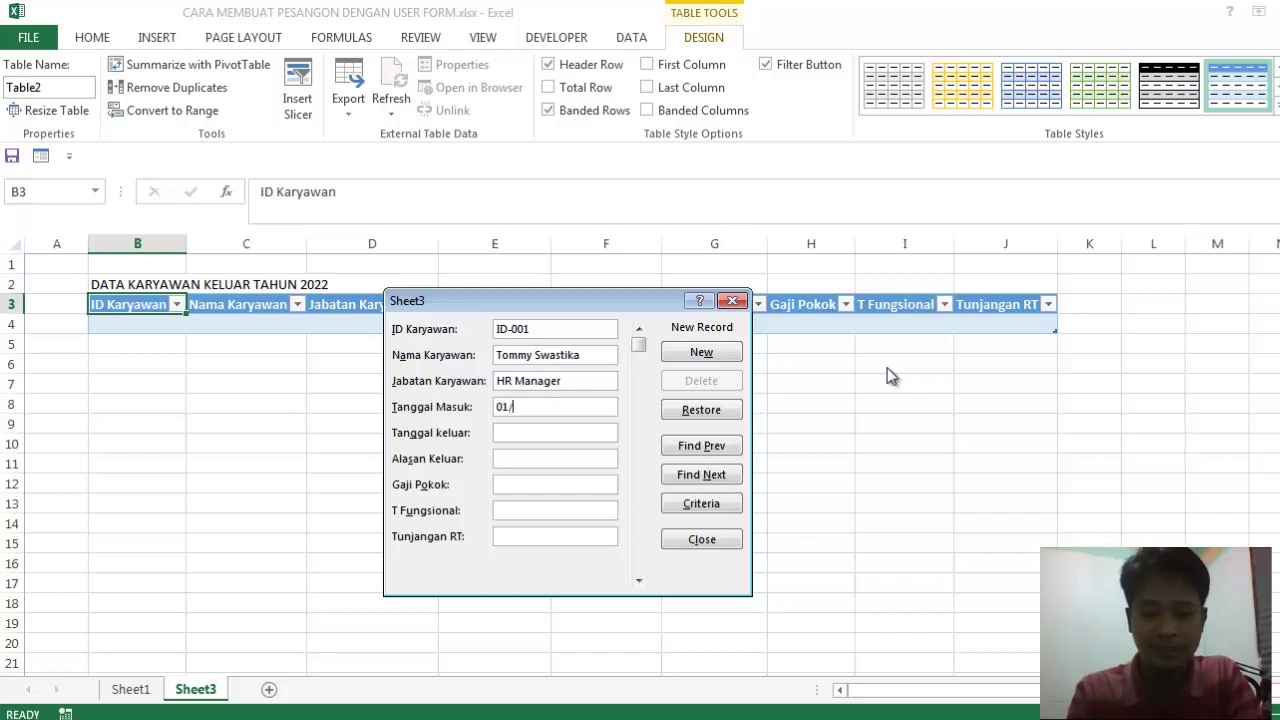
pyautogui.write('03/')
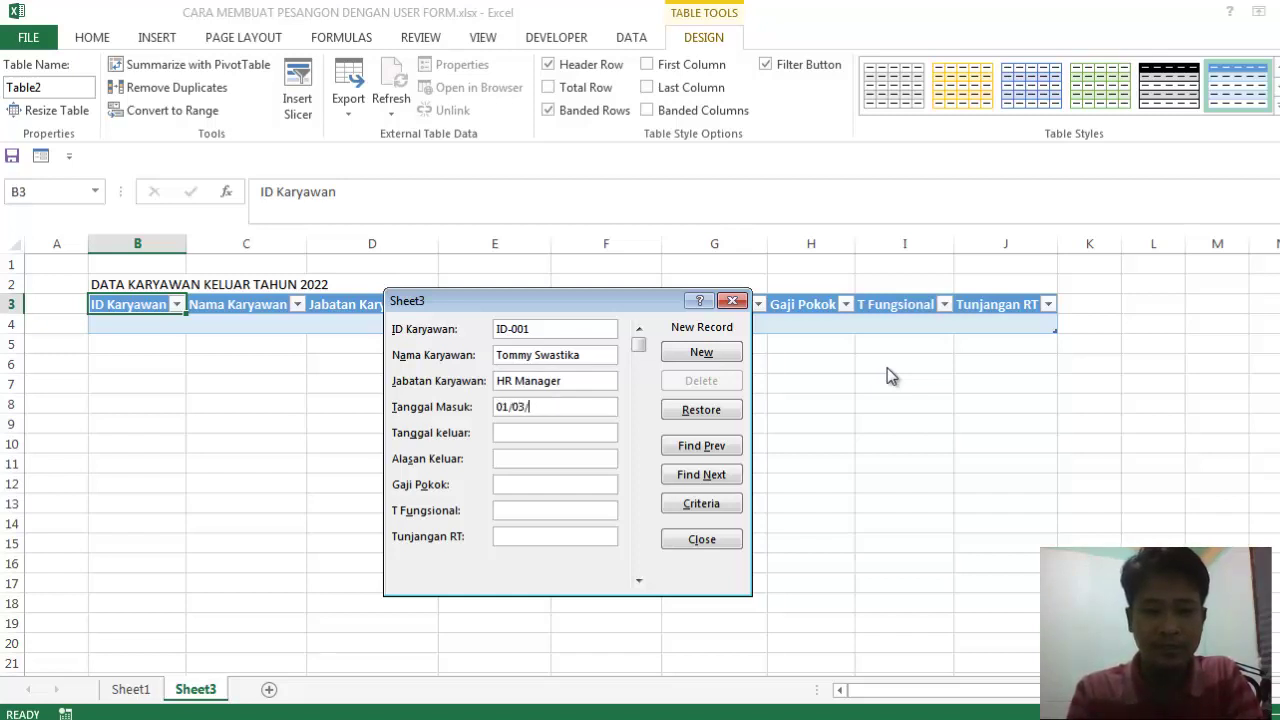
pyautogui.write('2003')
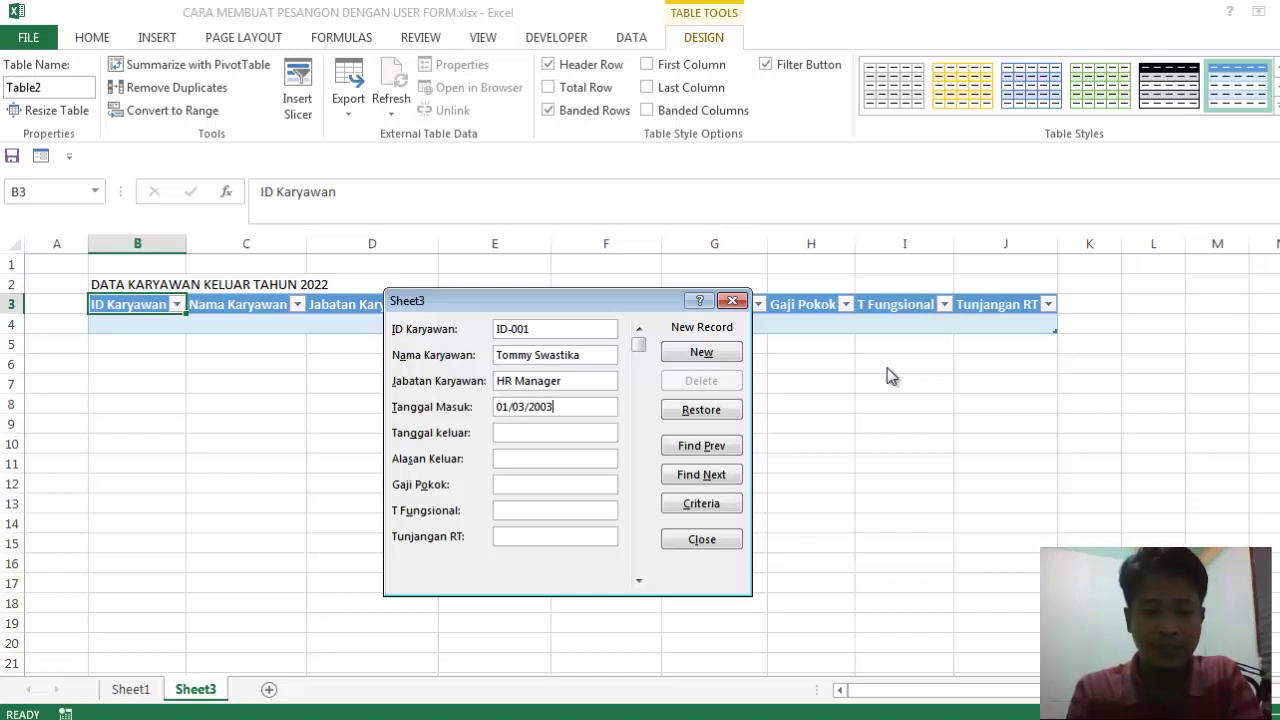
pyautogui.press('Tab')
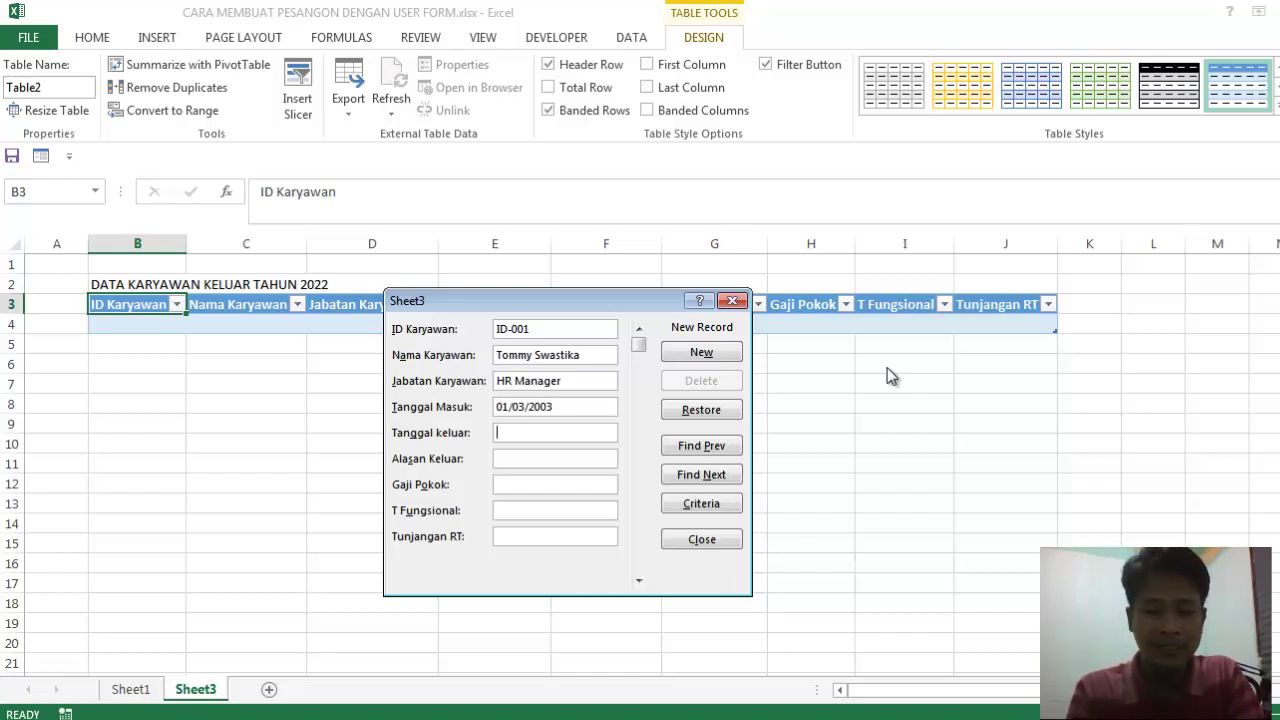
pyautogui.write('31/01')
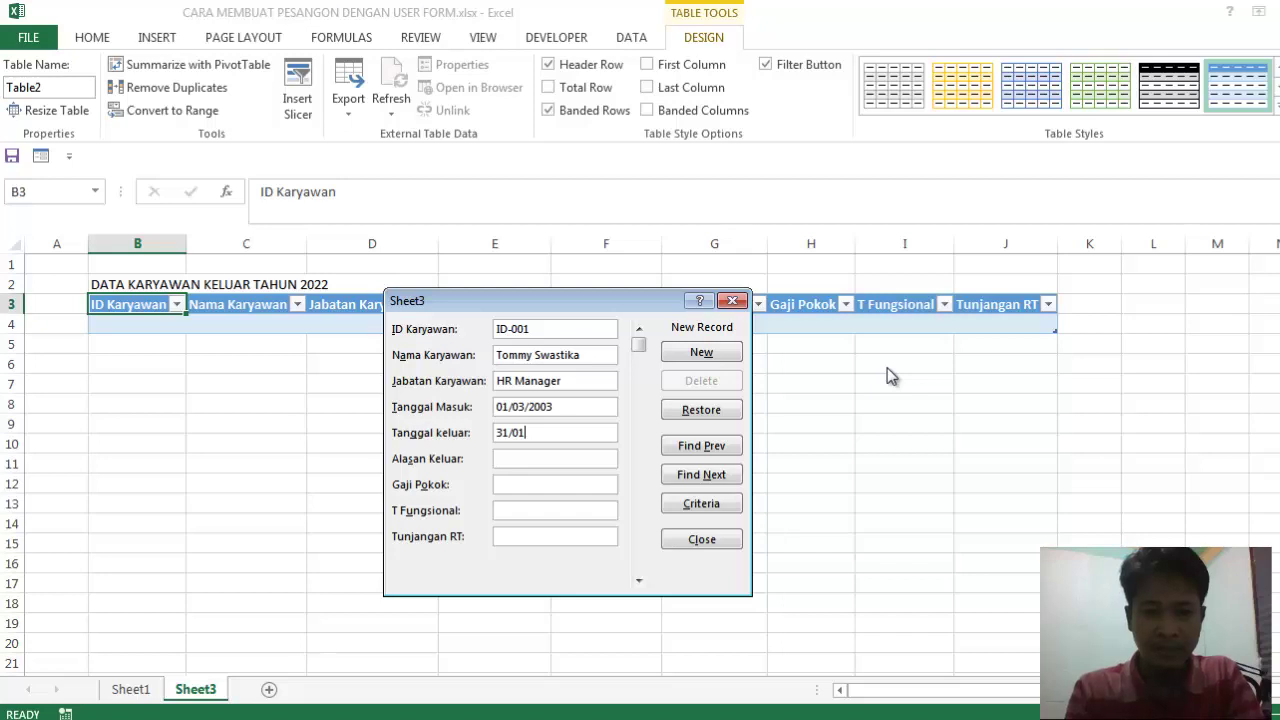
pyautogui.write('/2022')
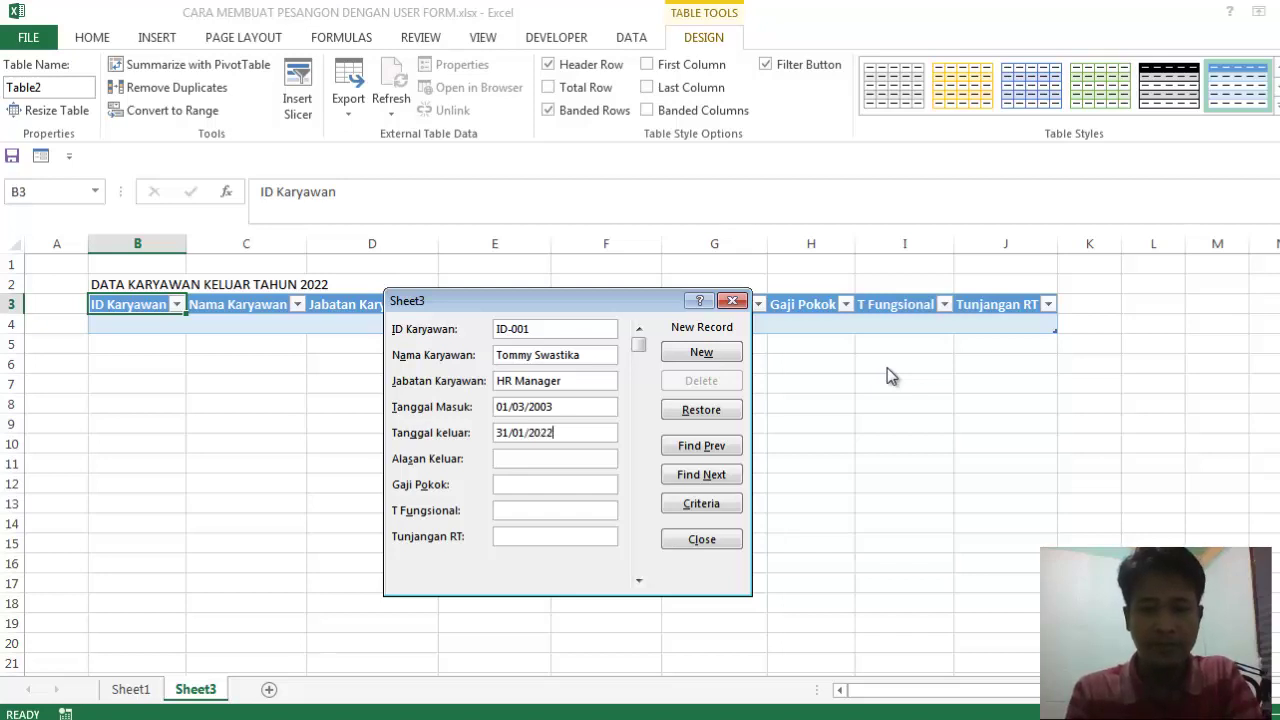
pyautogui.press('Tab')
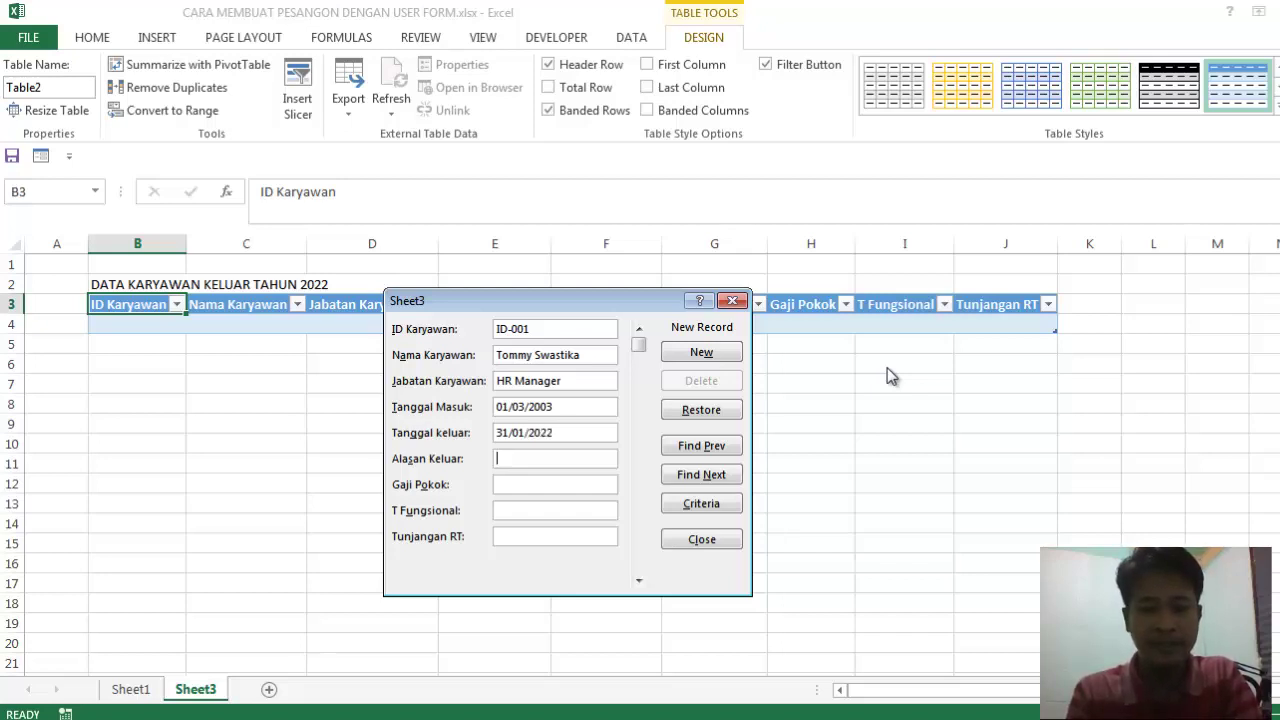
pyautogui.write('Pens')
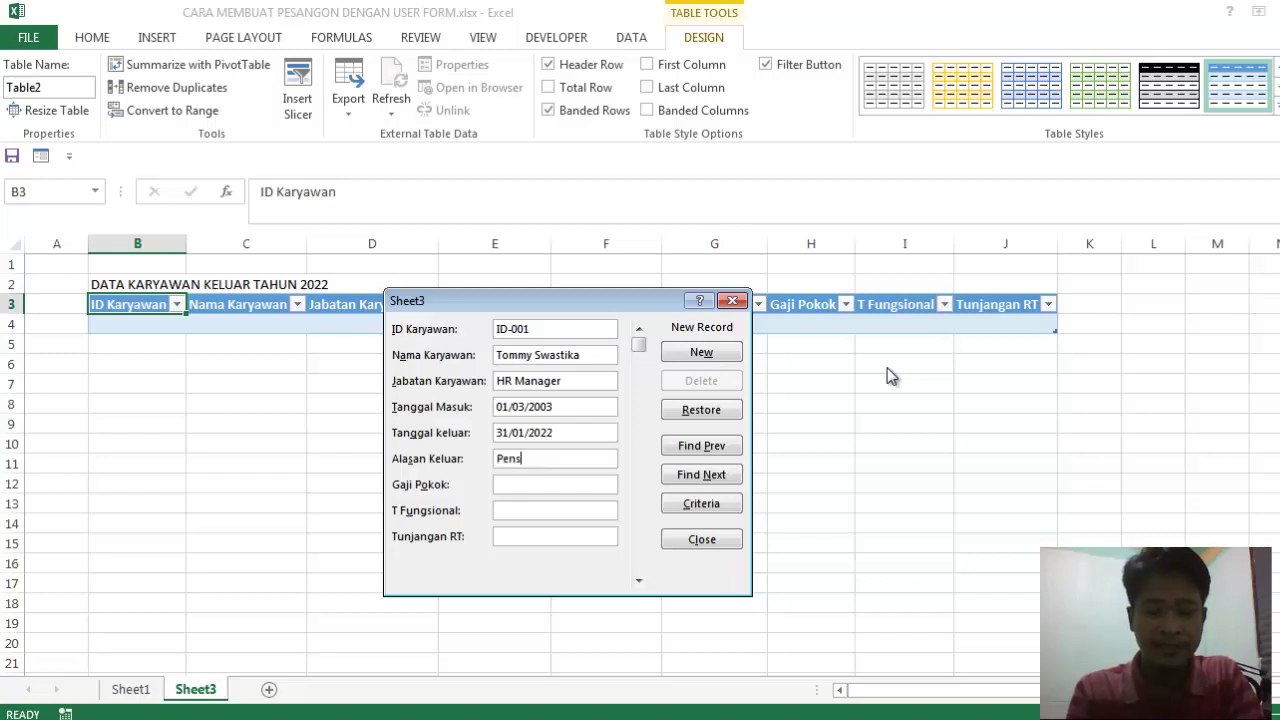
pyautogui.write('iun')
# Enter pay 5000000, 1000000 and 800000 and add the record as row 4.
pyautogui.press('Tab')
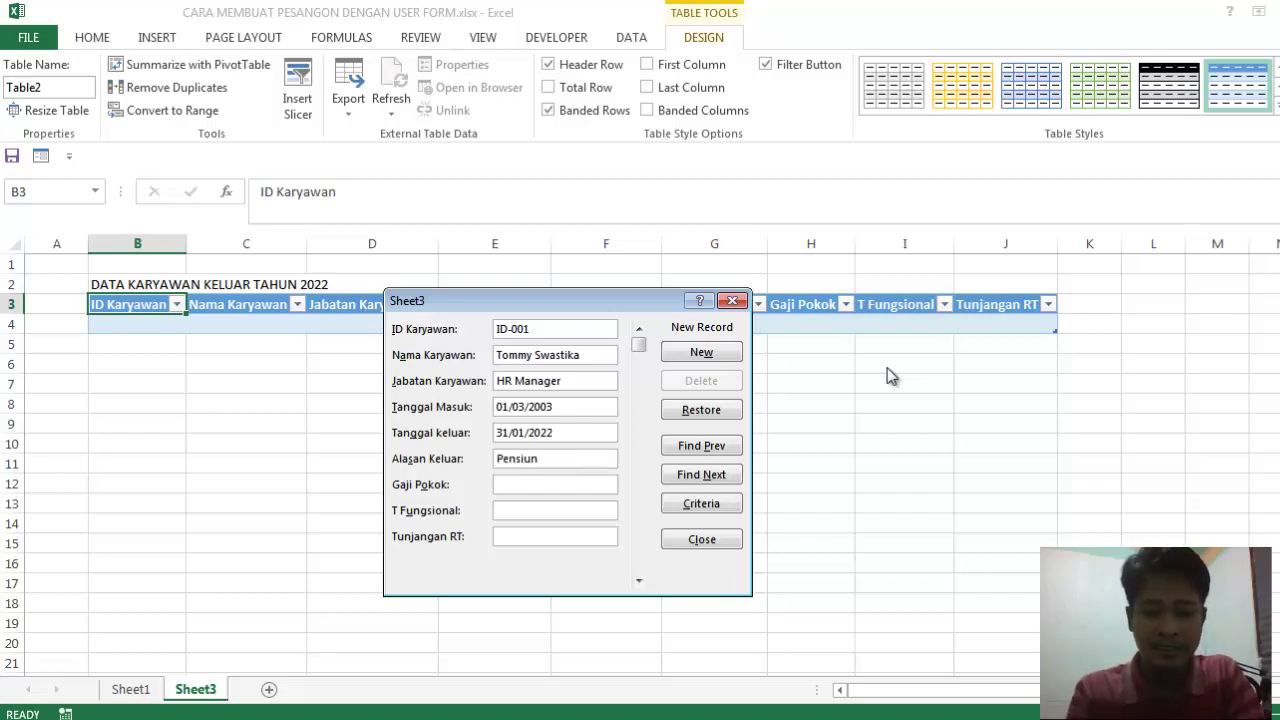
pyautogui.write('5000')
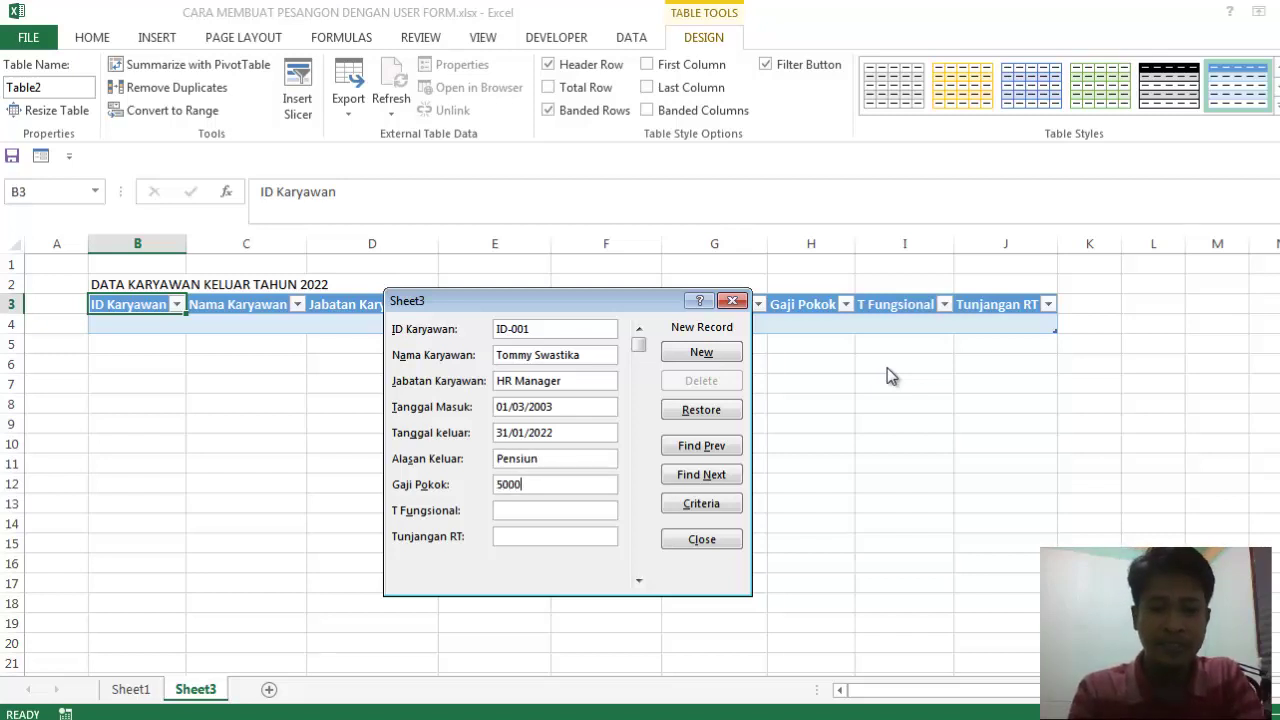
pyautogui.write('000')
pyautogui.press('Tab')
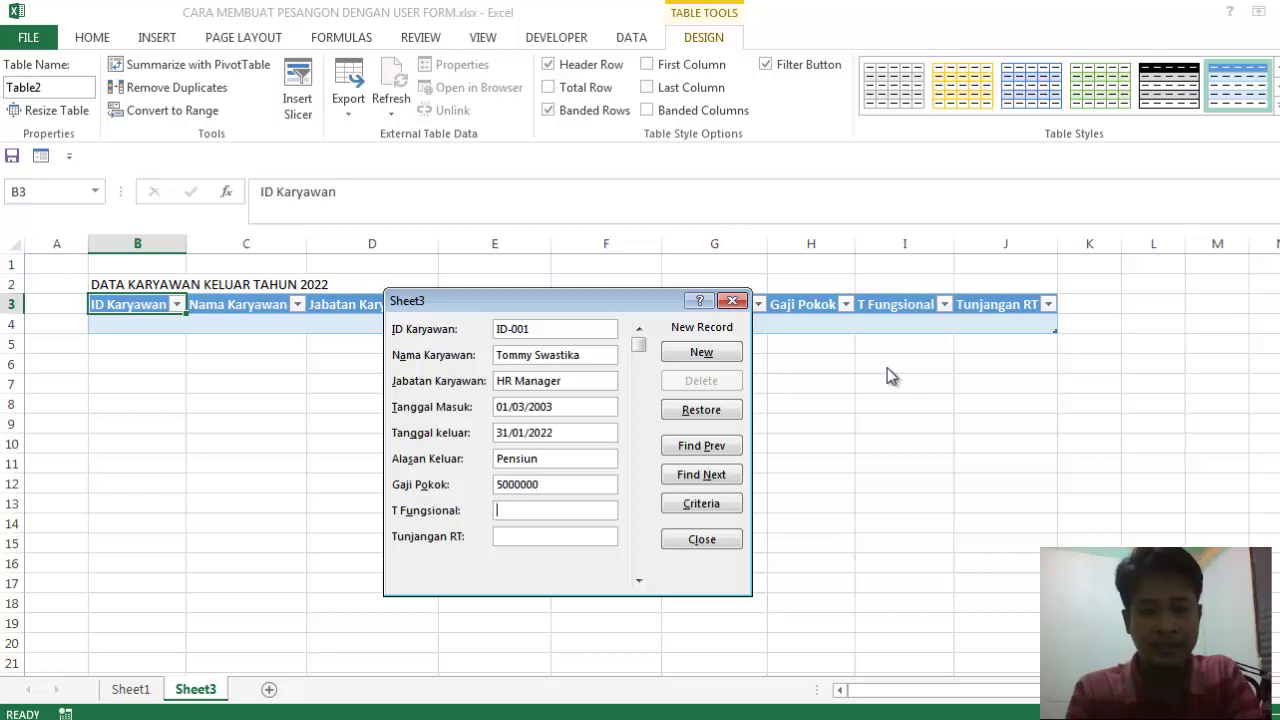
pyautogui.write('100')
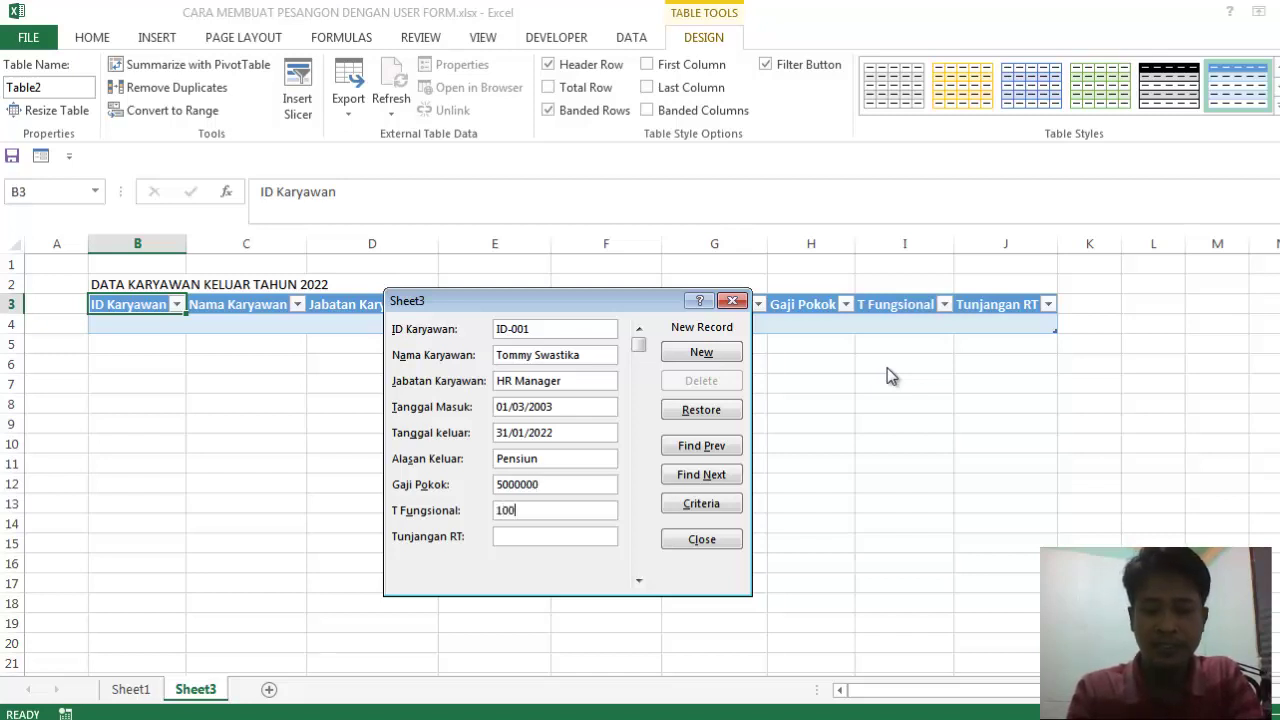
pyautogui.write('0000')
pyautogui.press('Tab')
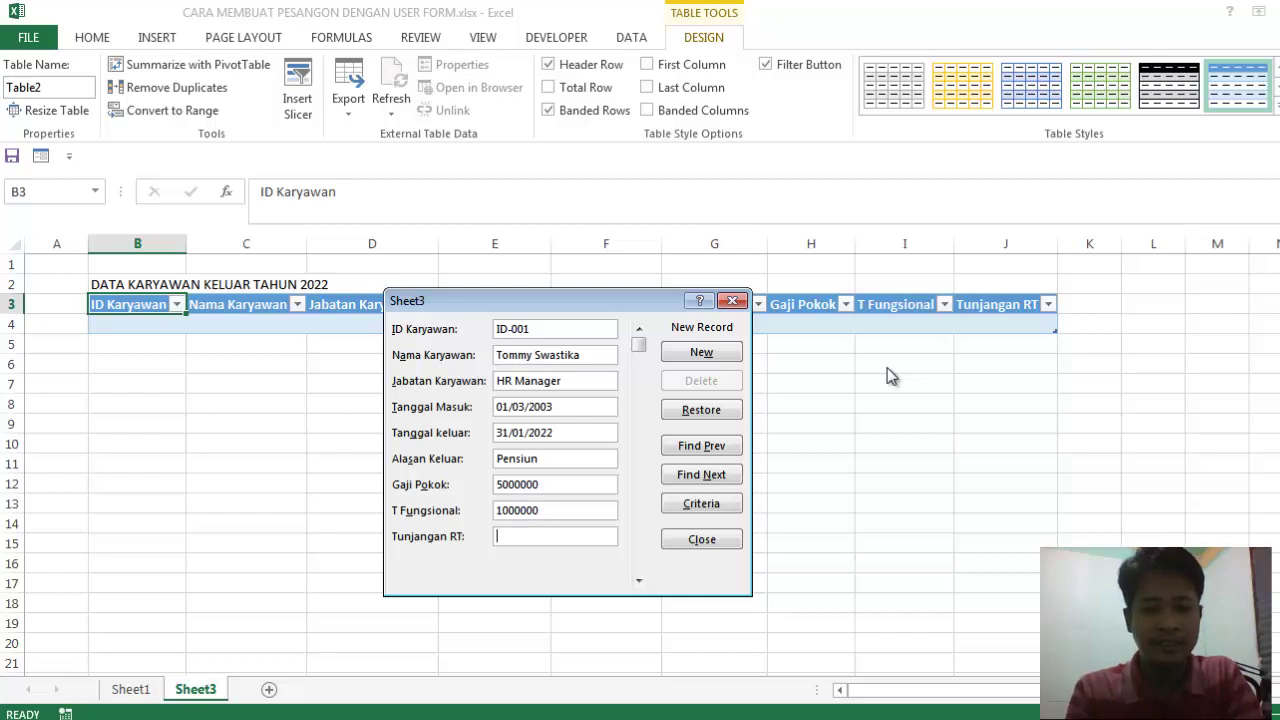
pyautogui.write('75')
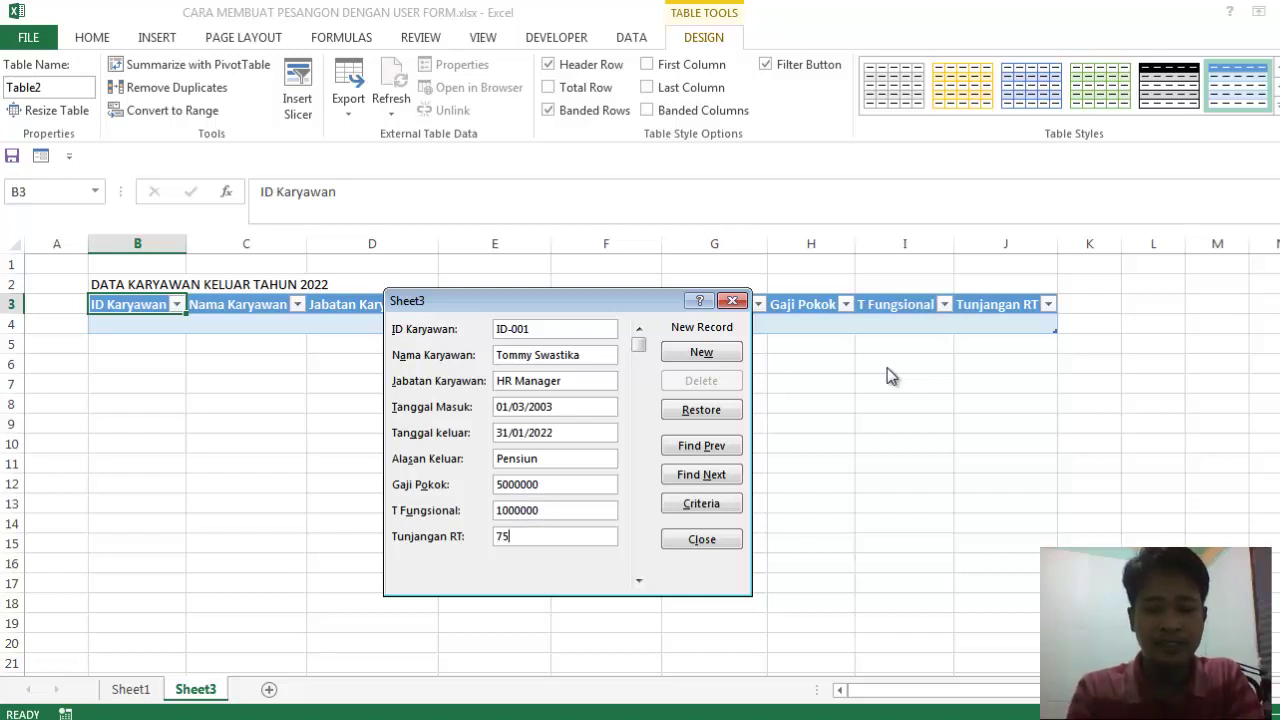
pyautogui.press('BackSpace')
pyautogui.press('BackSpace')
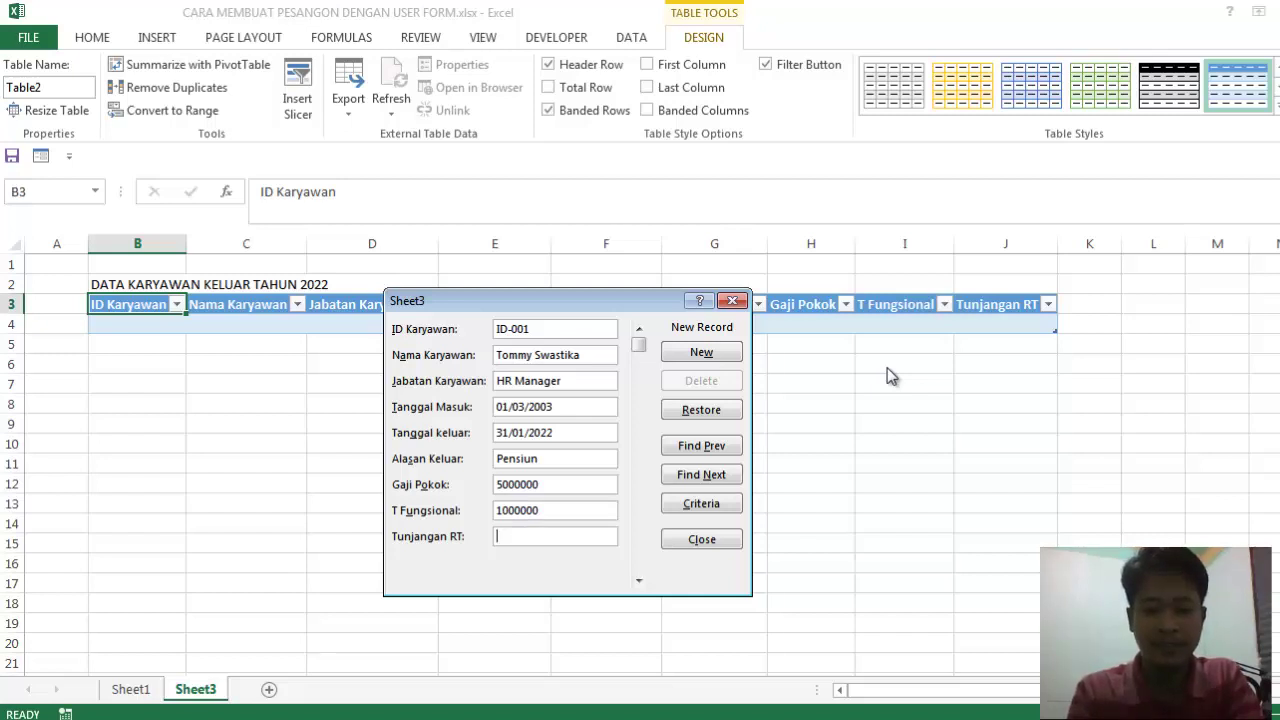
pyautogui.write('800000')
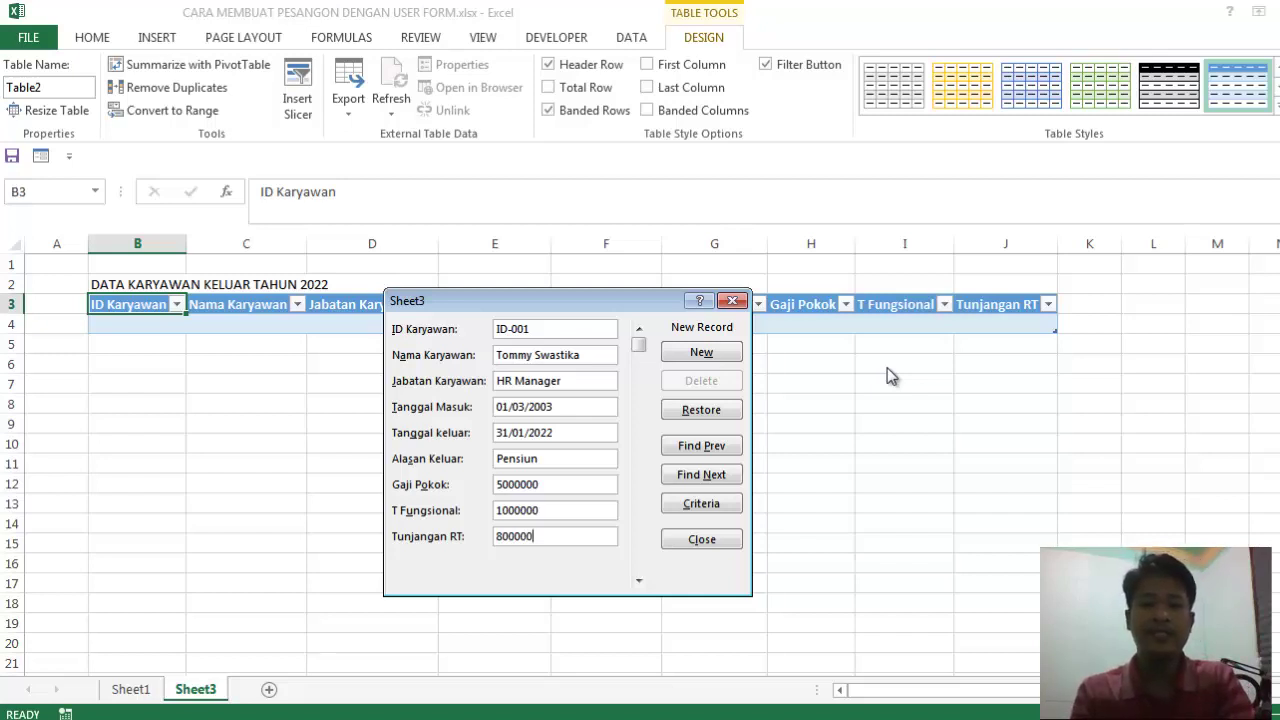
pyautogui.press('Return')
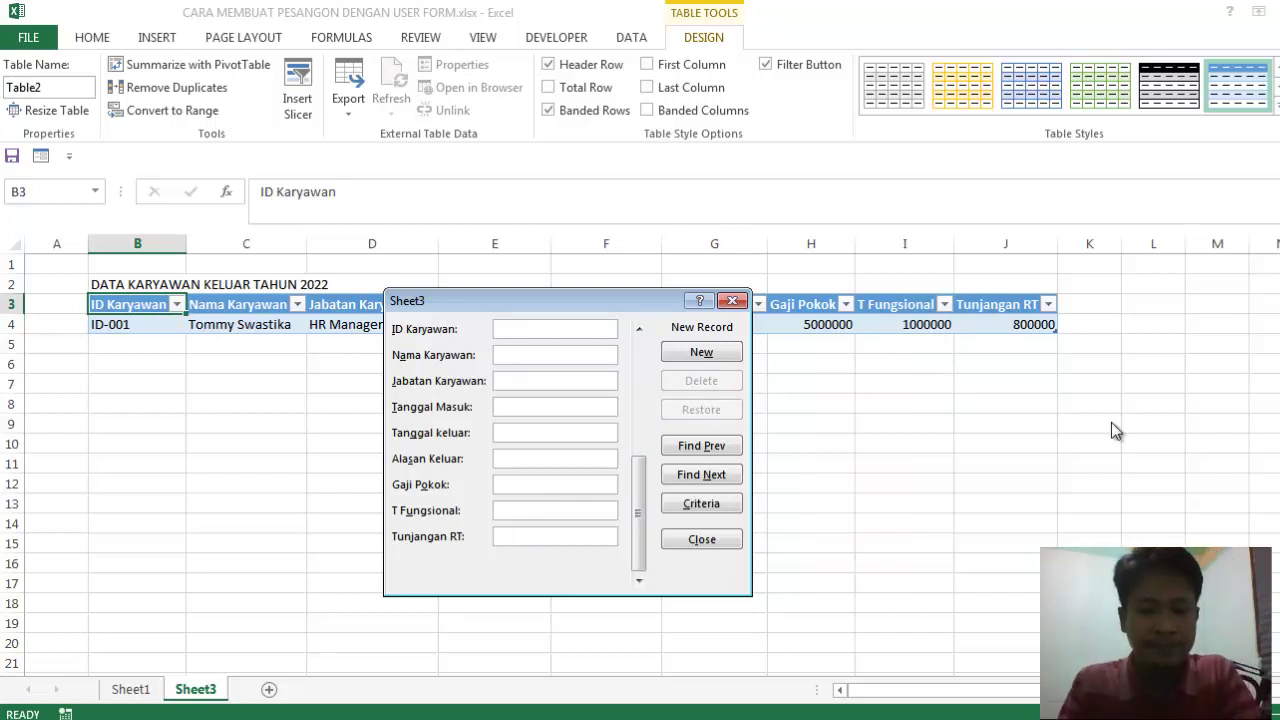
# Enter ID-002, the employee's name and job title Supervisor HRGA in the form.
pyautogui.write('ID-0')
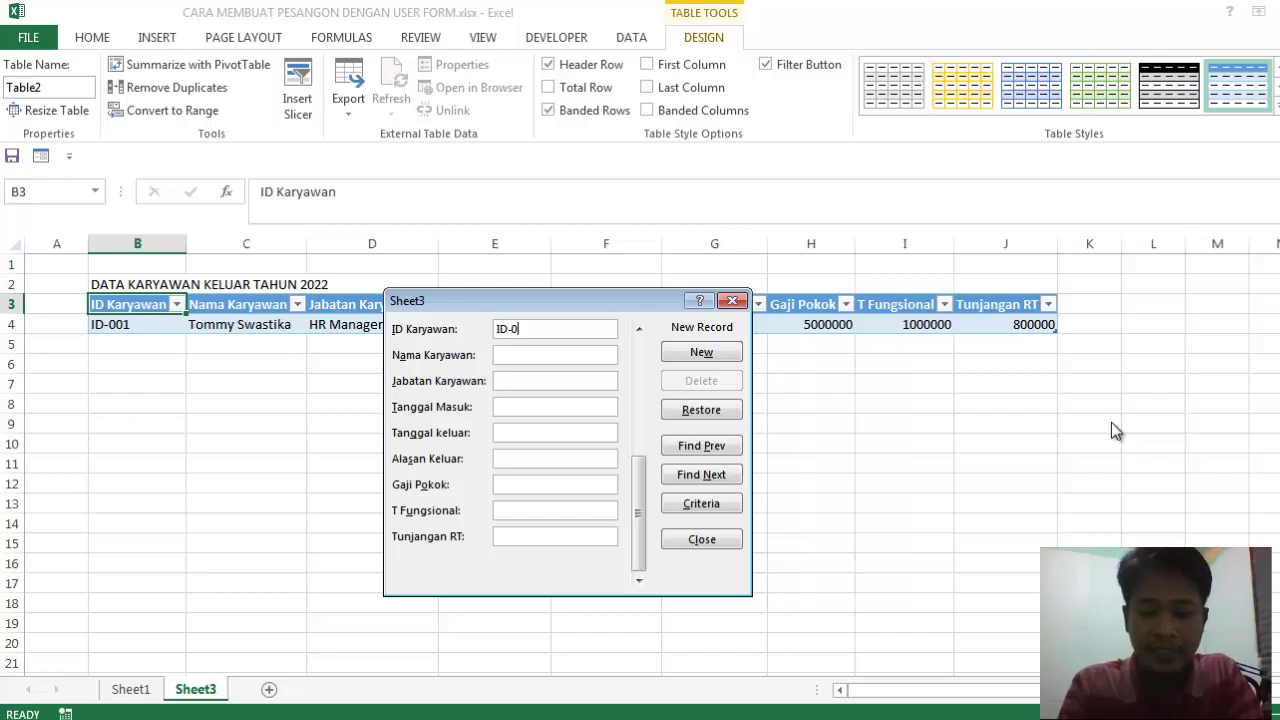
pyautogui.write('02')
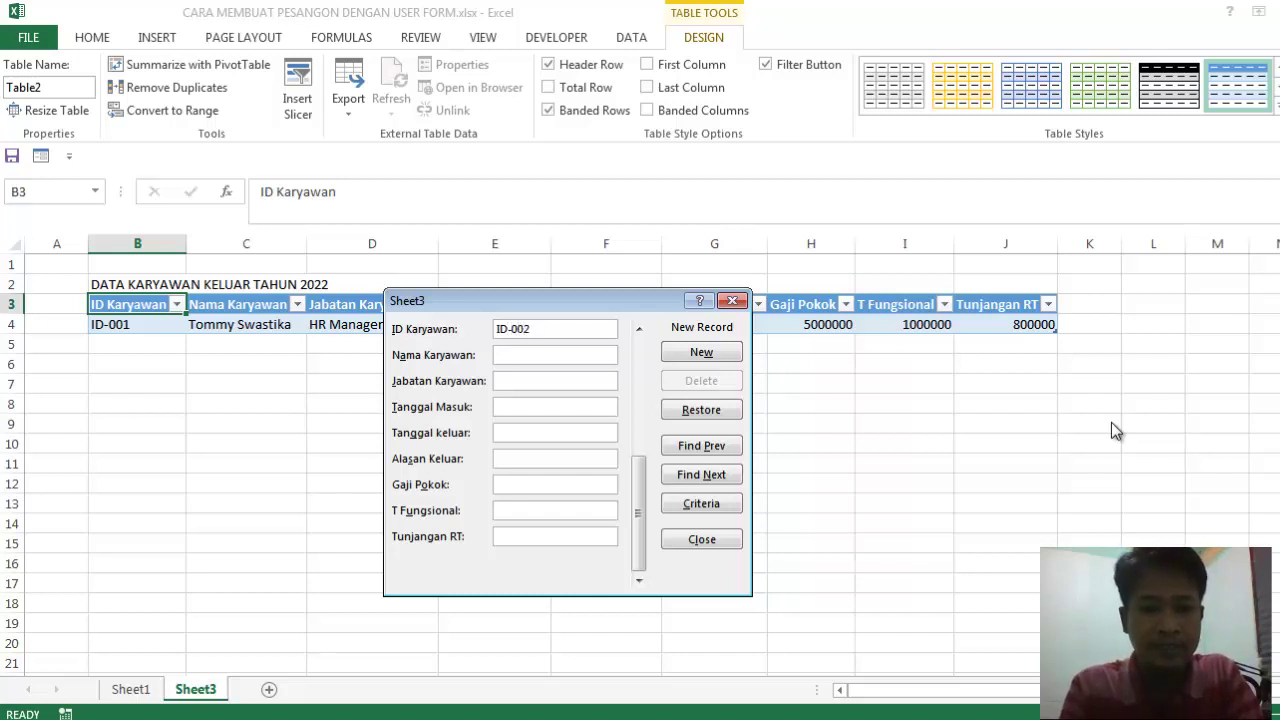
pyautogui.press('Tab')
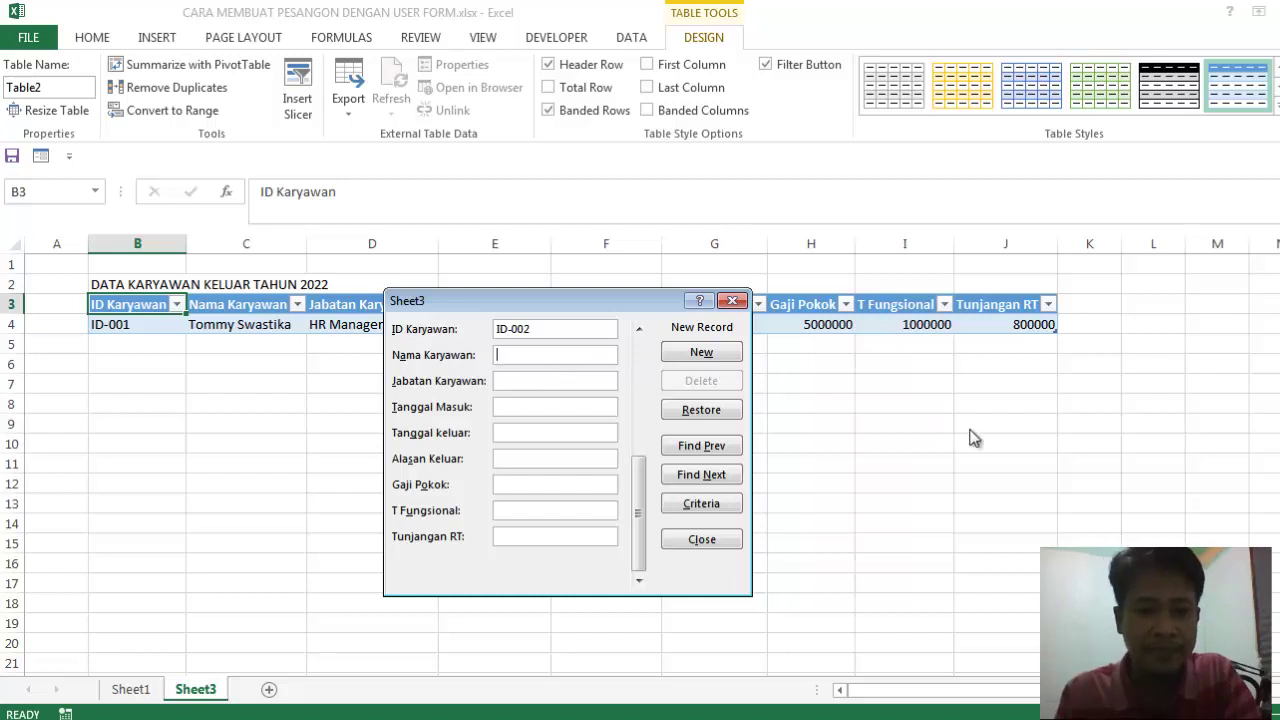
pyautogui.write('M ')
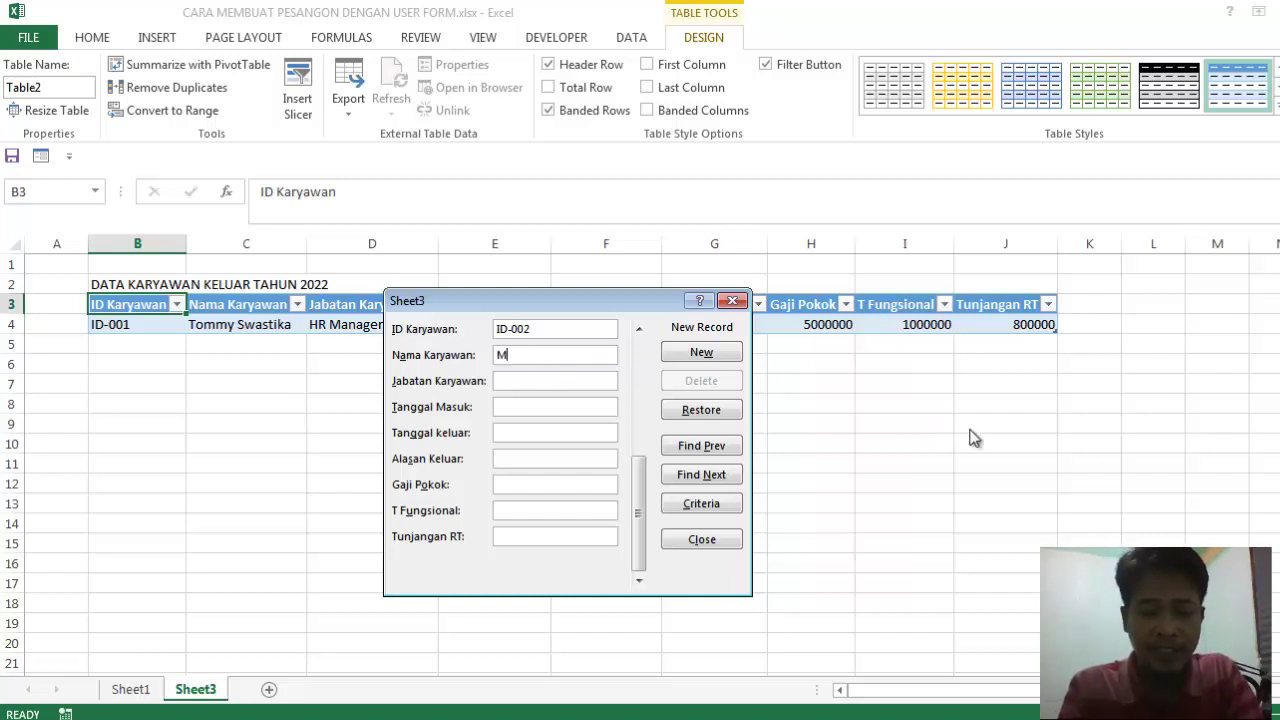
pyautogui.write('Sadri')
pyautogui.write(' Padang')
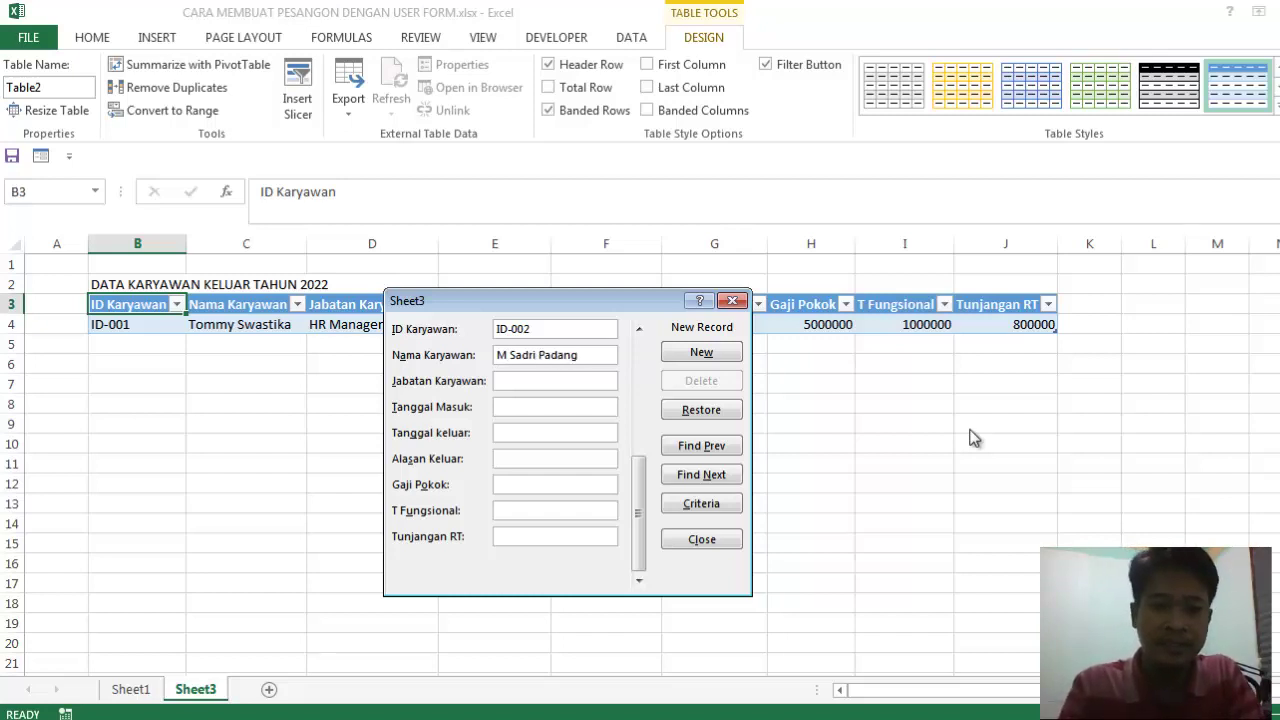
pyautogui.press('Tab')
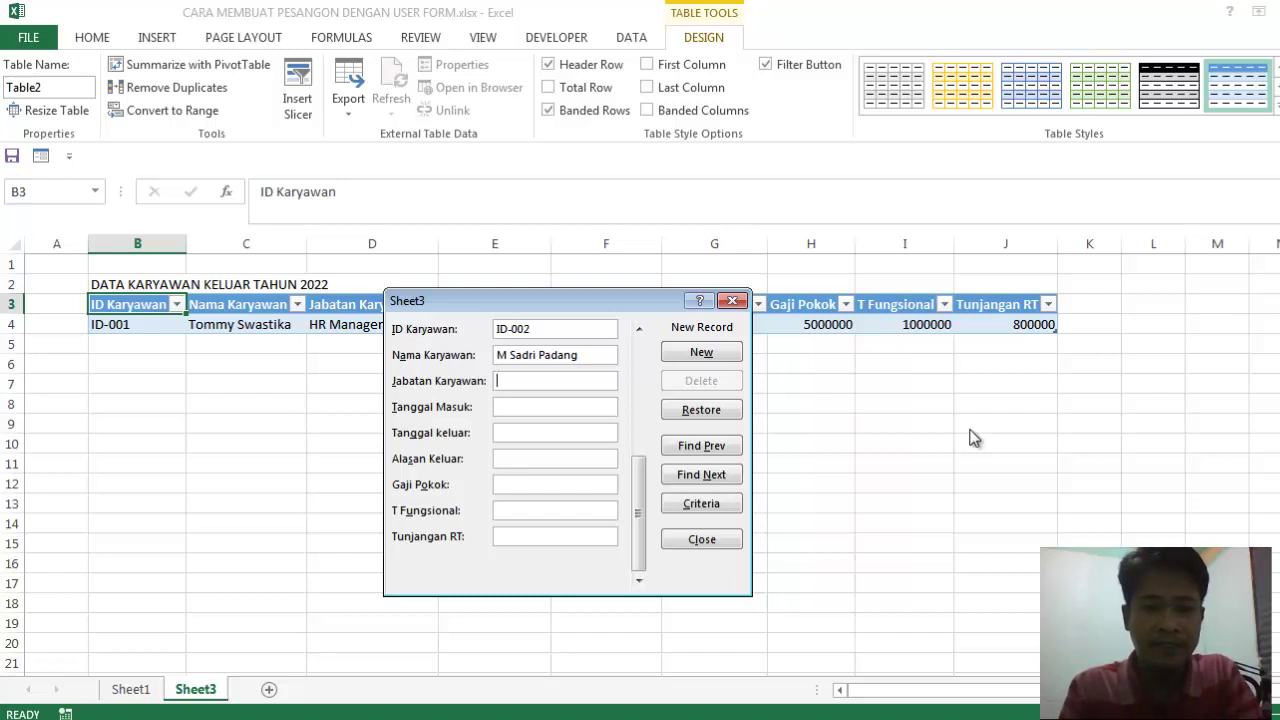
pyautogui.write('Supe')
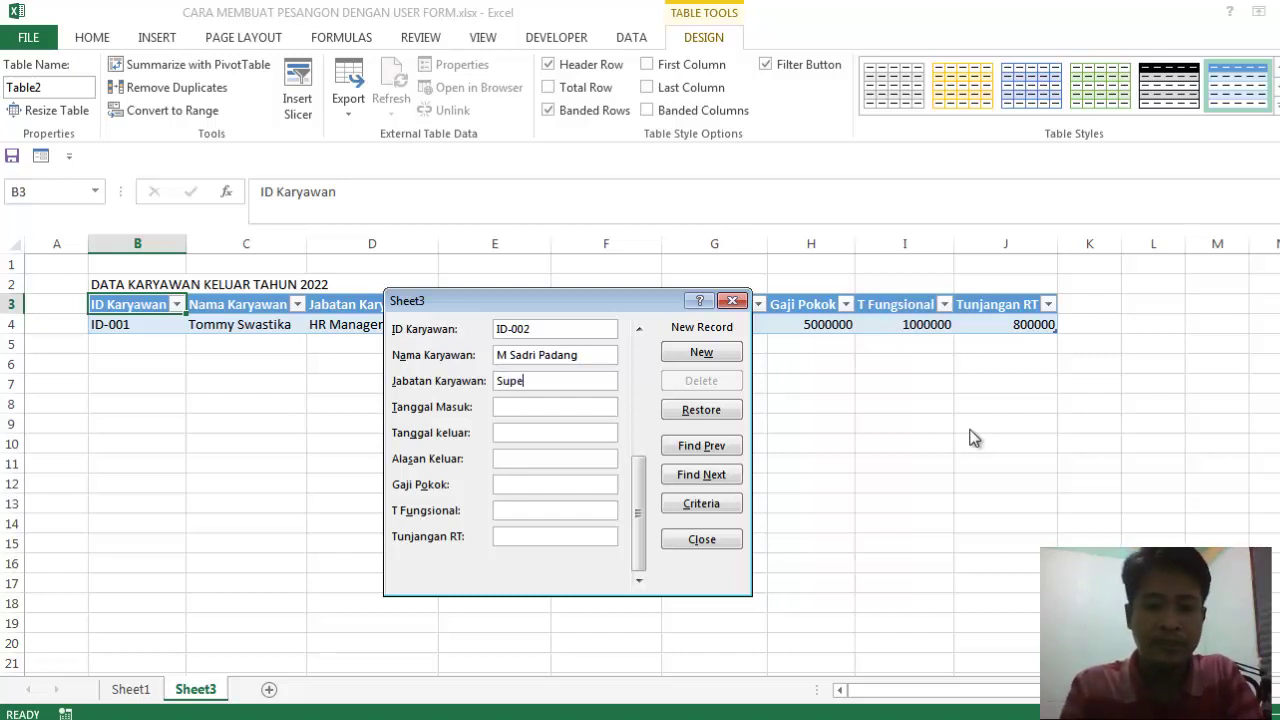
pyautogui.write('d')
pyautogui.write('vi')
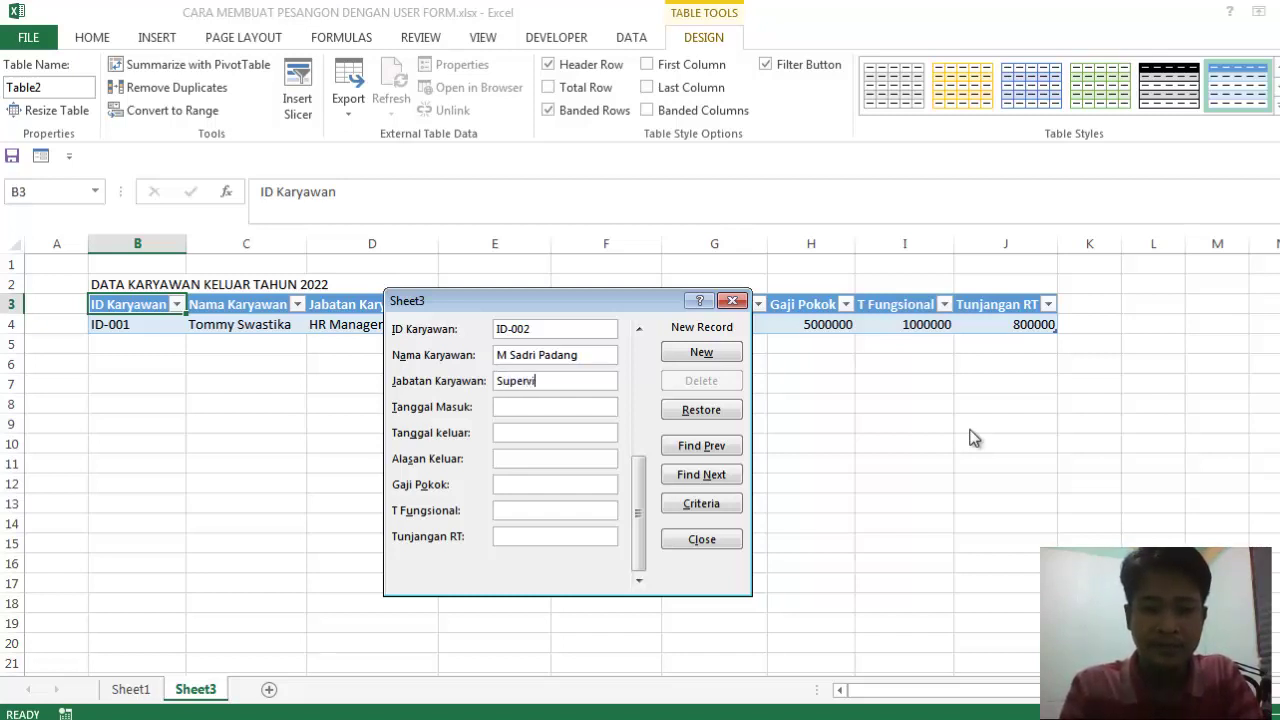
pyautogui.write('sor HRGA')
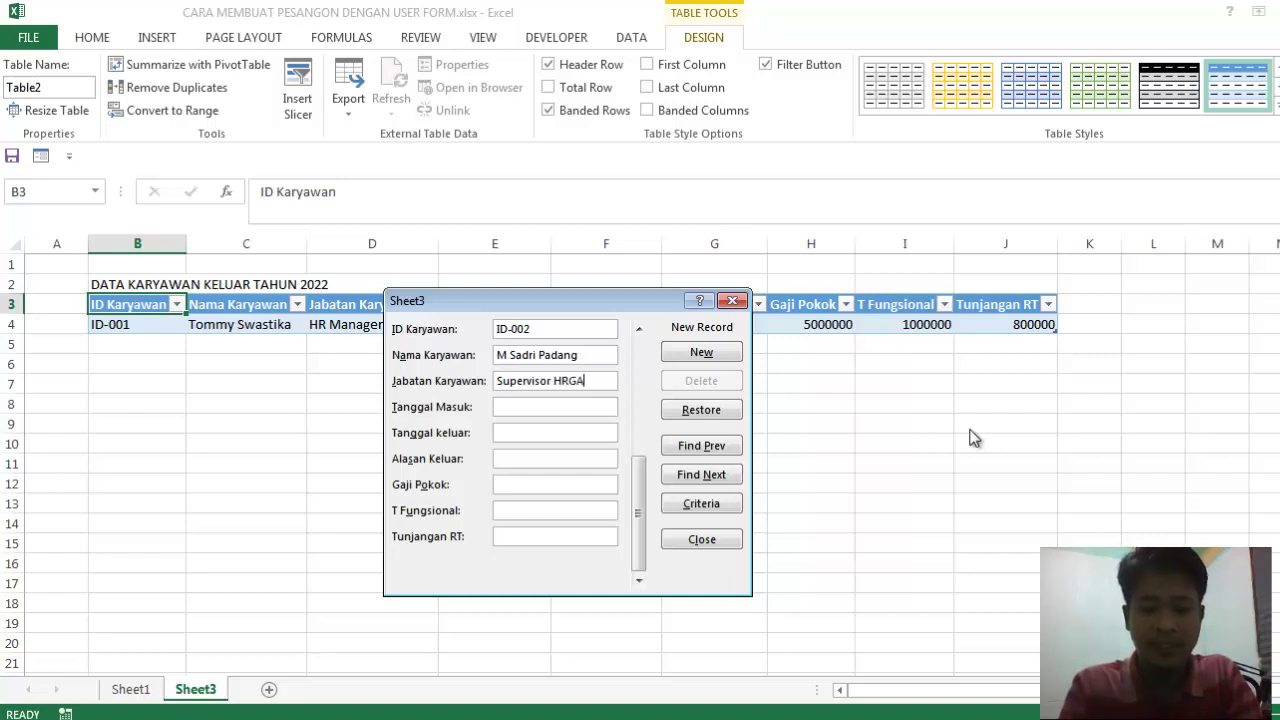
pyautogui.press('Tab')
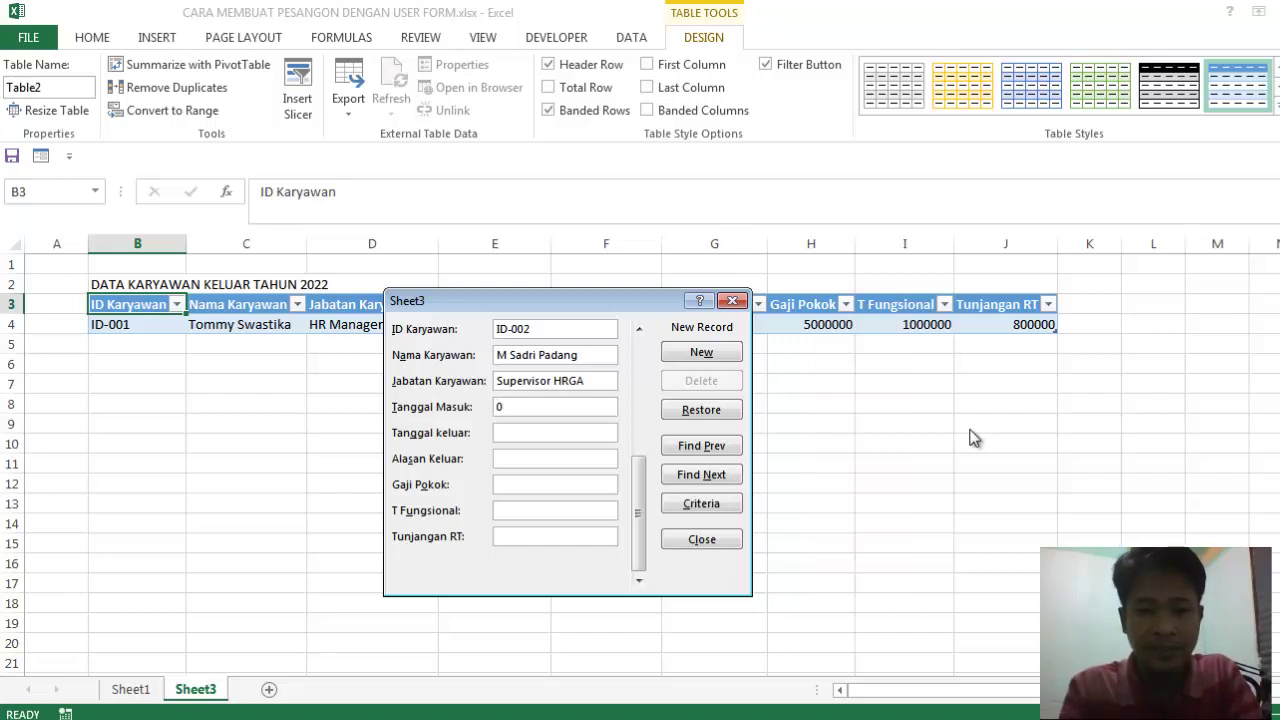
# Enter dates 01/01/2010 and 20/01/2022, reason Mengundurkan Diri, and pay 4000000, 750000, 500000.
pyautogui.write('01/')
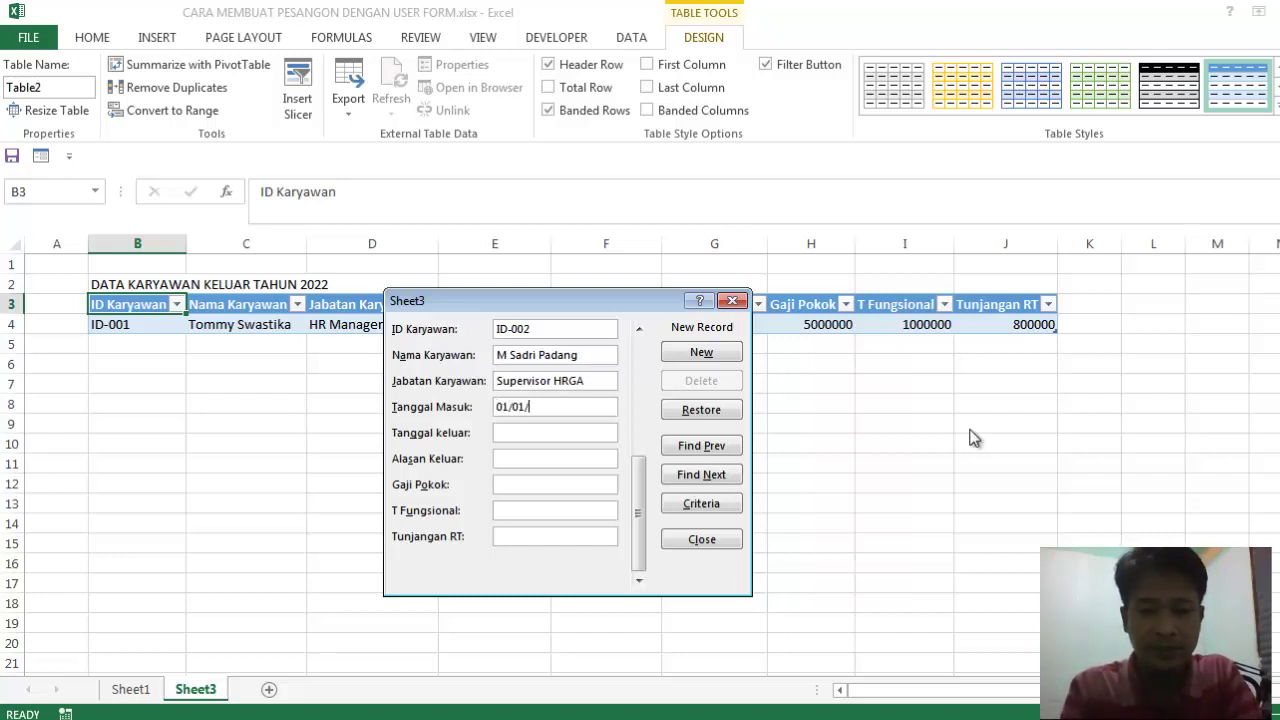
pyautogui.write('201')
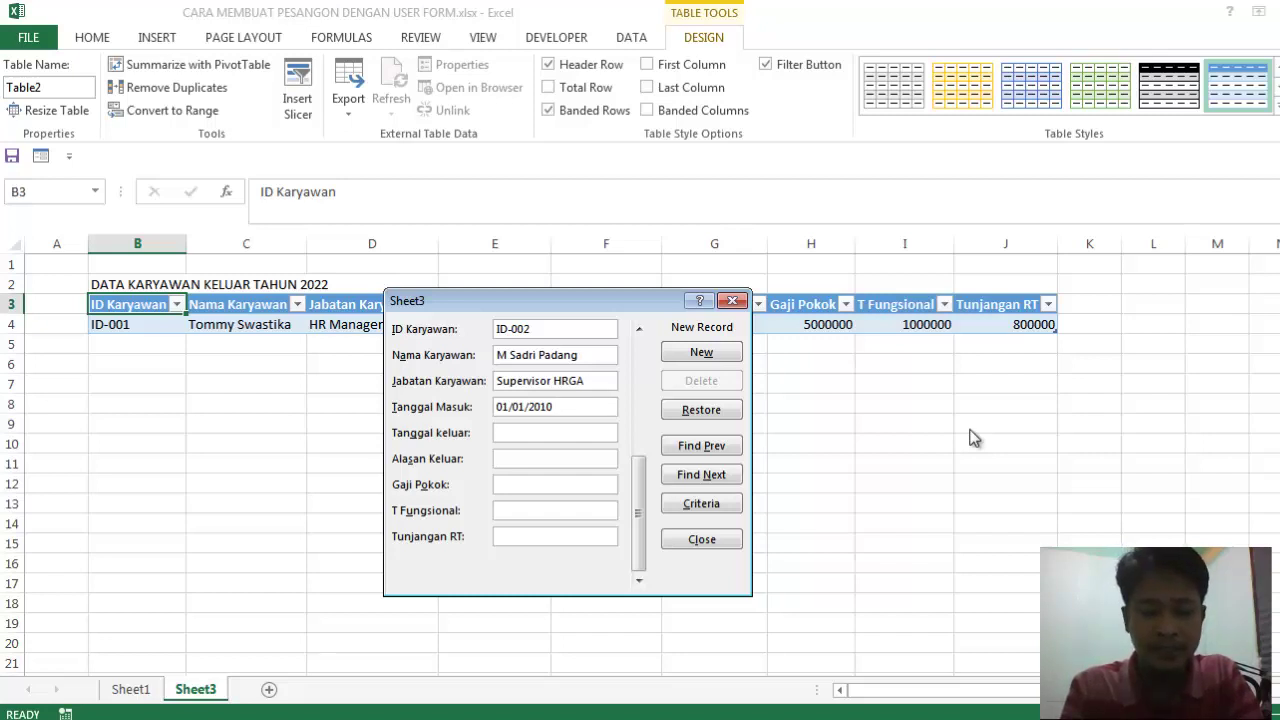
pyautogui.write('0')
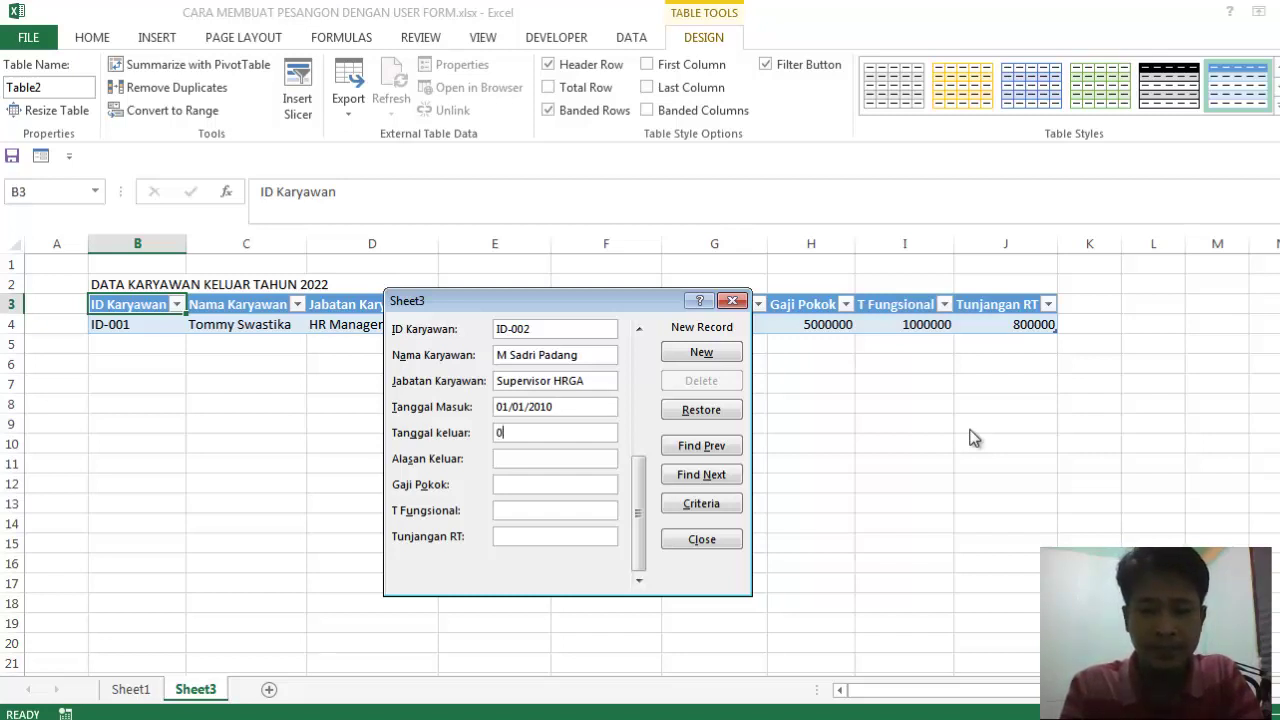
pyautogui.write('1')
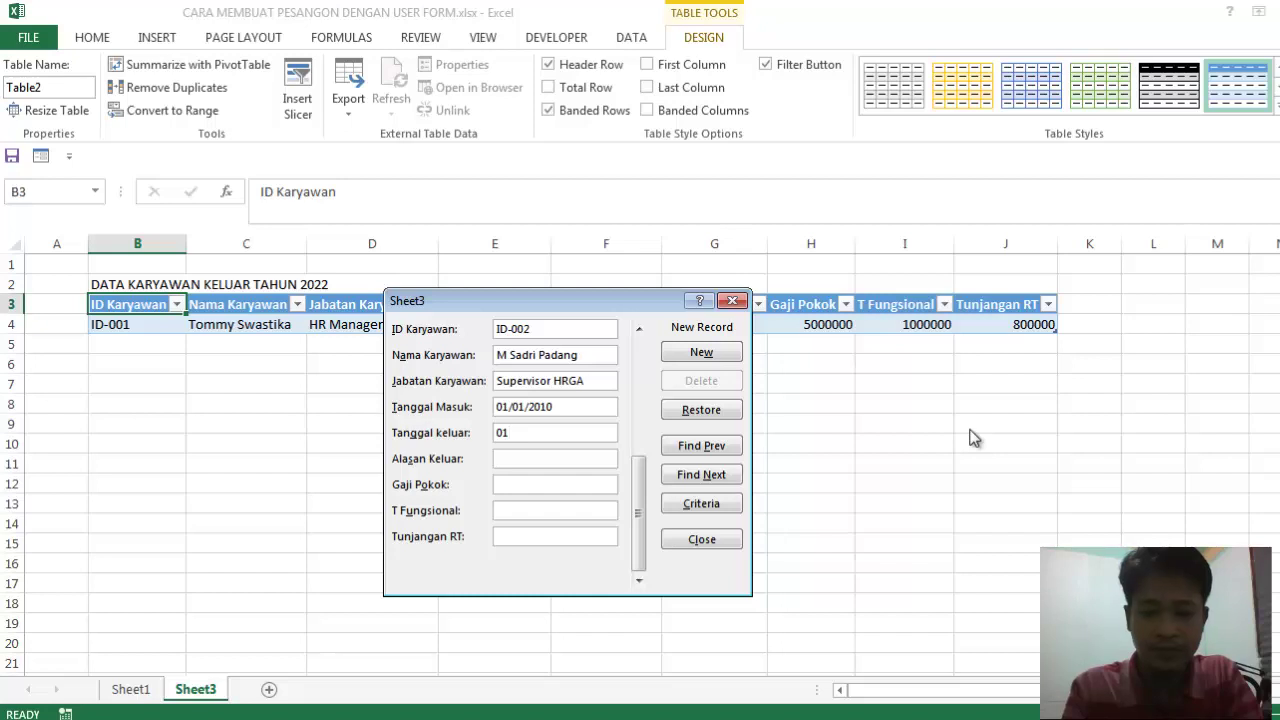
pyautogui.press('BackSpace')
pyautogui.press('BackSpace')
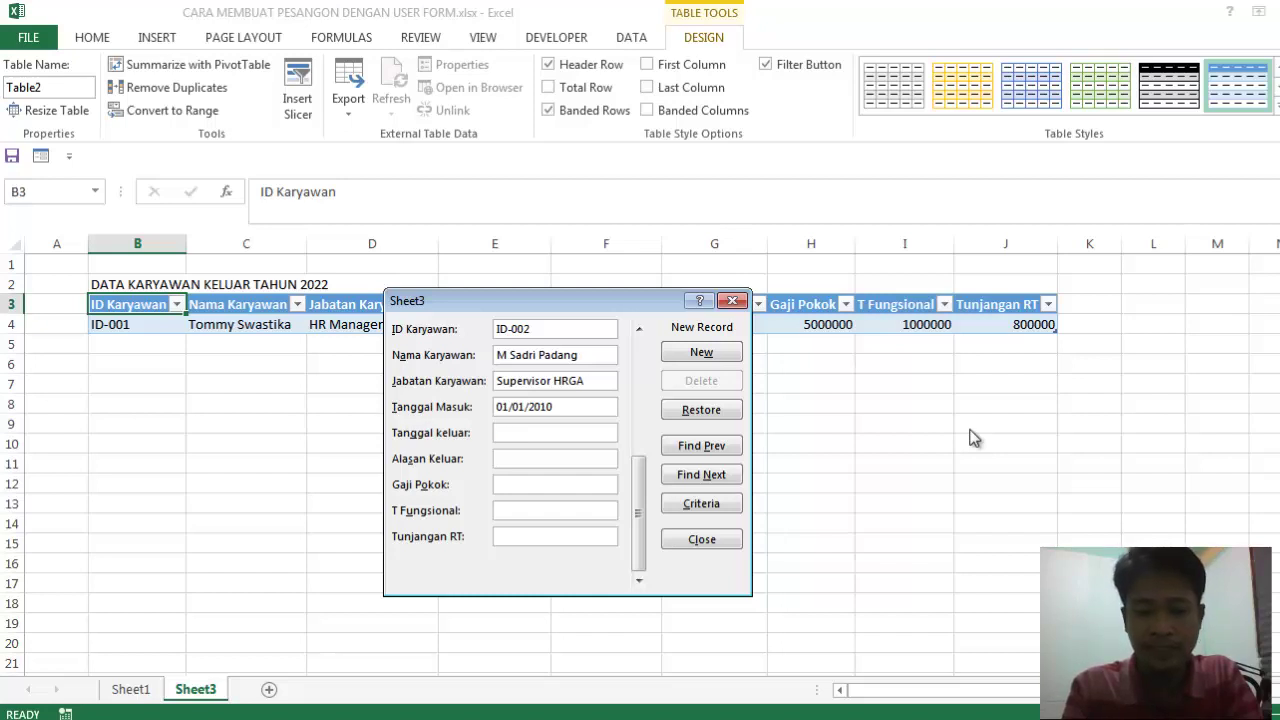
pyautogui.write('20')
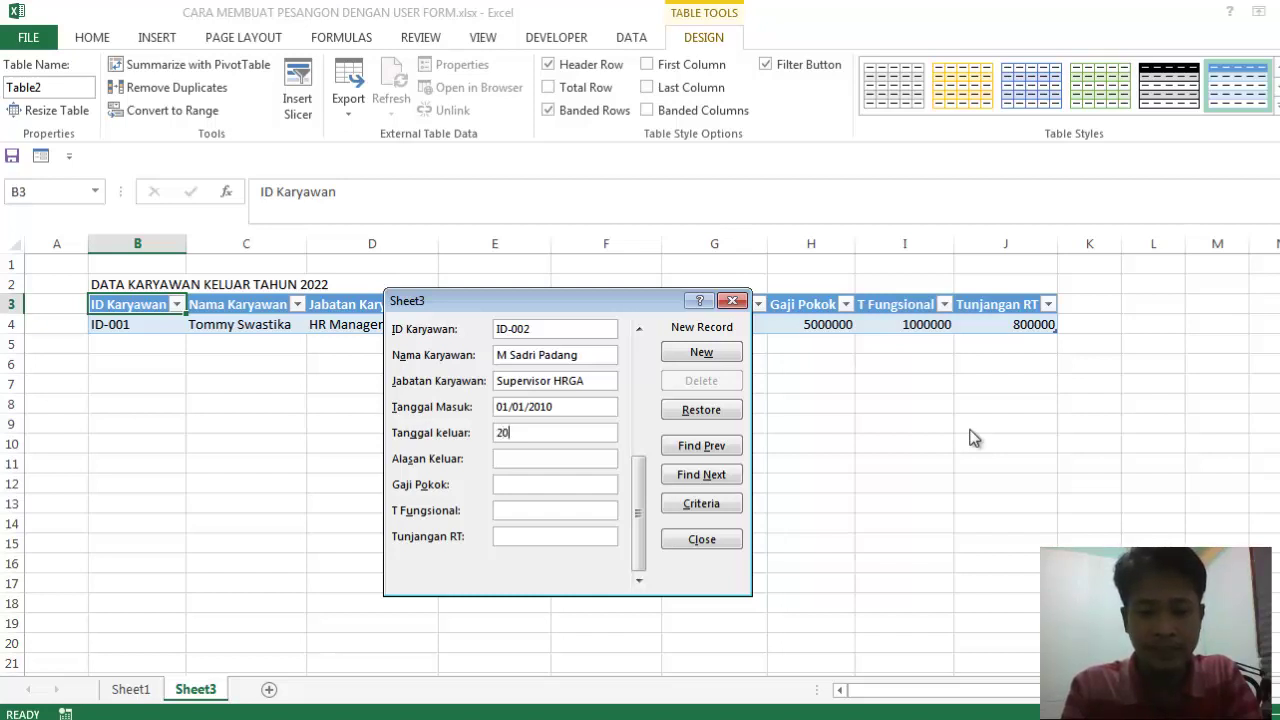
pyautogui.write('/')
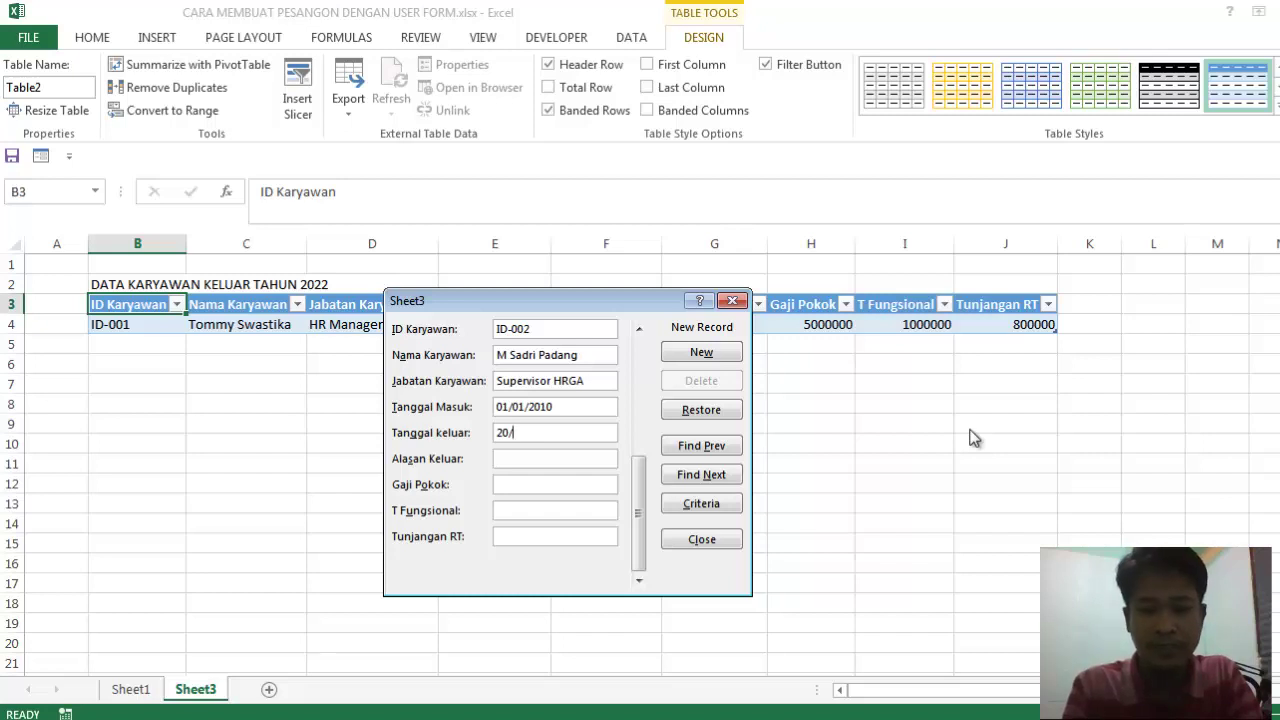
pyautogui.write('01/2')
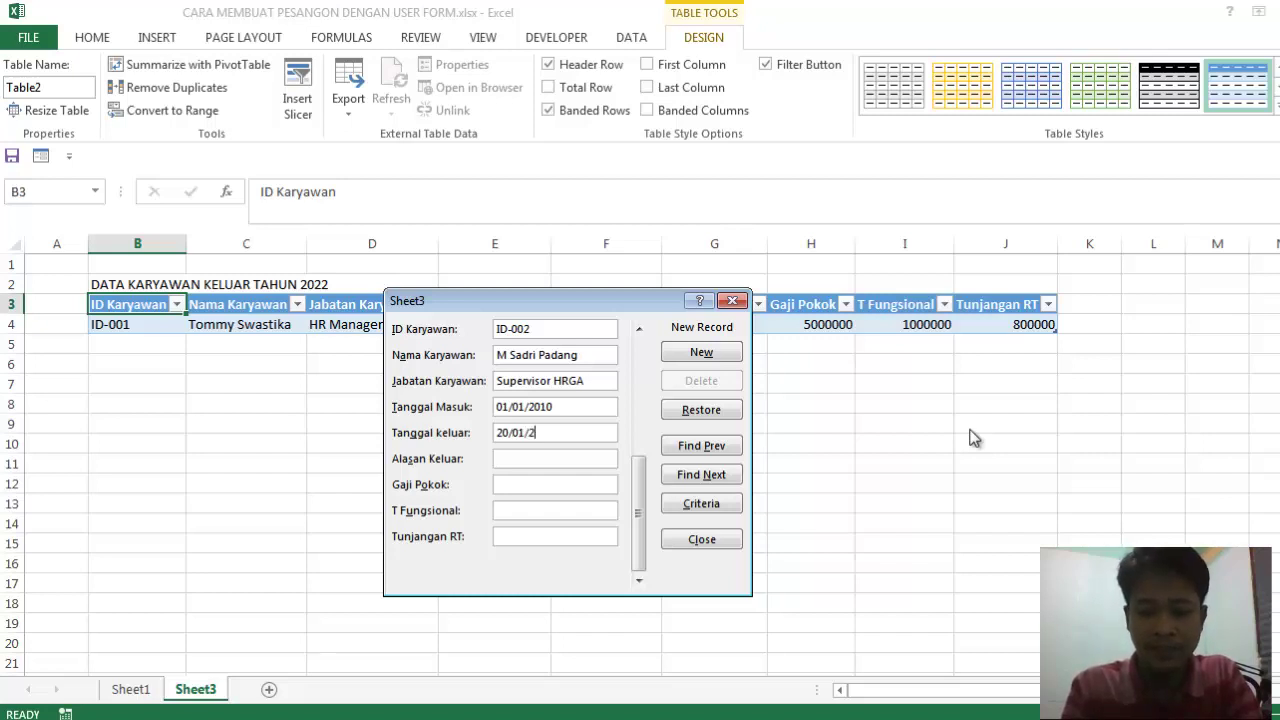
pyautogui.write('0')
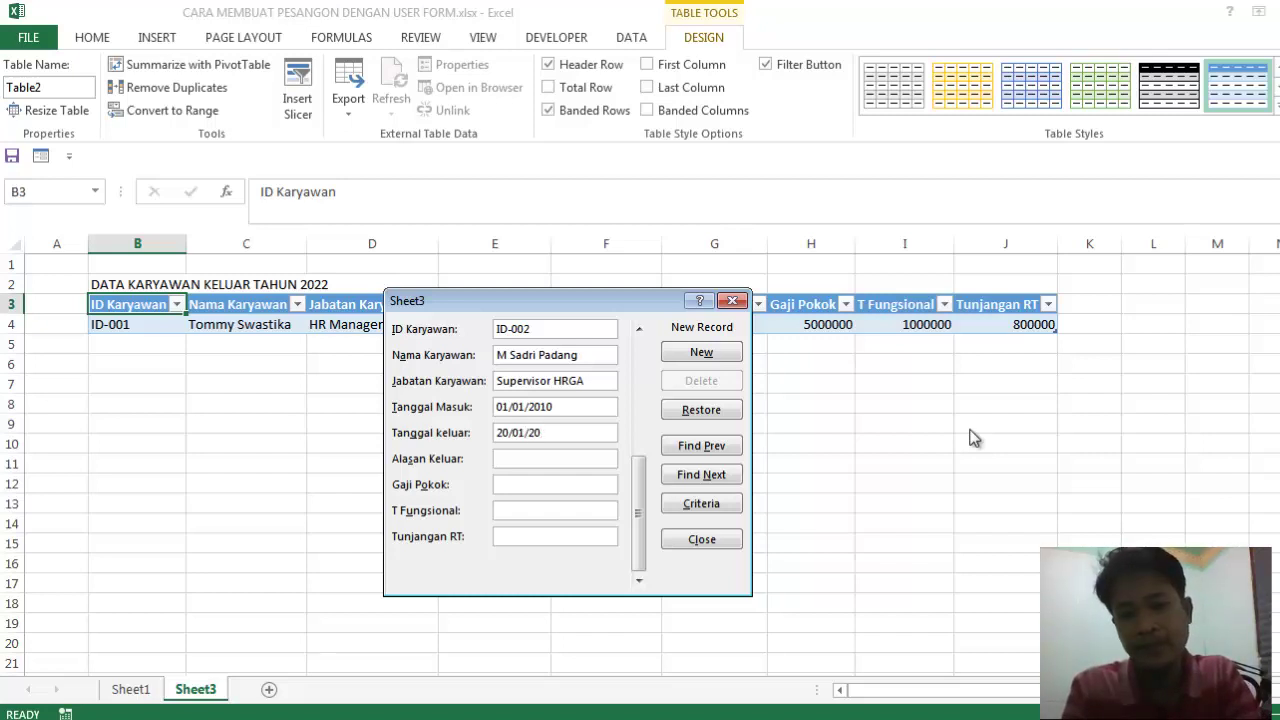
pyautogui.write('22')
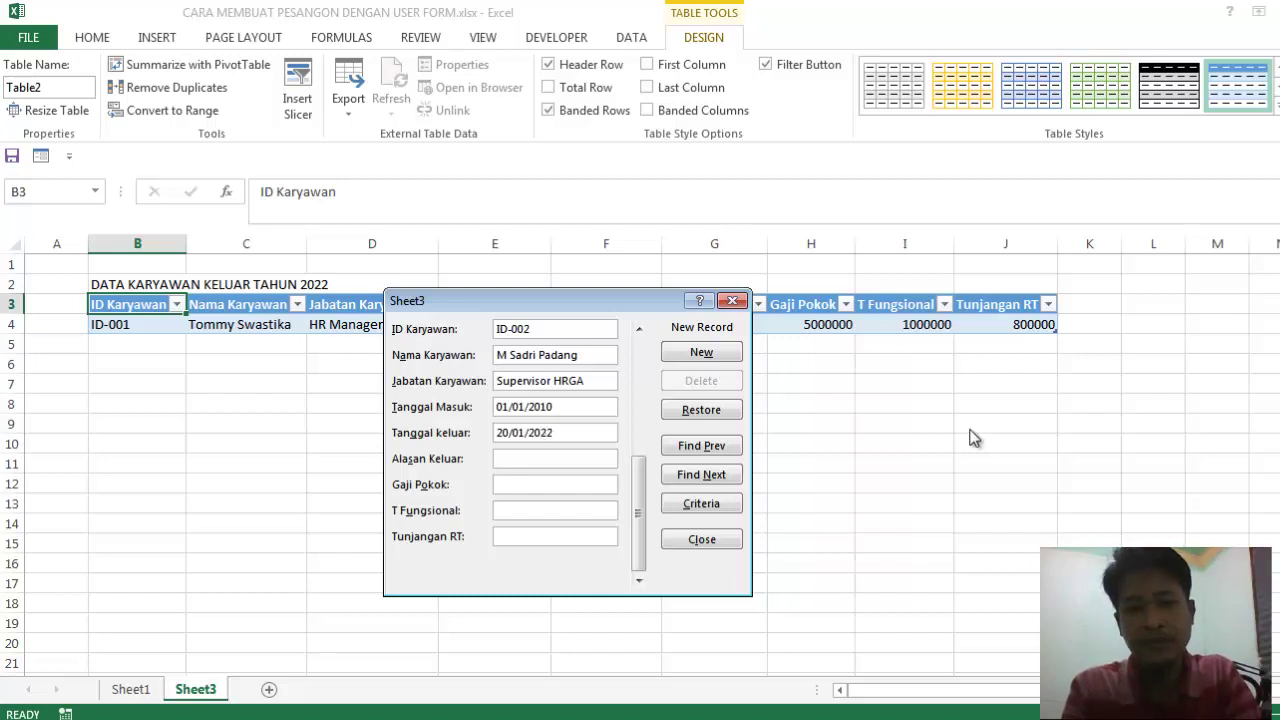
pyautogui.press('Tab')
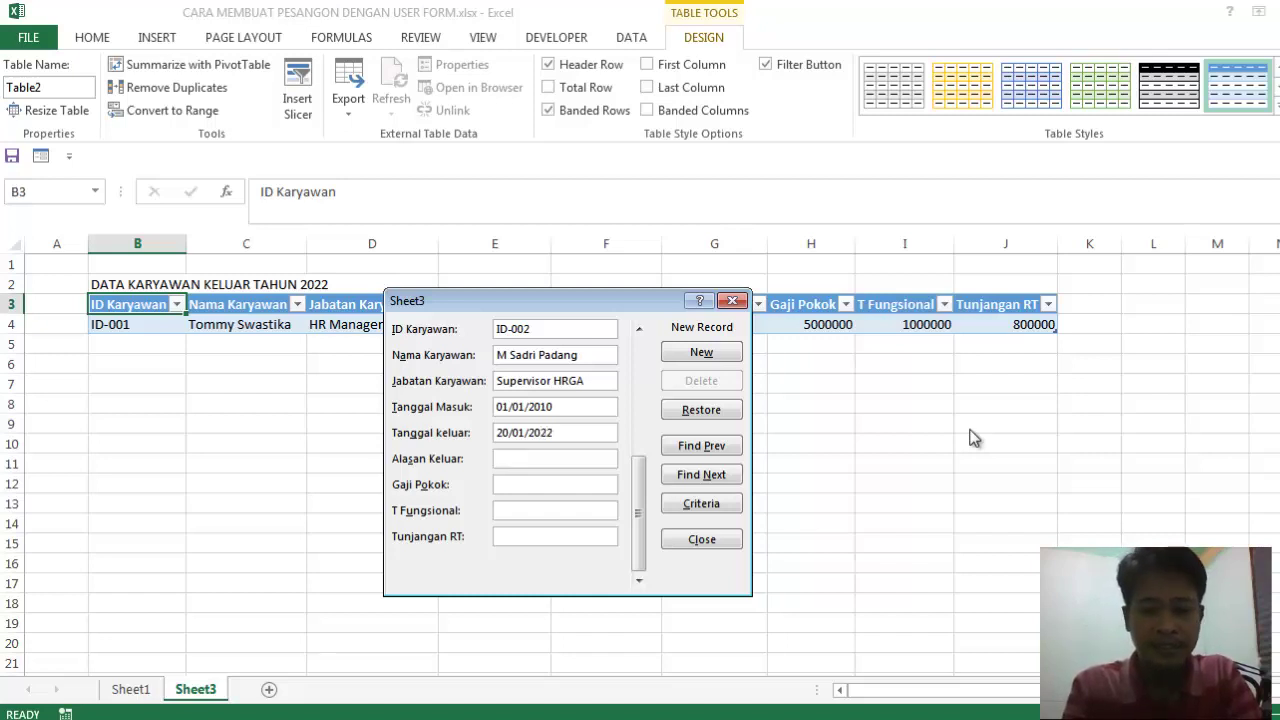
pyautogui.write('Mengundur')
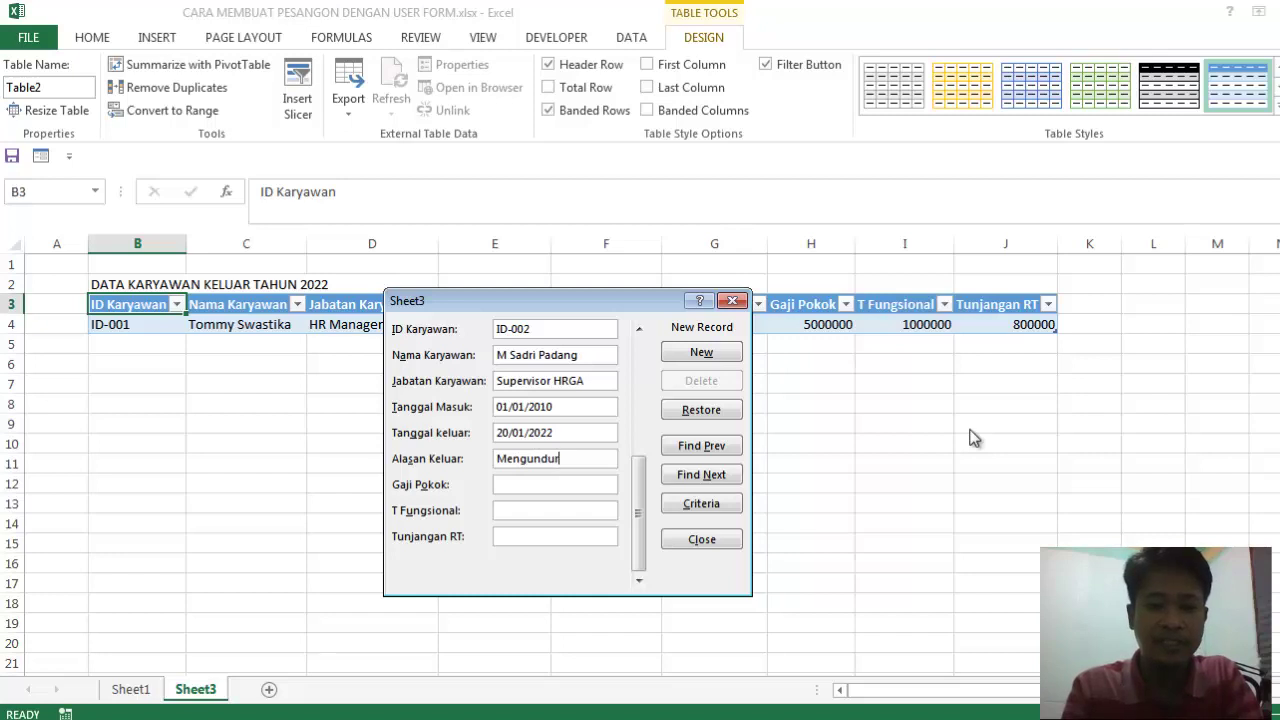
pyautogui.write('kan Diri')
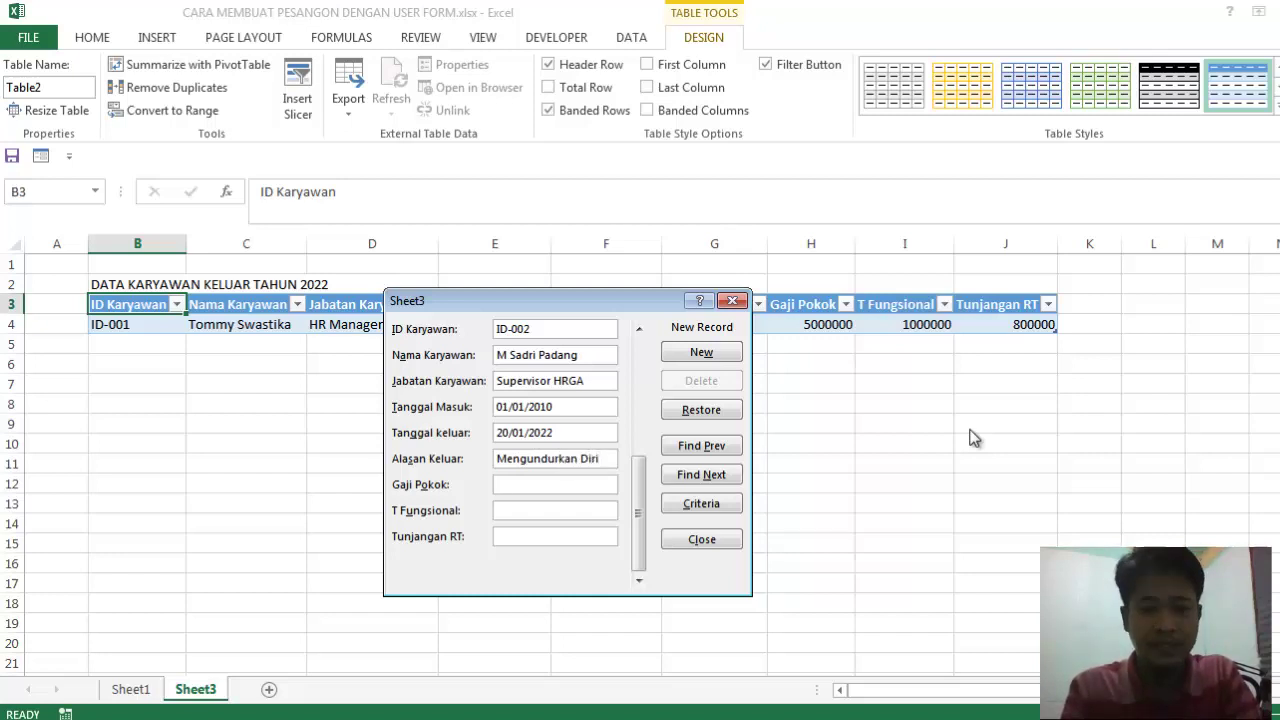
pyautogui.press('Tab')
pyautogui.write('40')
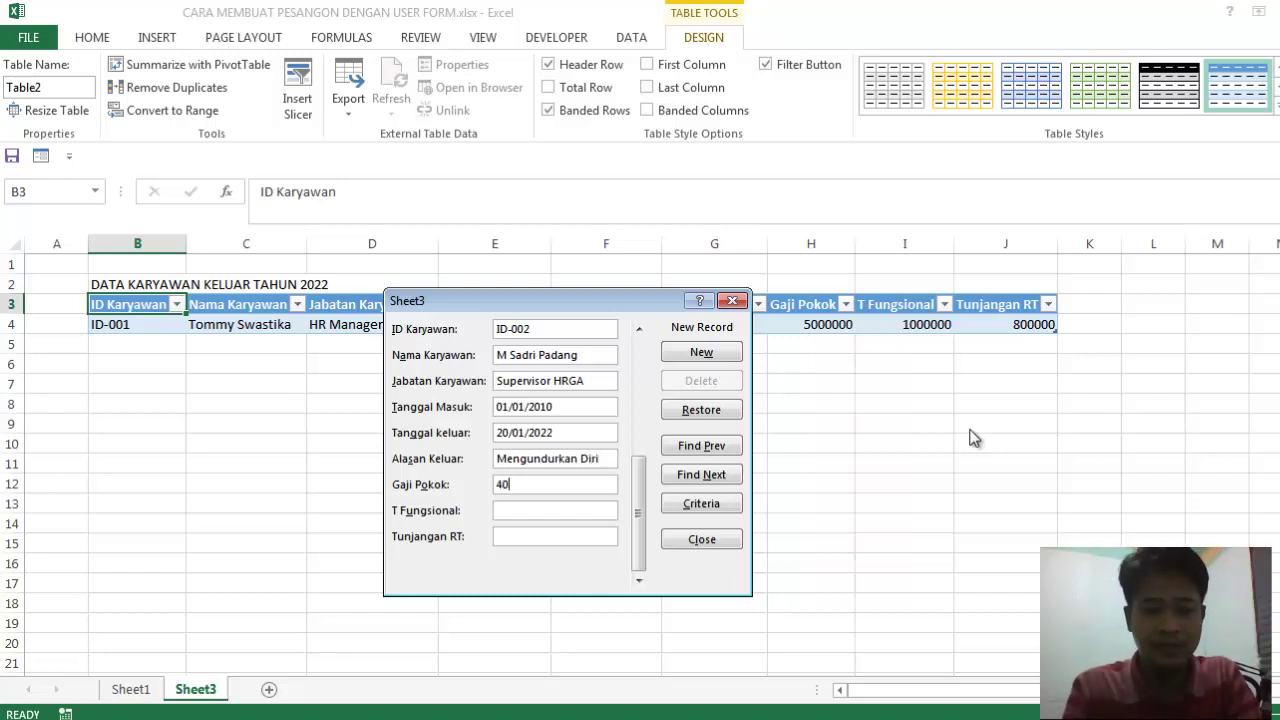
pyautogui.write('00000')
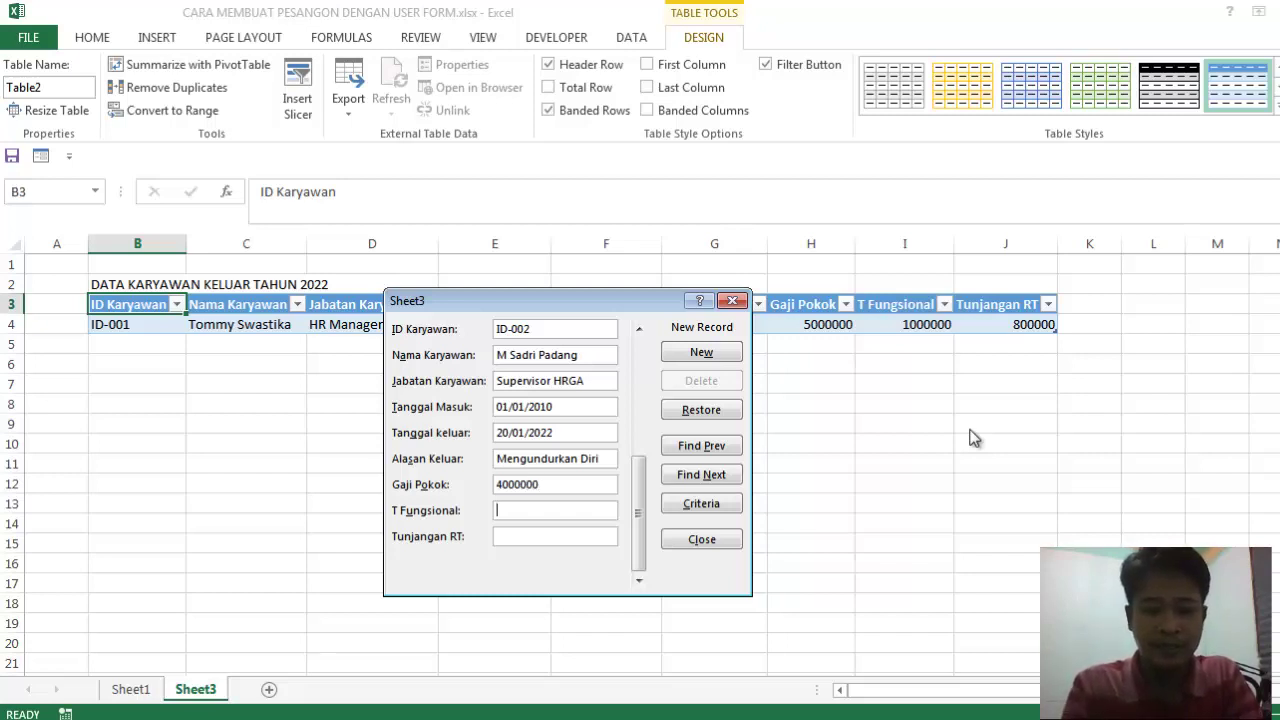
pyautogui.write('75000')
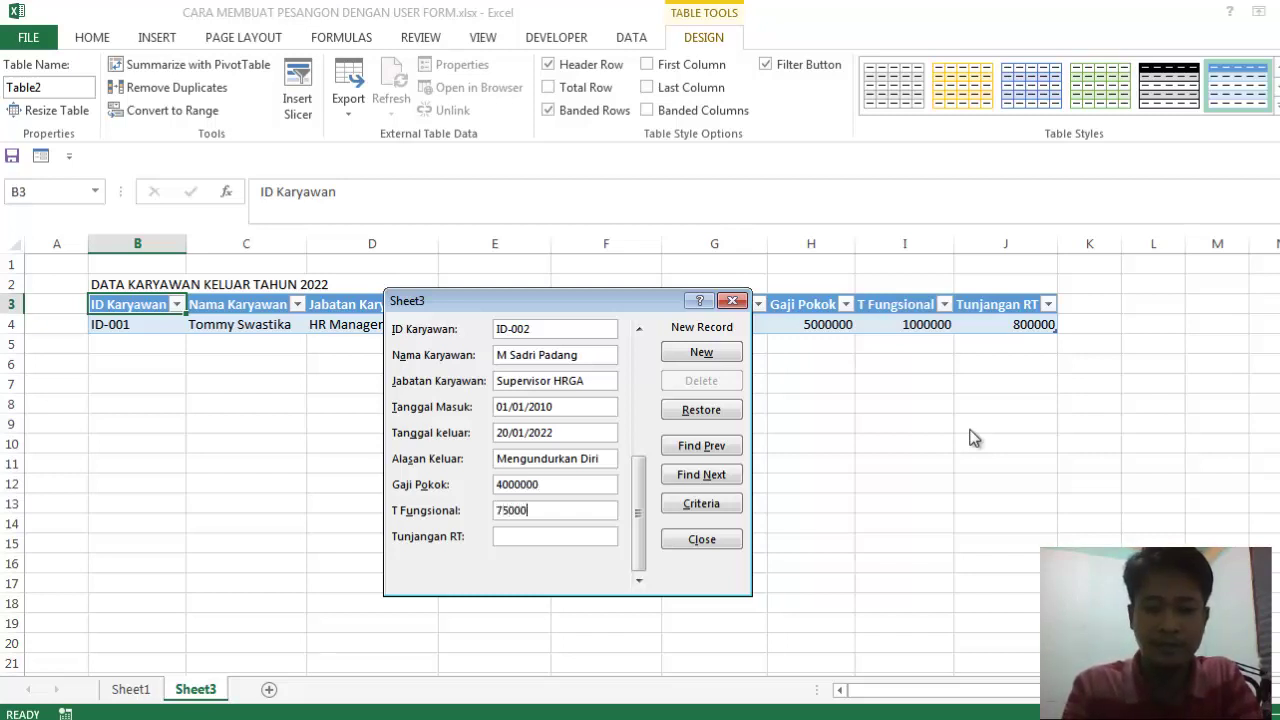
pyautogui.write('0')
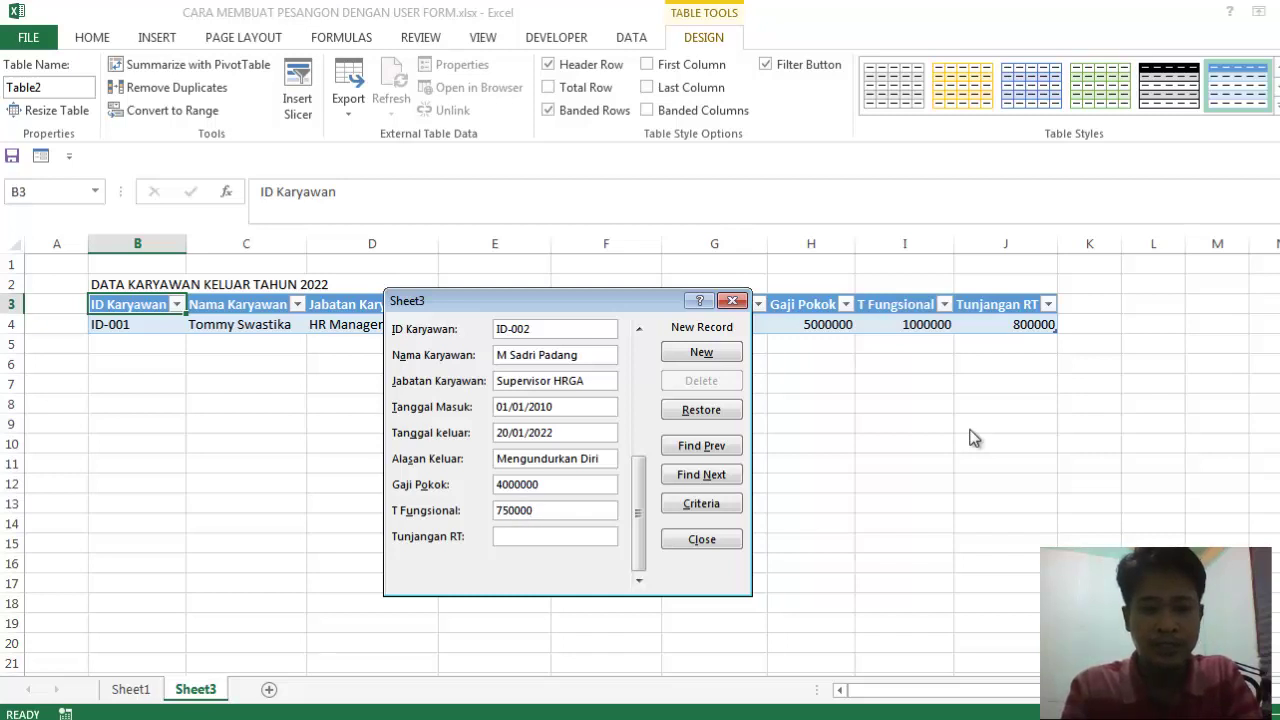
pyautogui.write('50000')
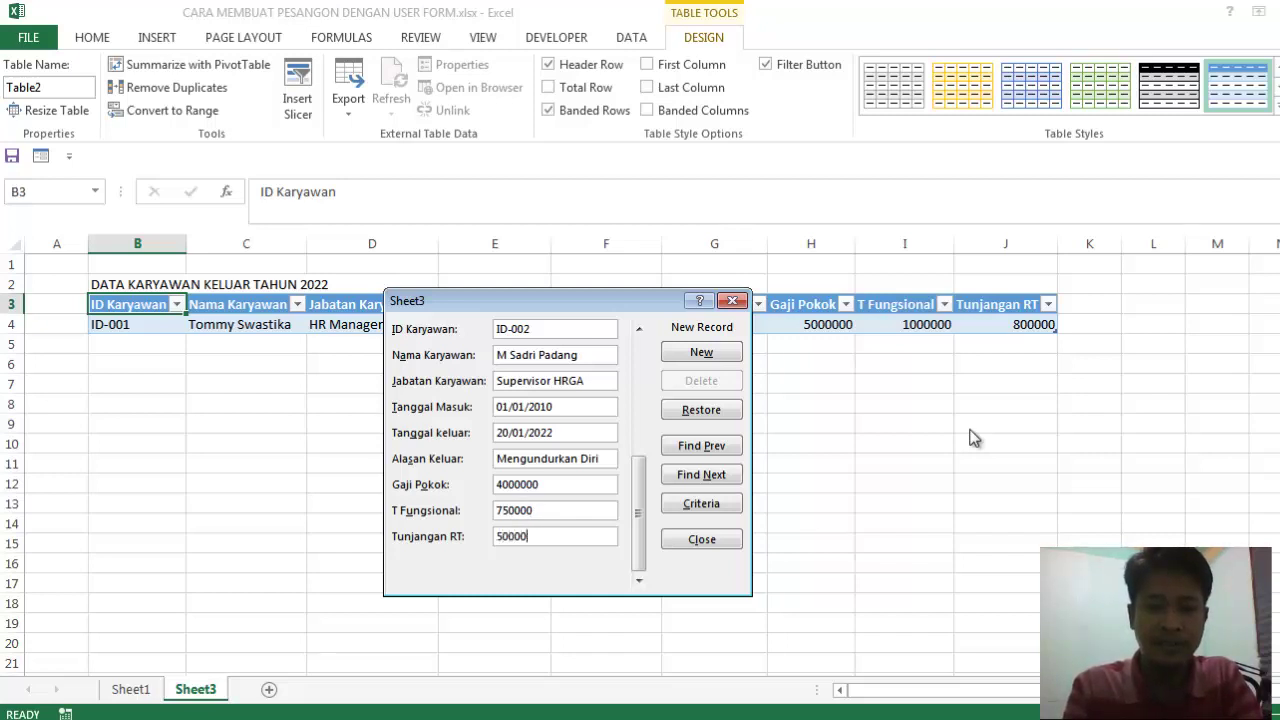
pyautogui.write('0')
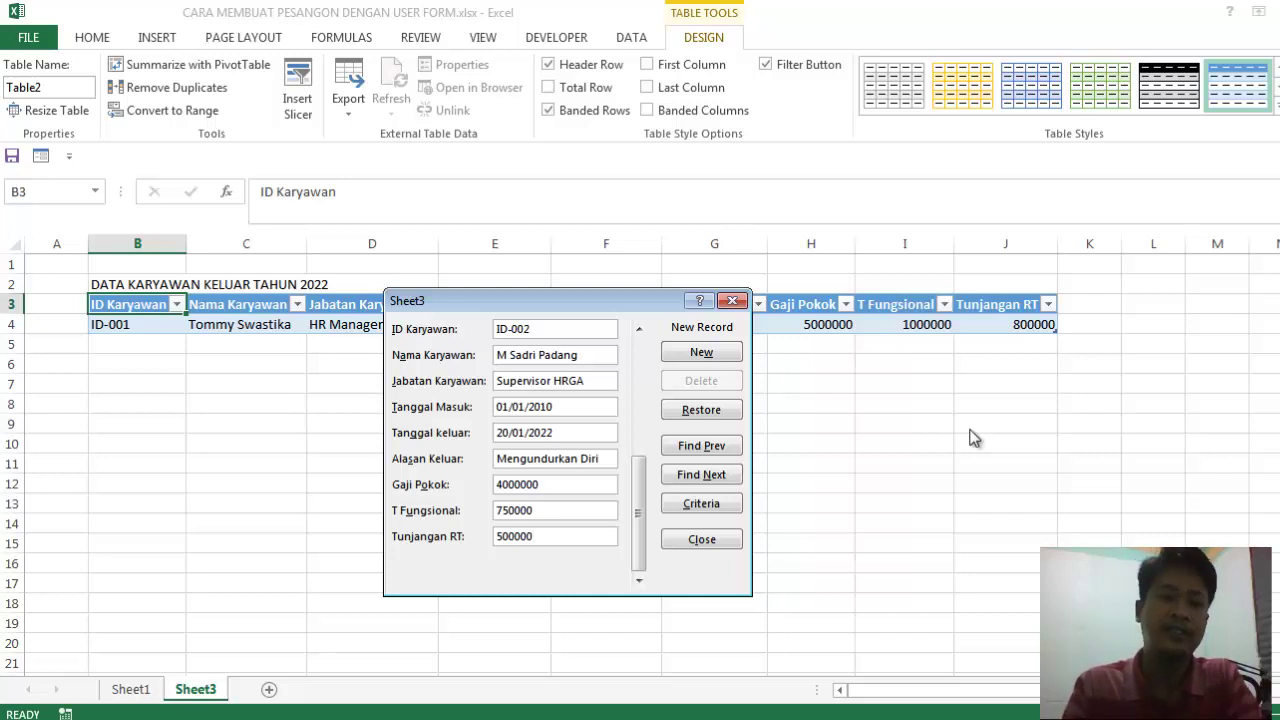
# Add the ID-002 record, then enter ID-003 with the employee's name and job title Purchasing.
pyautogui.press('Return')
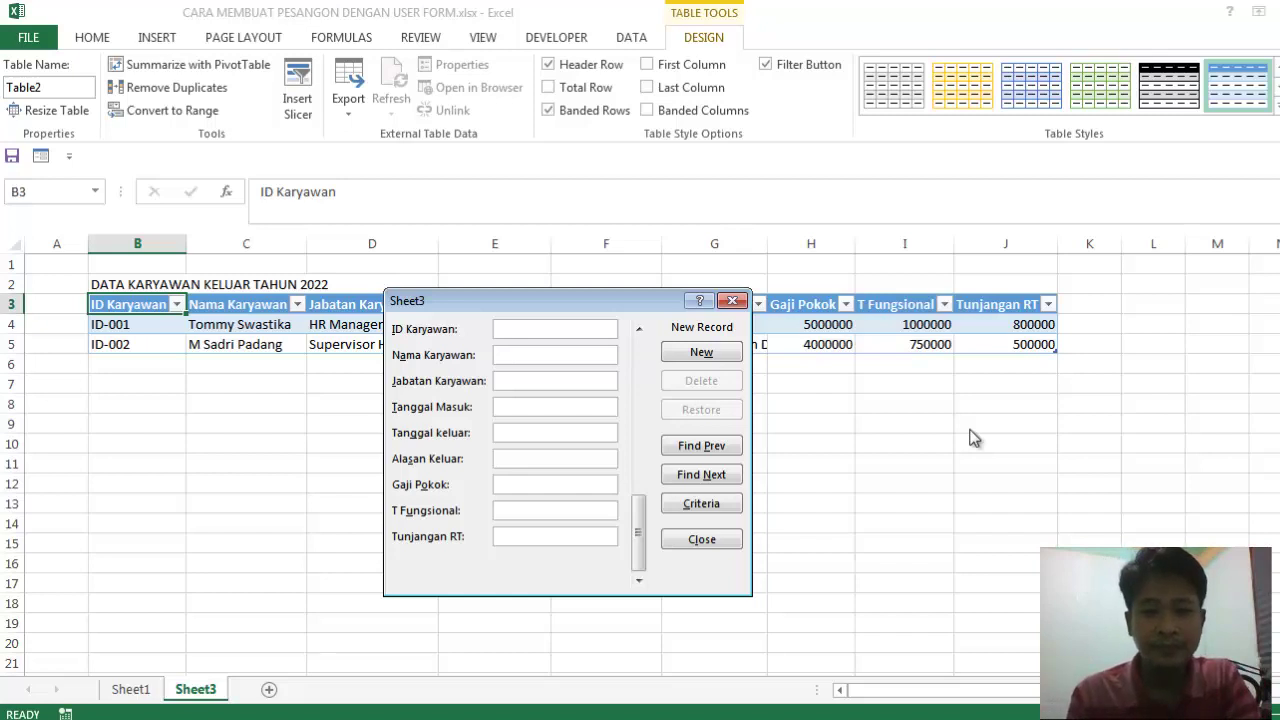
pyautogui.write('ID-0')
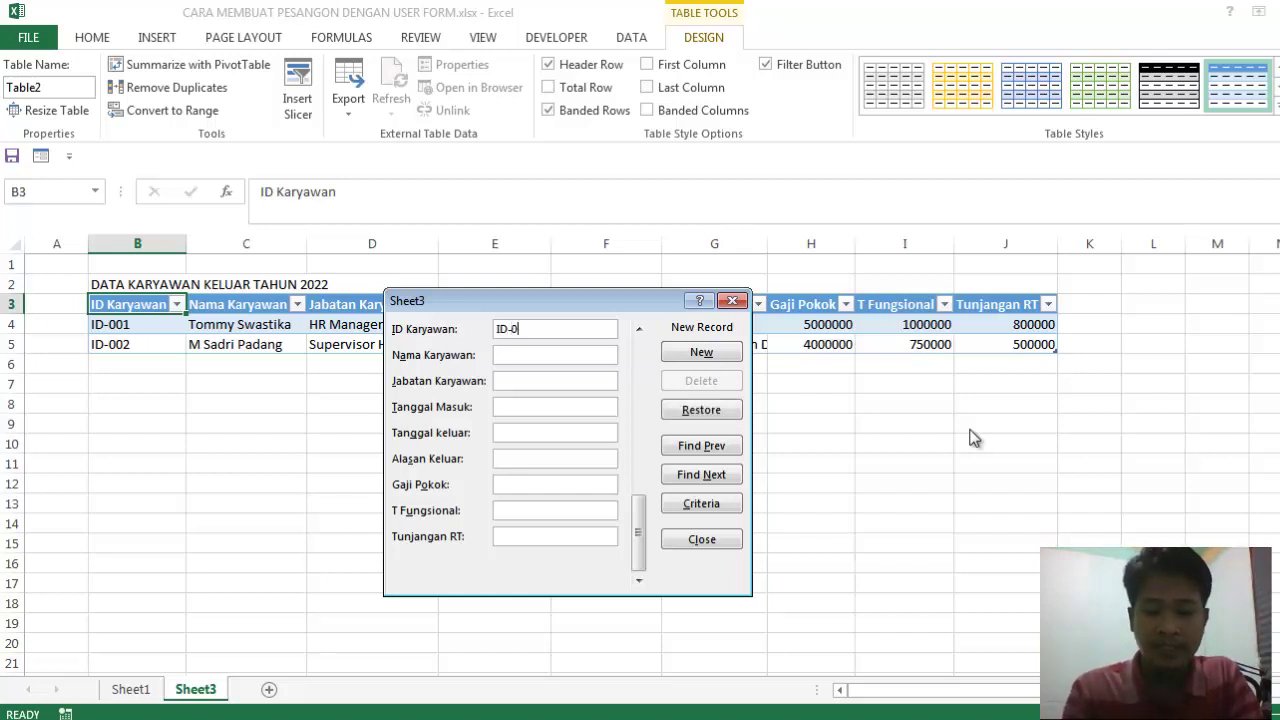
pyautogui.write('03')
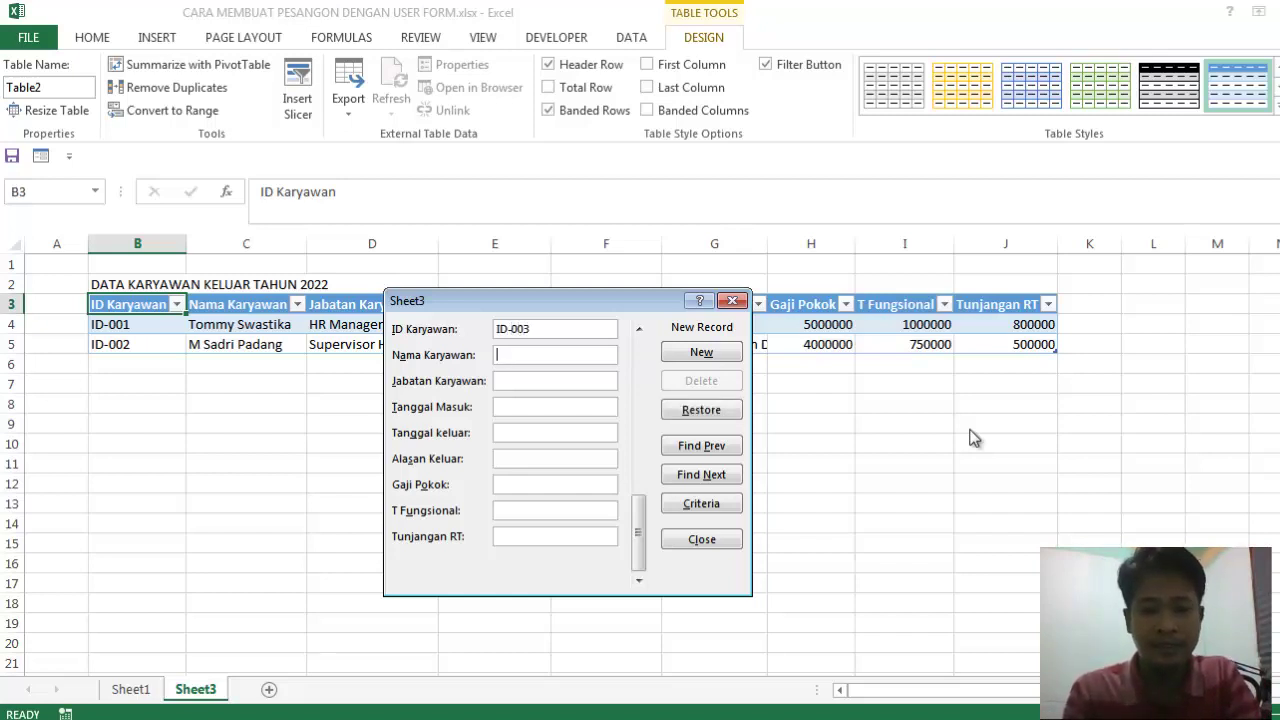
pyautogui.press('Tab')
pyautogui.write('Am')
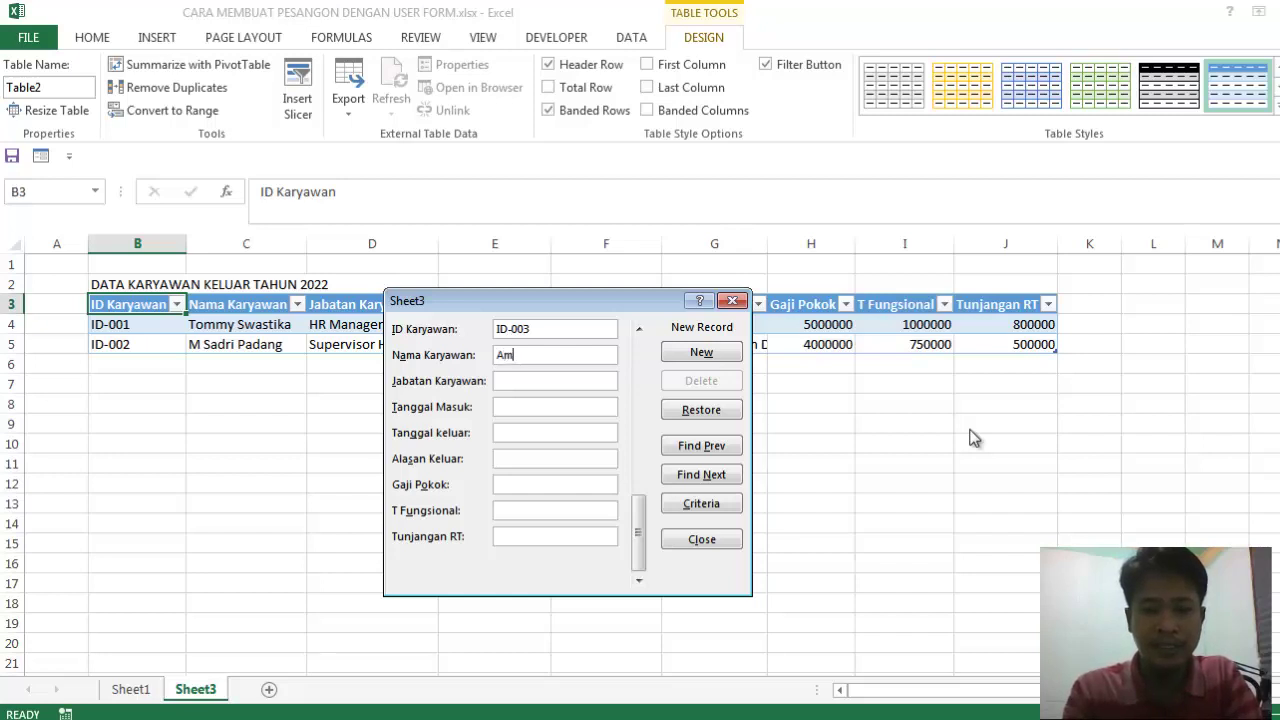
pyautogui.write('in Sun')
pyautogui.press('BackSpace')
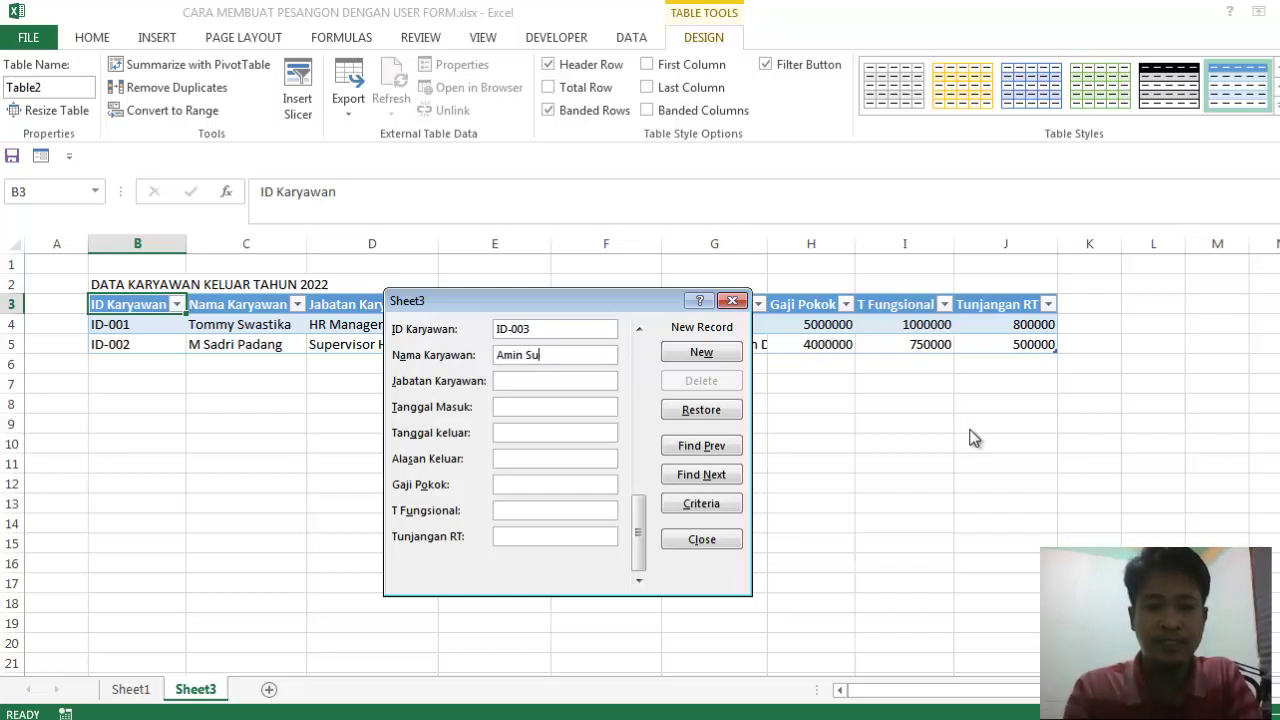
pyautogui.write('pangat')
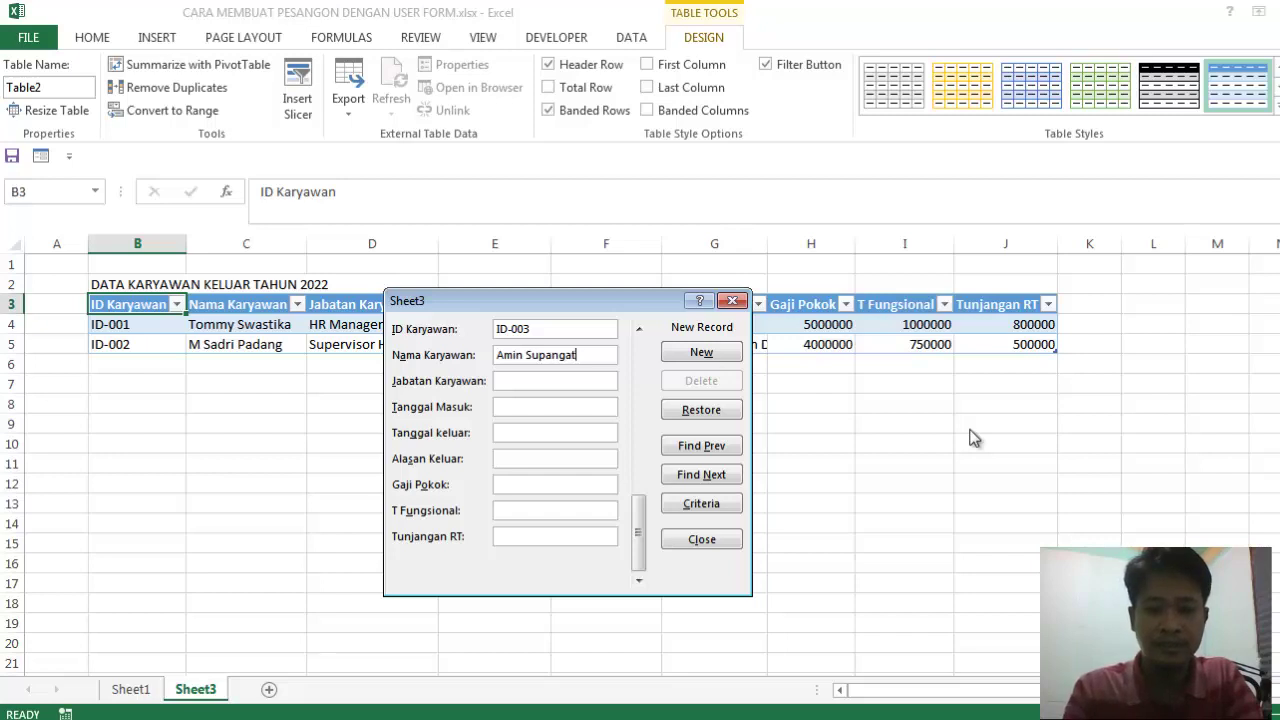
pyautogui.press('Tab')
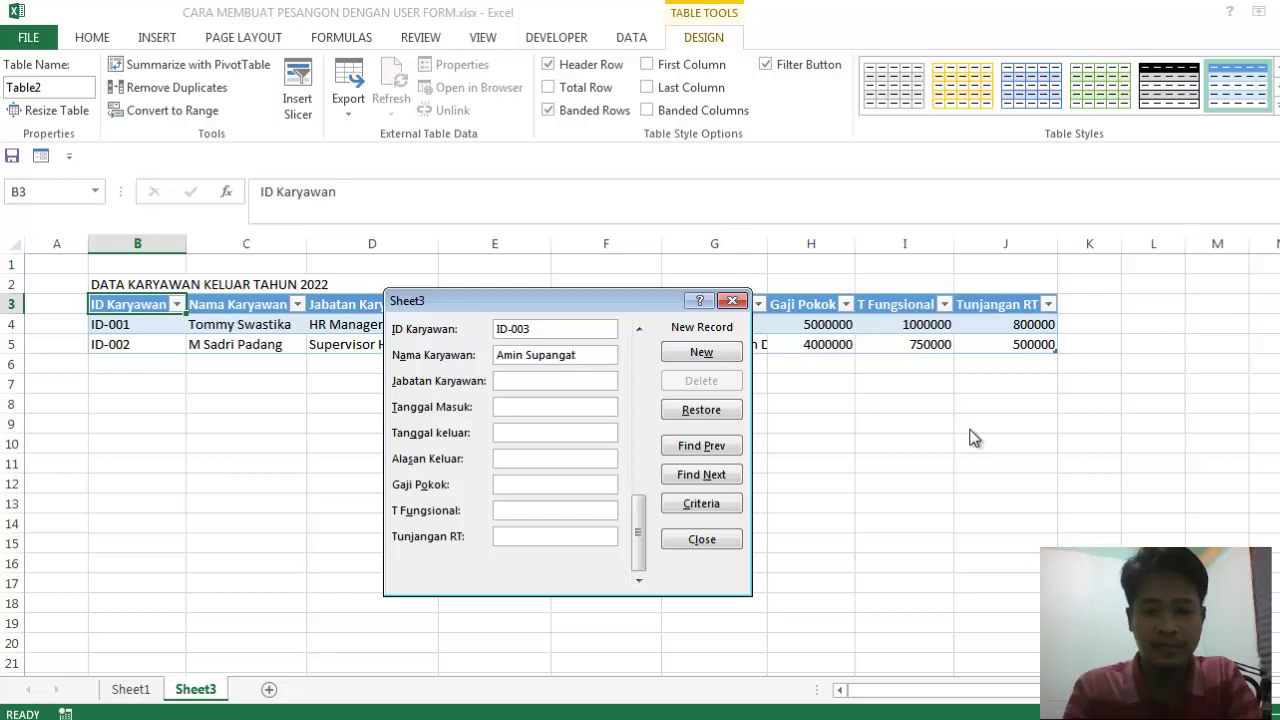
pyautogui.write('Purcha')
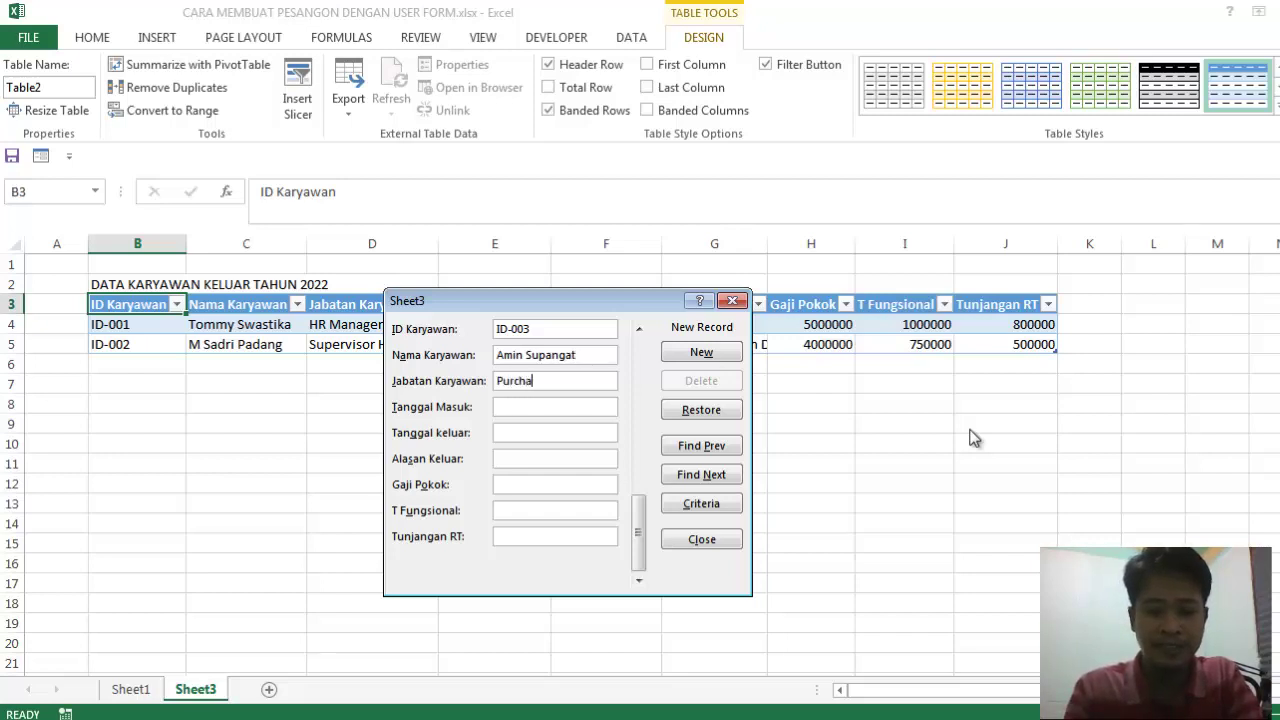
pyautogui.write('sing')
pyautogui.press('Tab')
pyautogui.write('01')
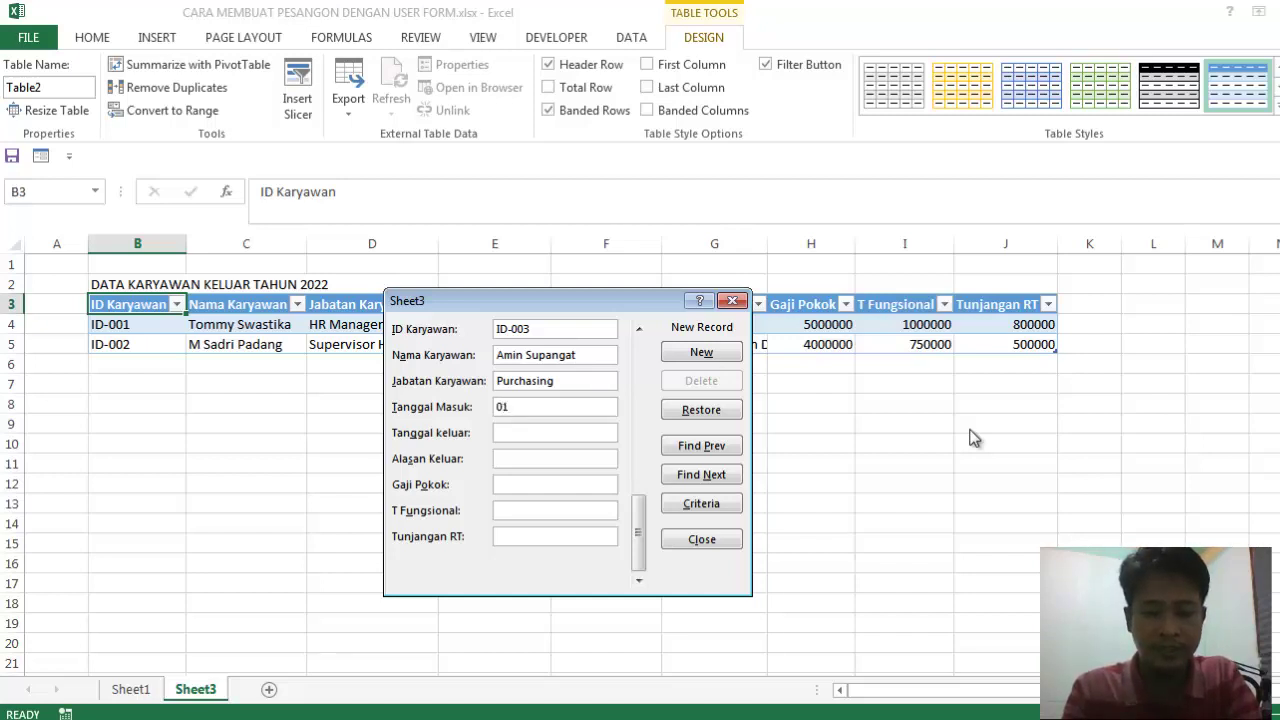
# Fill ID-003's dates 01/06/2006–20/01/2022, reason Mengundurkan Diri, and amounts 4000000, 750000, 500000.
pyautogui.write('/0')
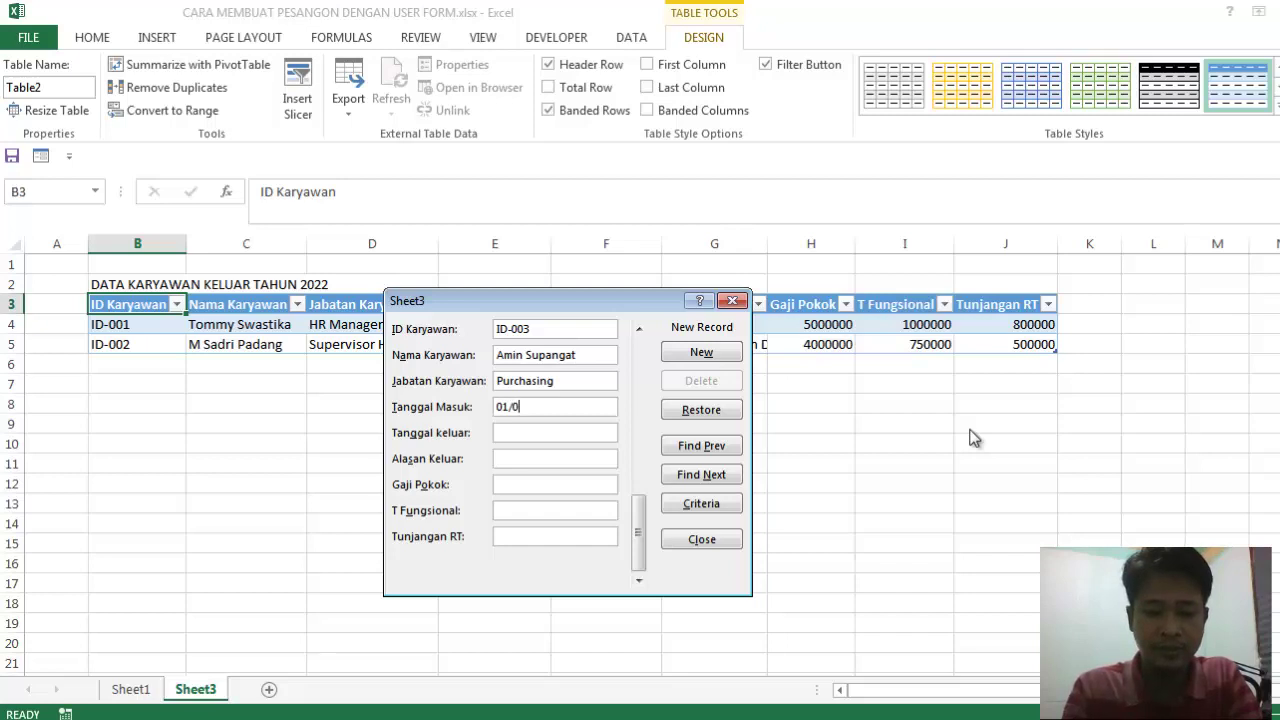
pyautogui.write('6/')
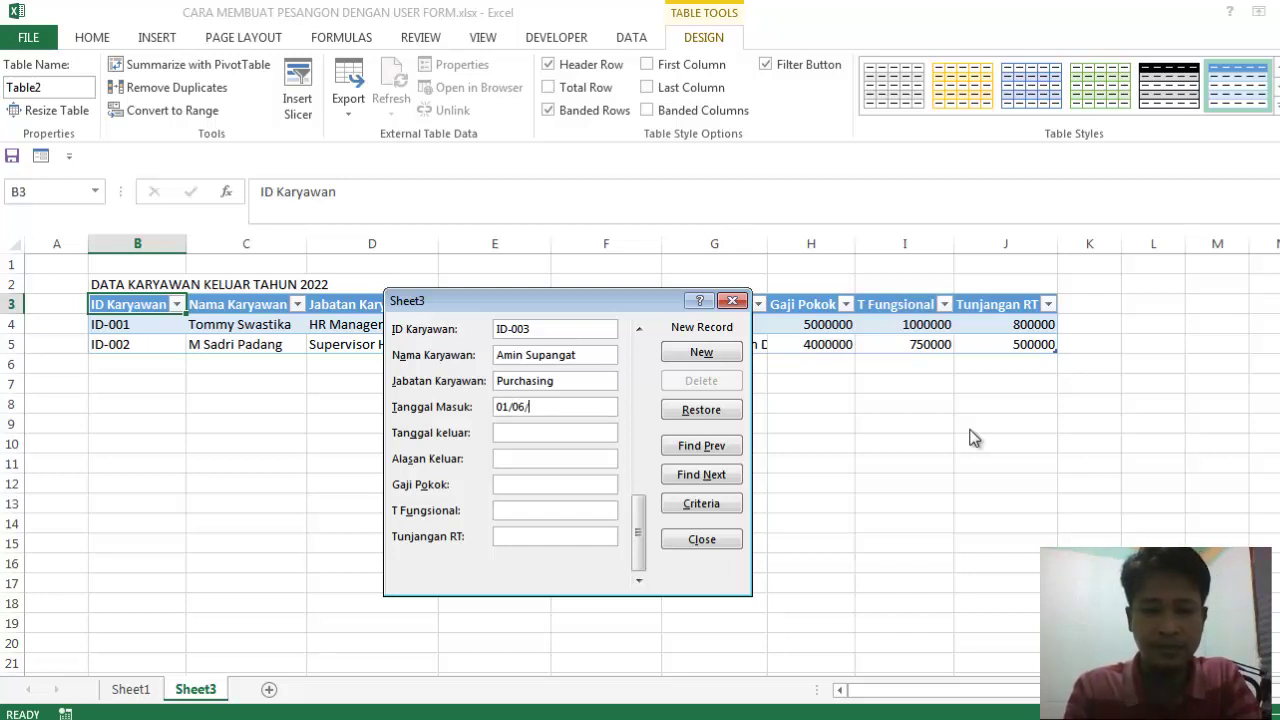
pyautogui.write('2006')
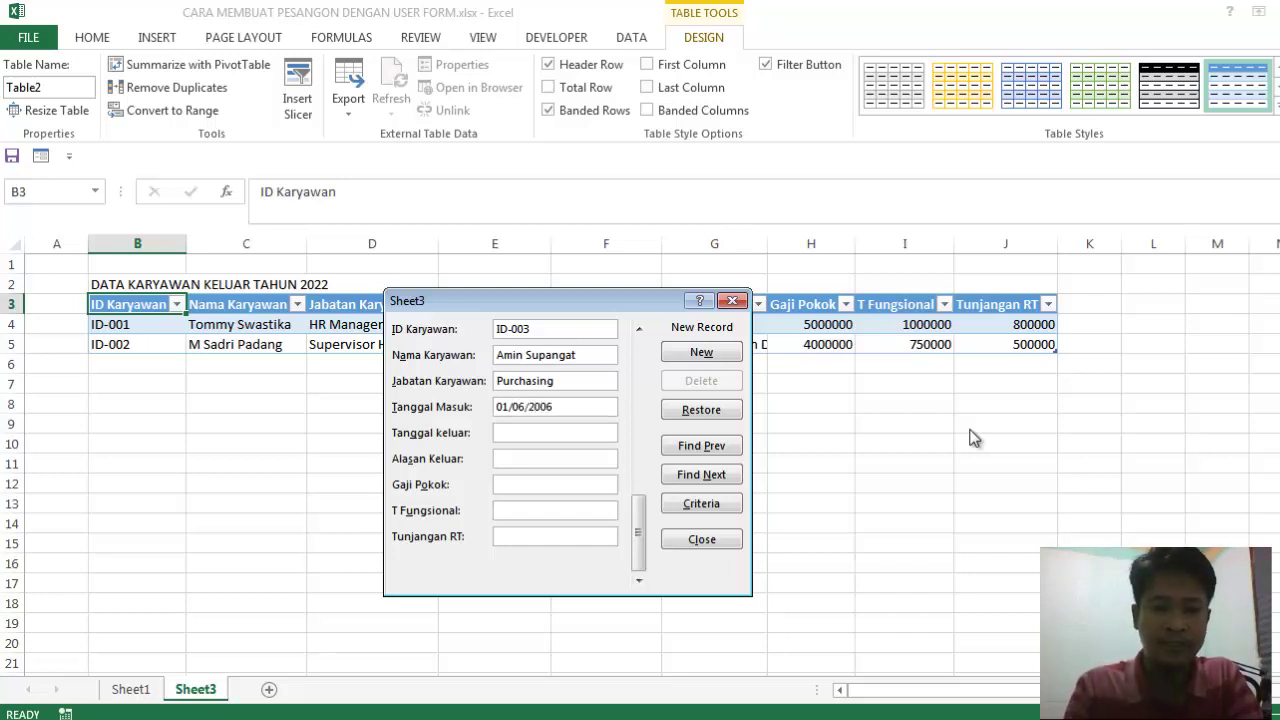
pyautogui.press('Tab')
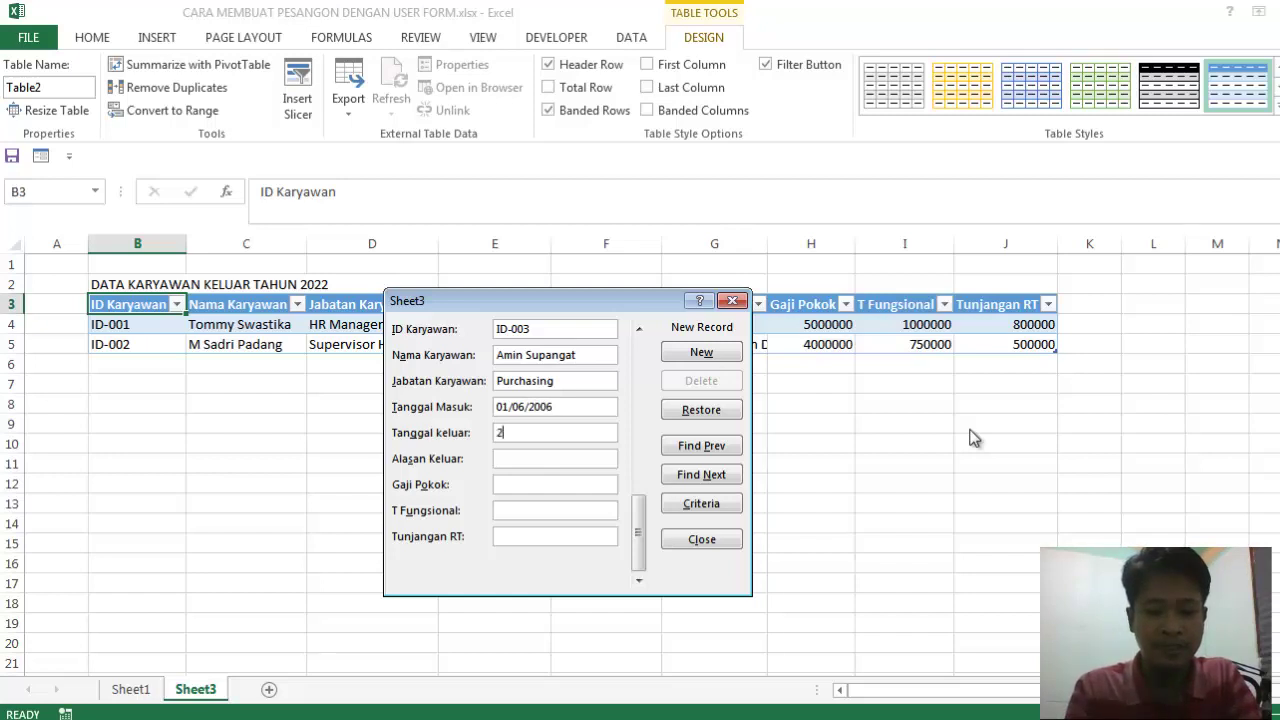
pyautogui.write('0/01/2')
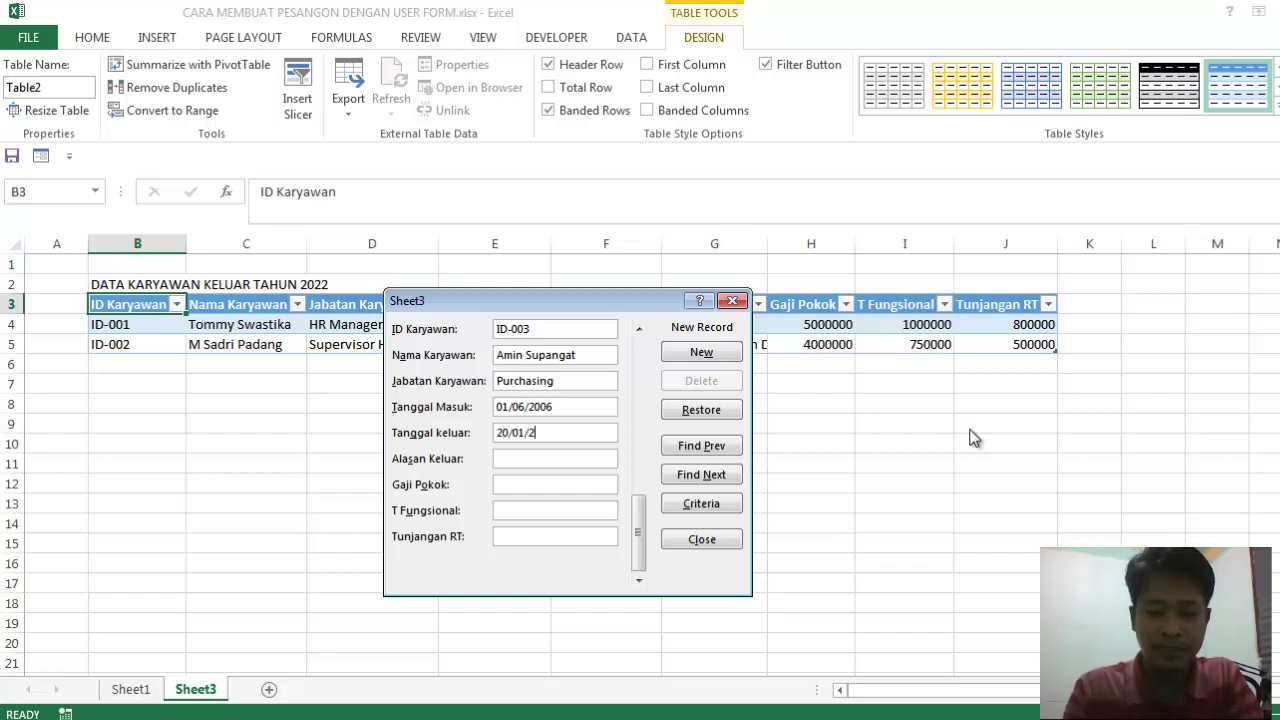
pyautogui.write('022')
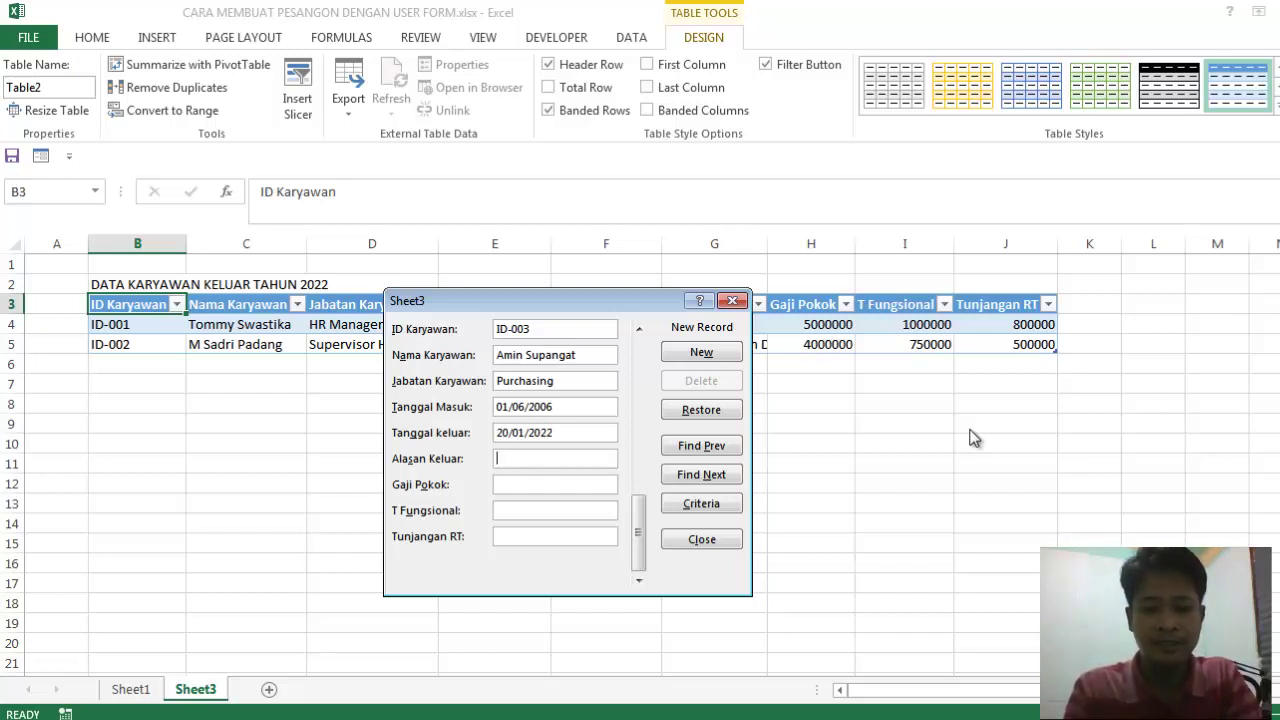
pyautogui.write('M')
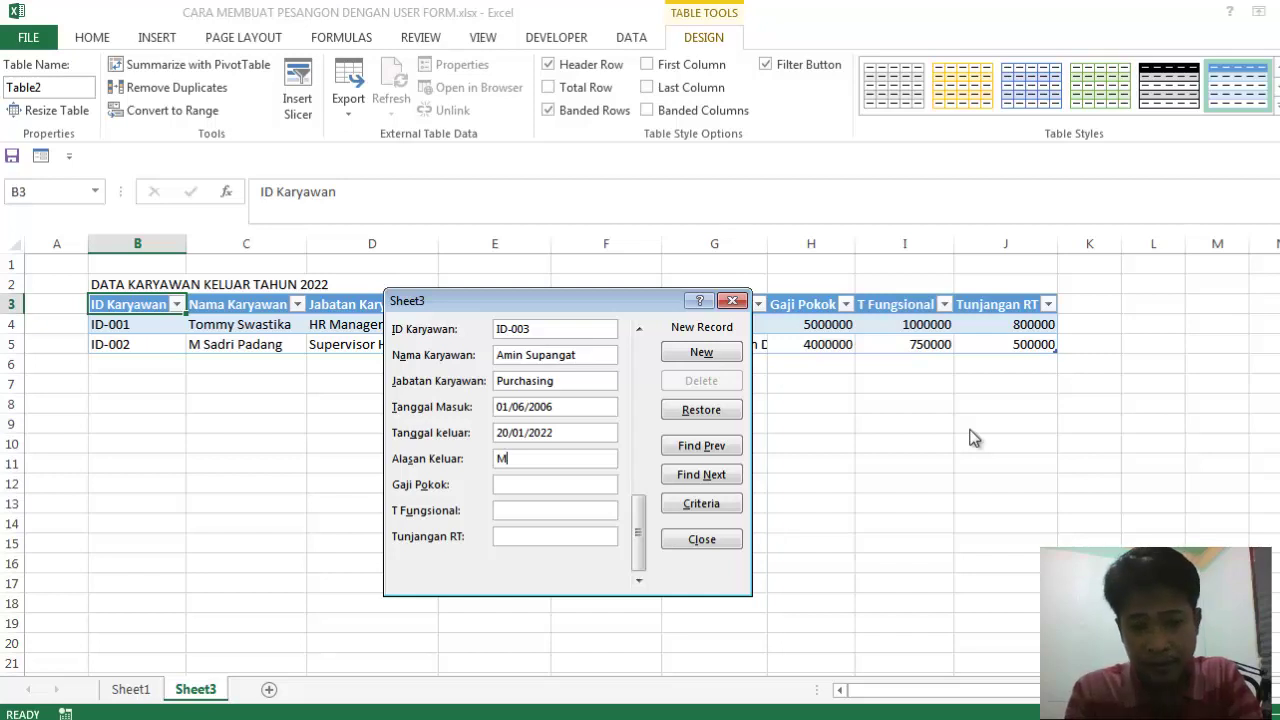
pyautogui.write('en')
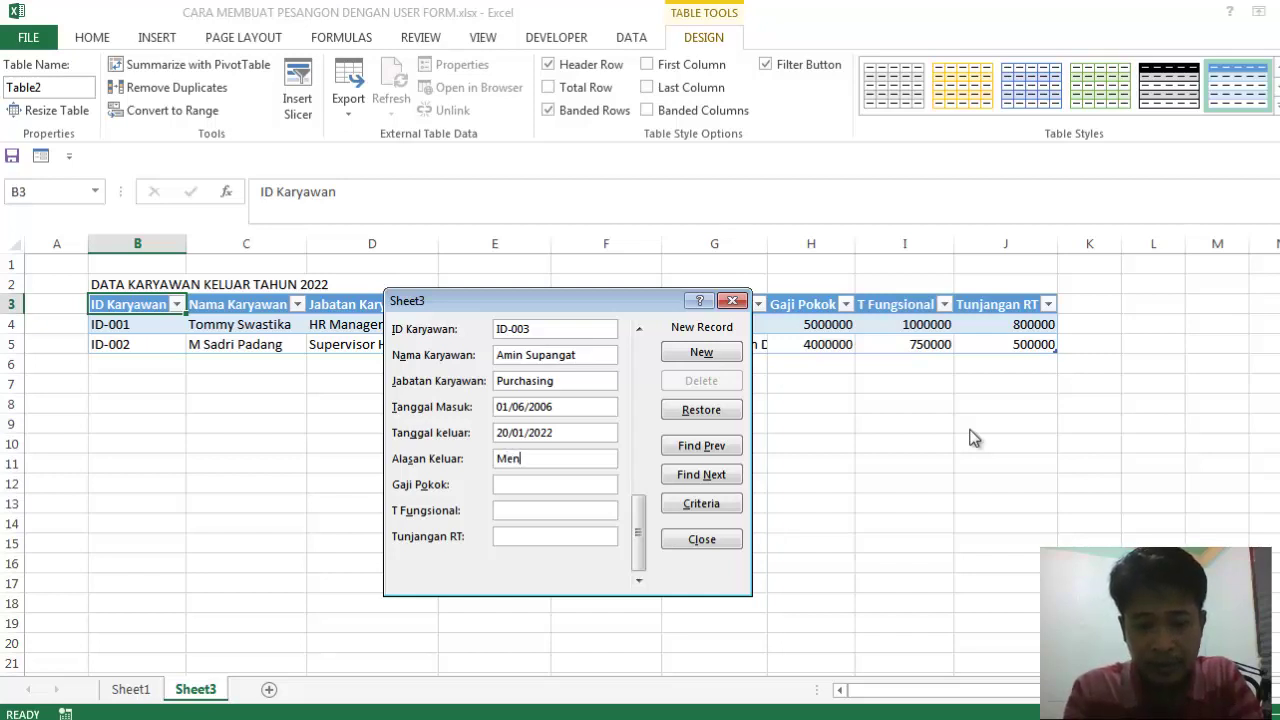
pyautogui.write('gund')
pyautogui.press('BackSpace')
pyautogui.press('BackSpace')
pyautogui.write('ndu')
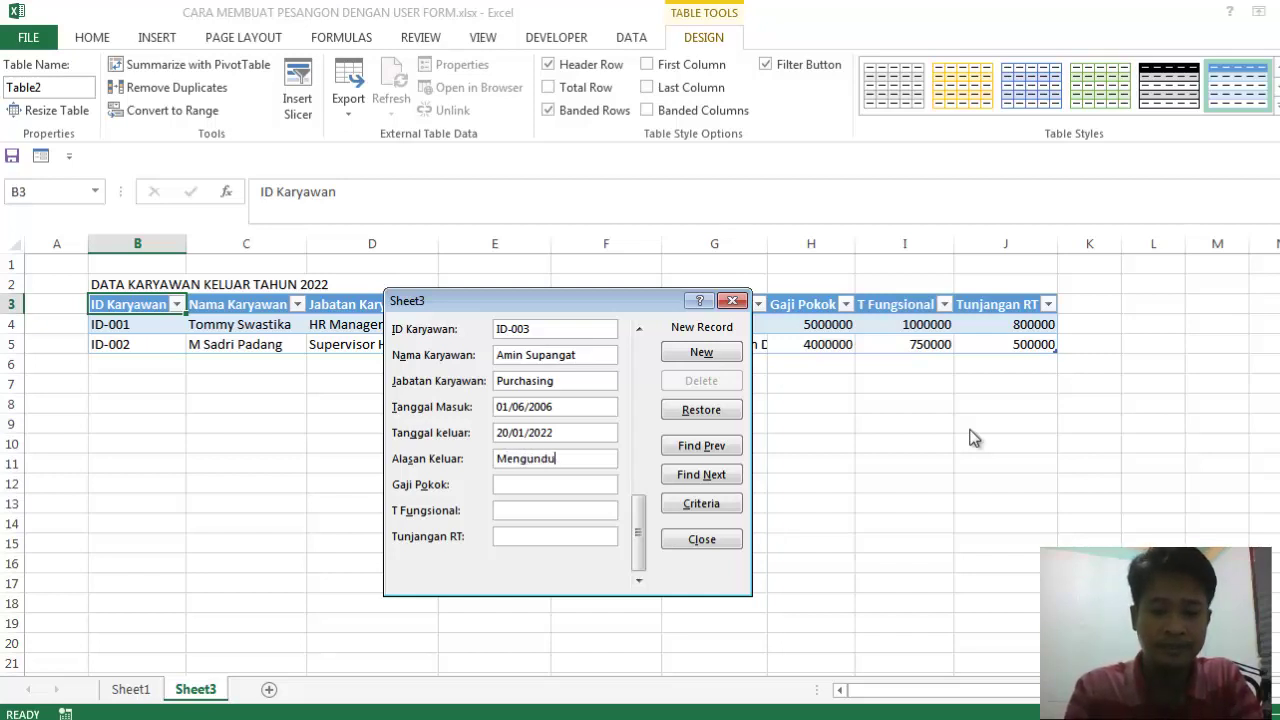
pyautogui.write('rkan Diri')
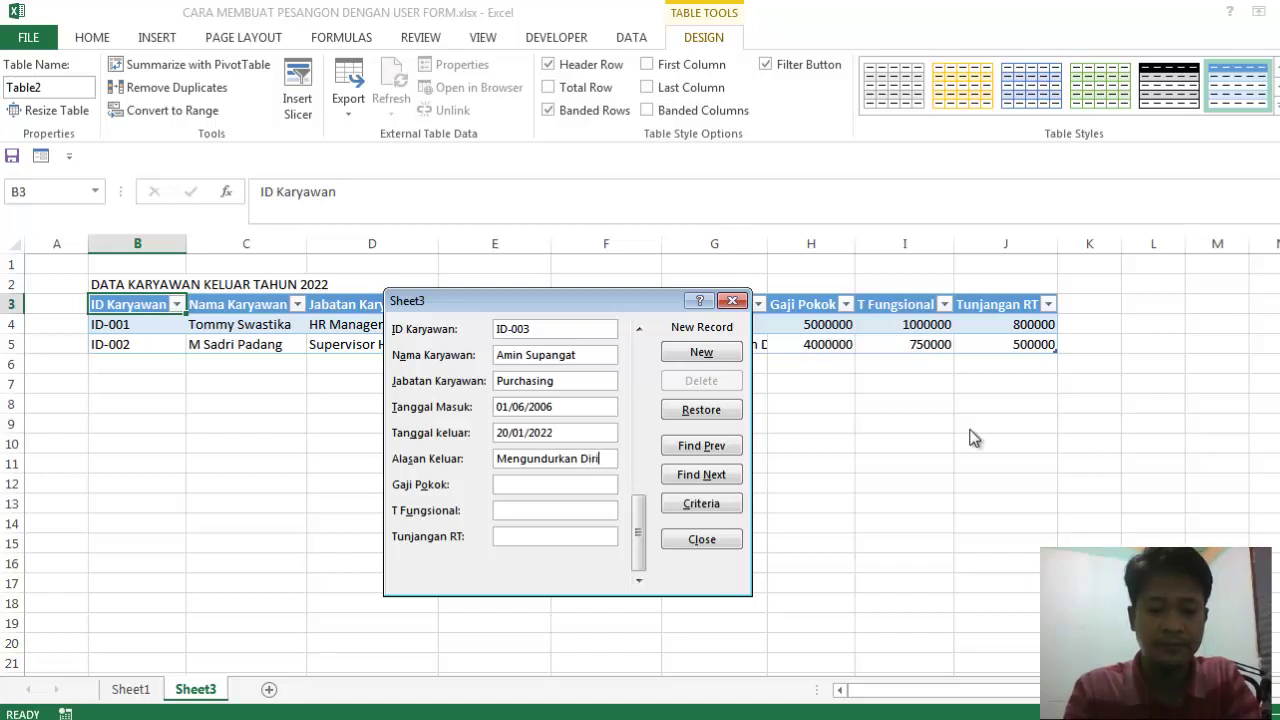
pyautogui.press('Tab')
pyautogui.write('4')
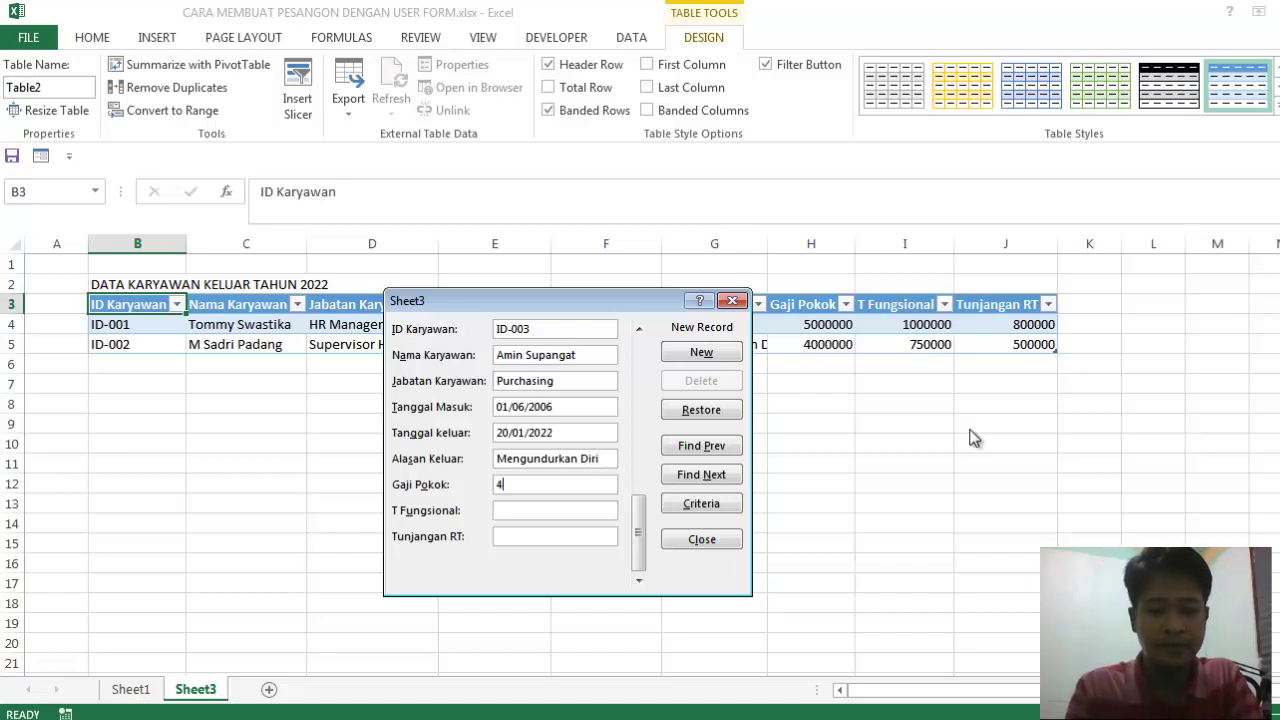
pyautogui.write('000000')
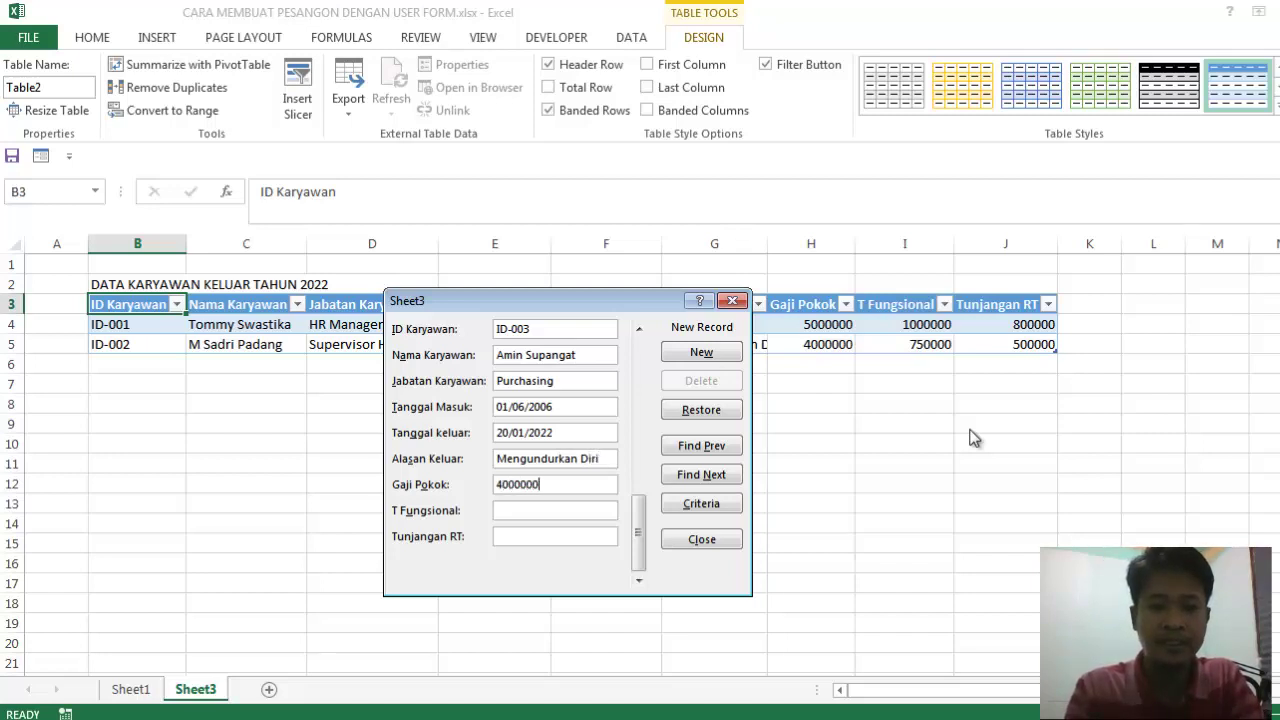
pyautogui.write('750')
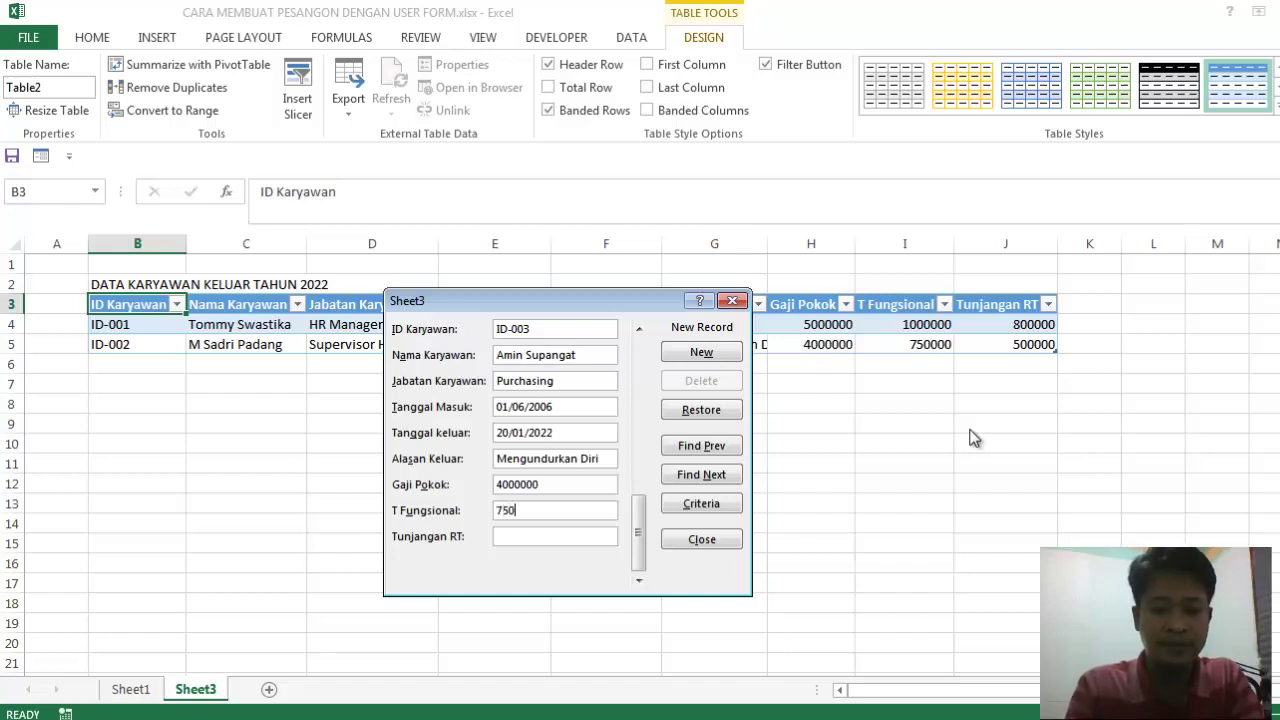
pyautogui.write('000')
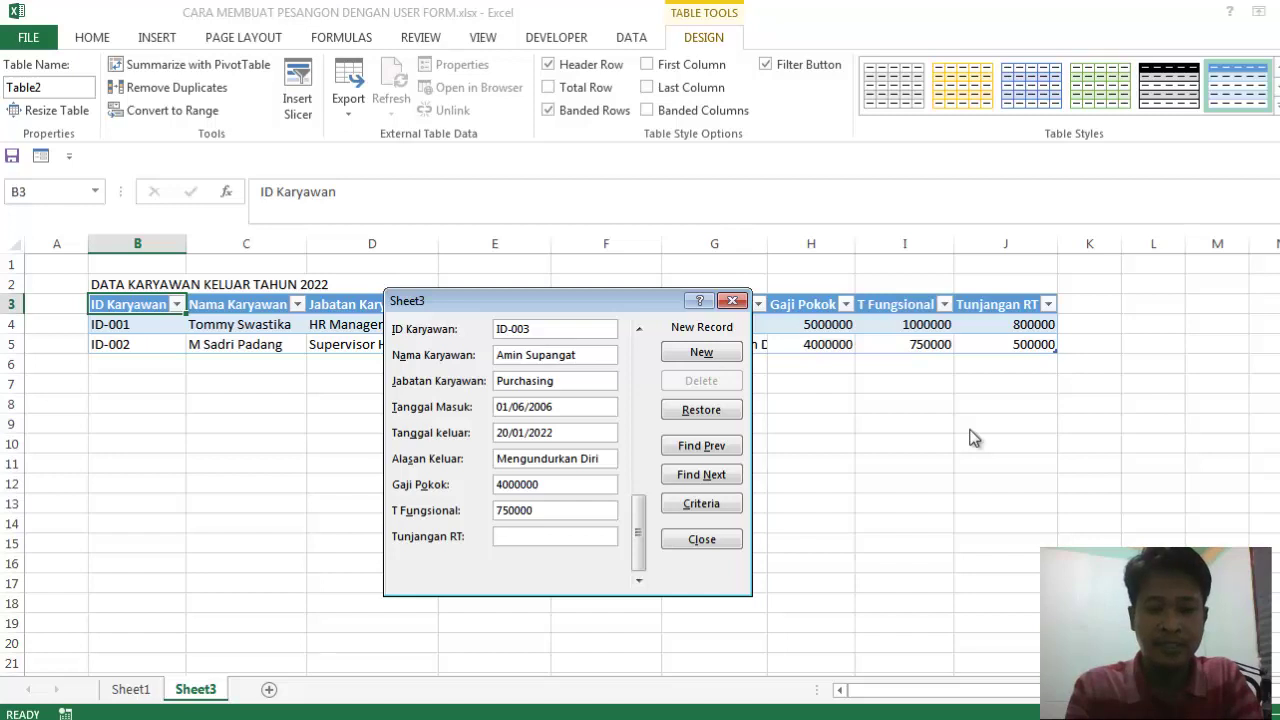
pyautogui.write('500')
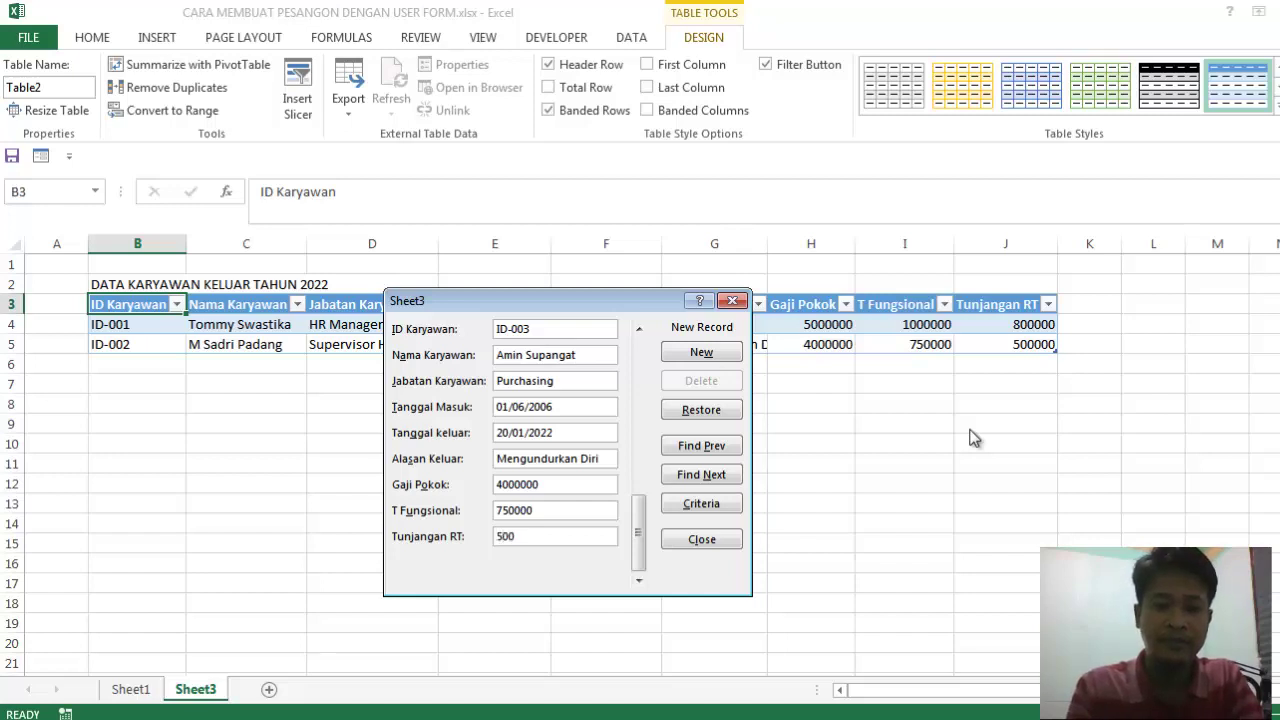
pyautogui.write('000')
# Save the ID-003 record and start ID-004 with the employee's name, Supervisor Finance, start 01/02/2002.
pyautogui.press('Return')
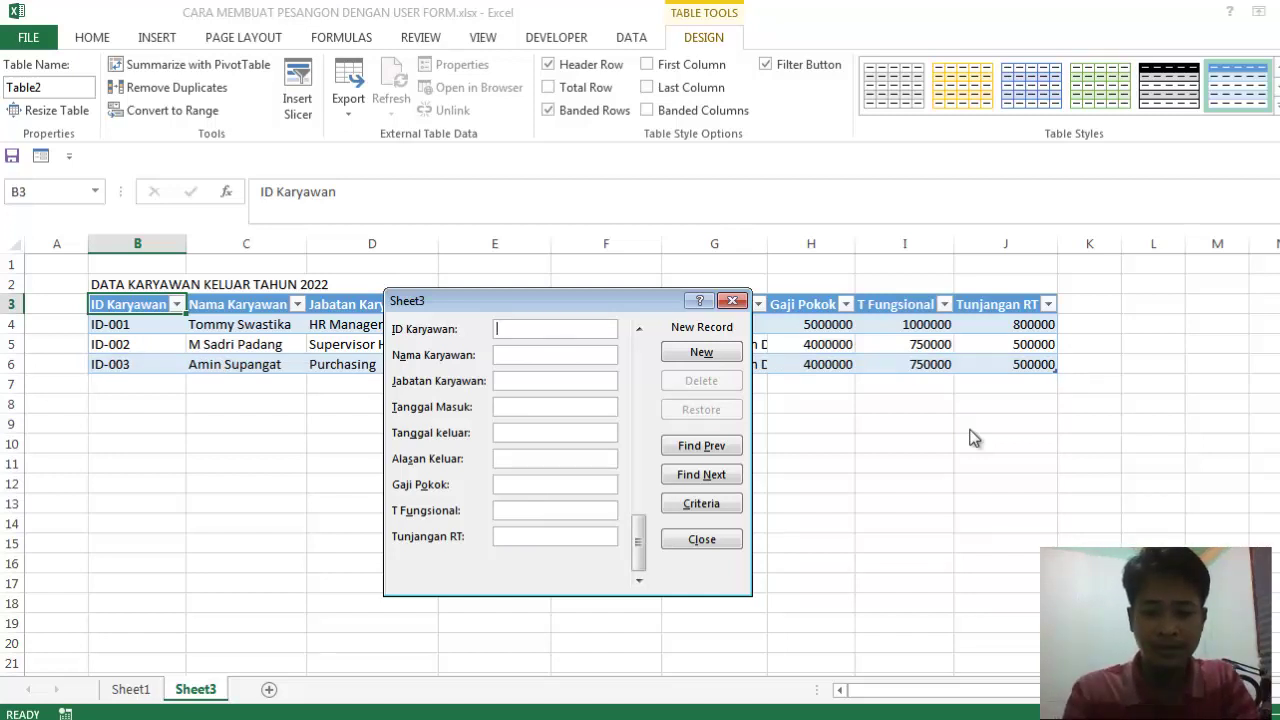
pyautogui.write('ID')
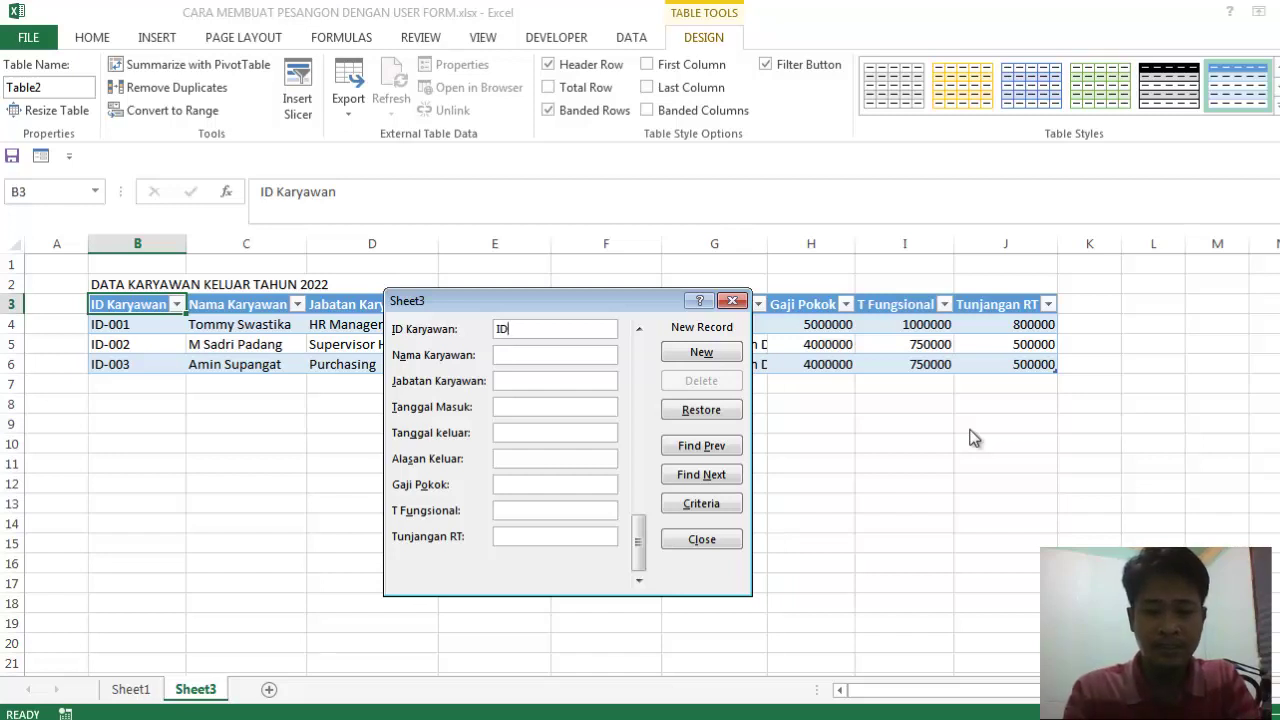
pyautogui.write('-004')
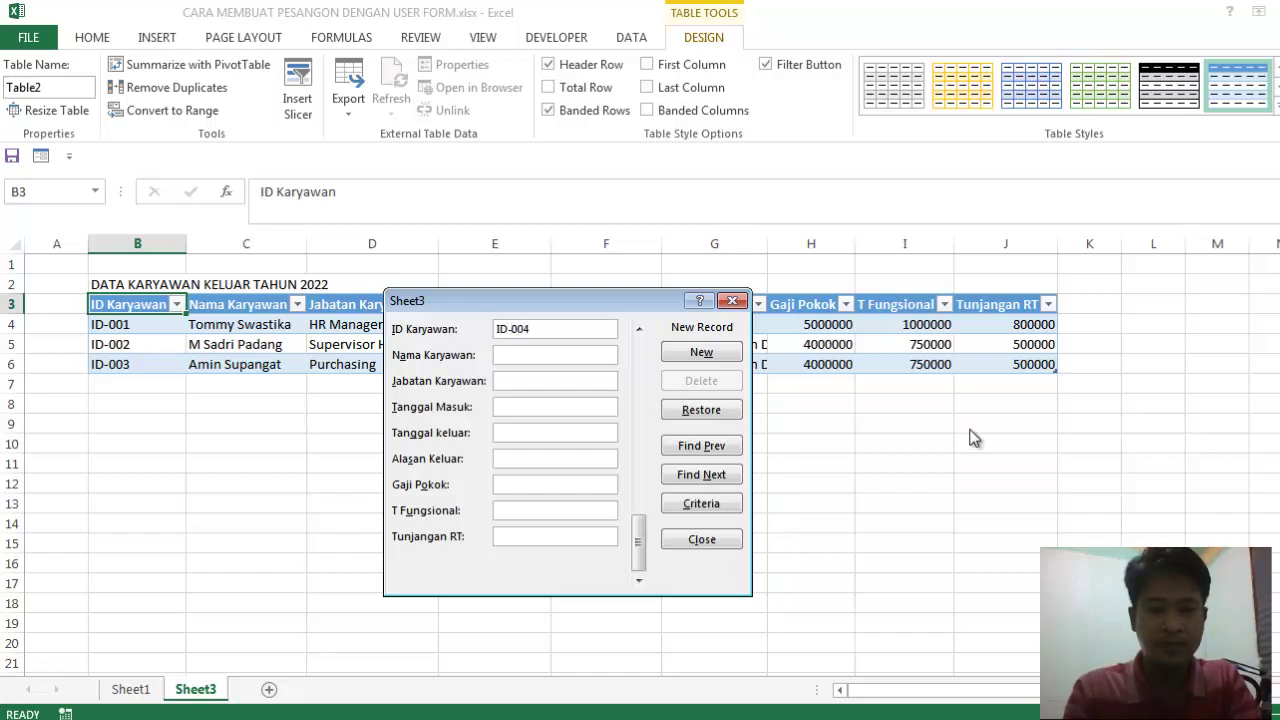
pyautogui.press('Tab')
pyautogui.write('Nuryan')
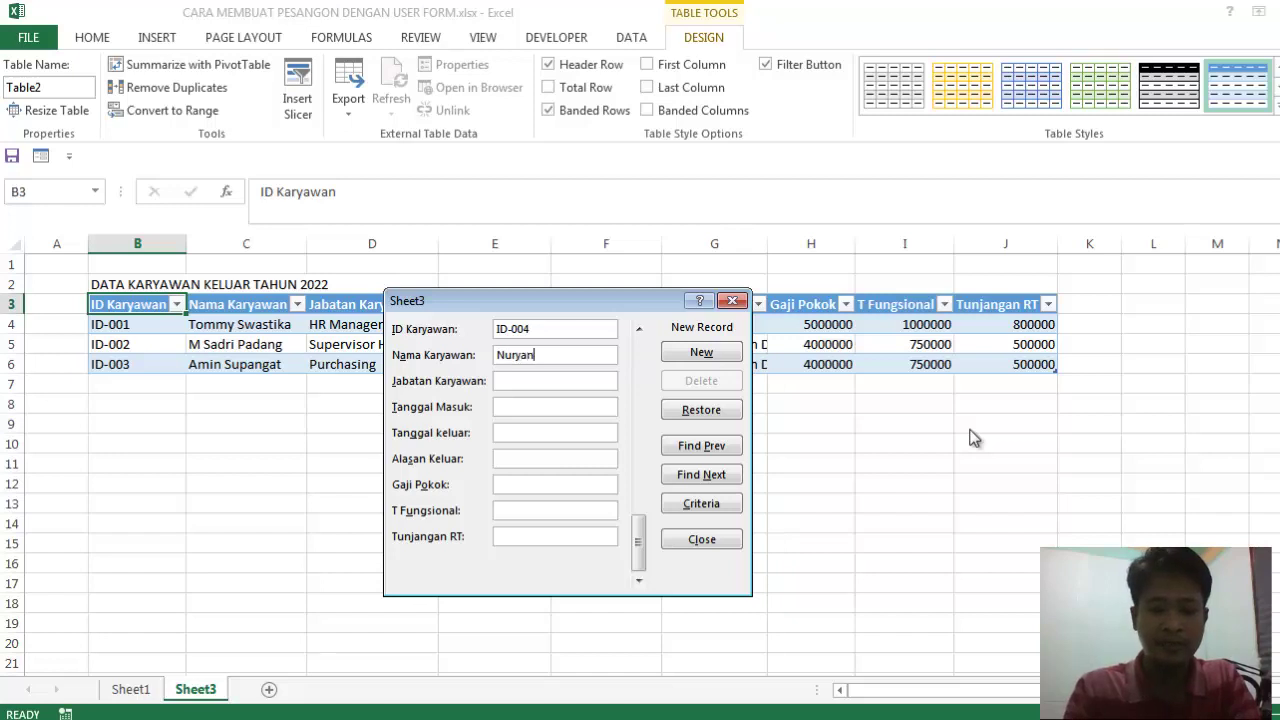
pyautogui.write('to')
pyautogui.press('Tab')
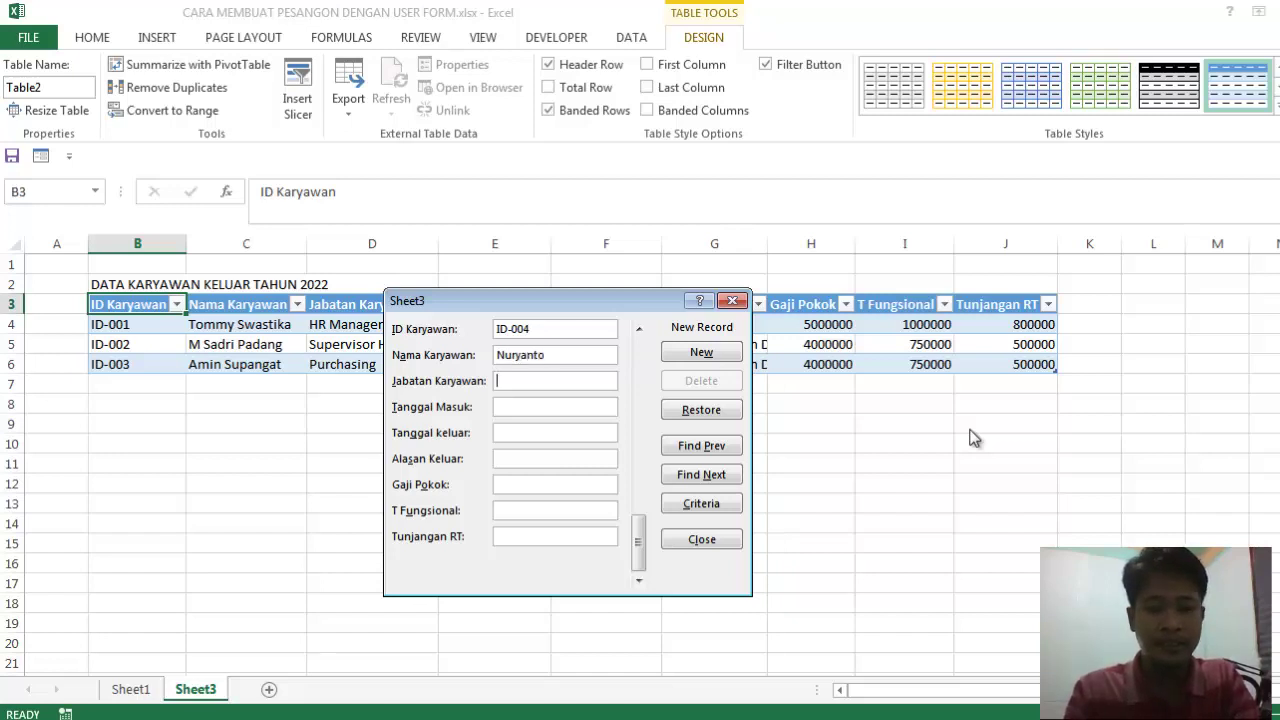
pyautogui.write('Supervis')
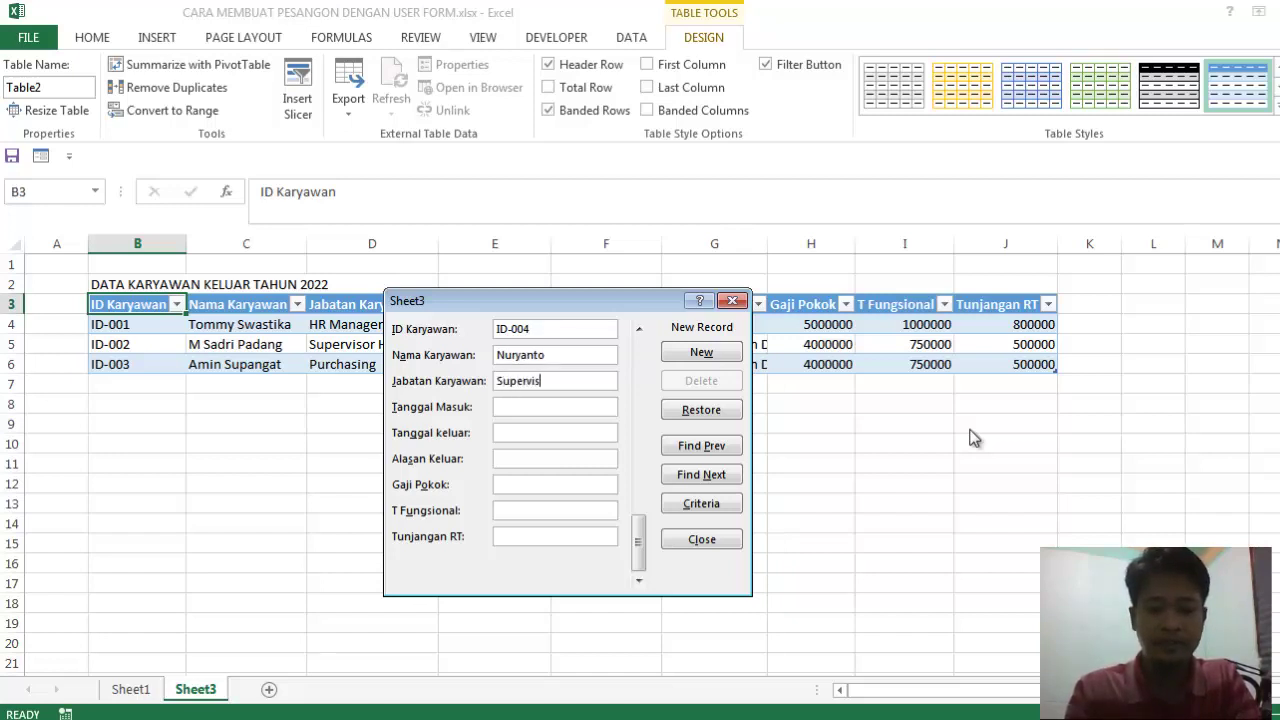
pyautogui.write('or ')
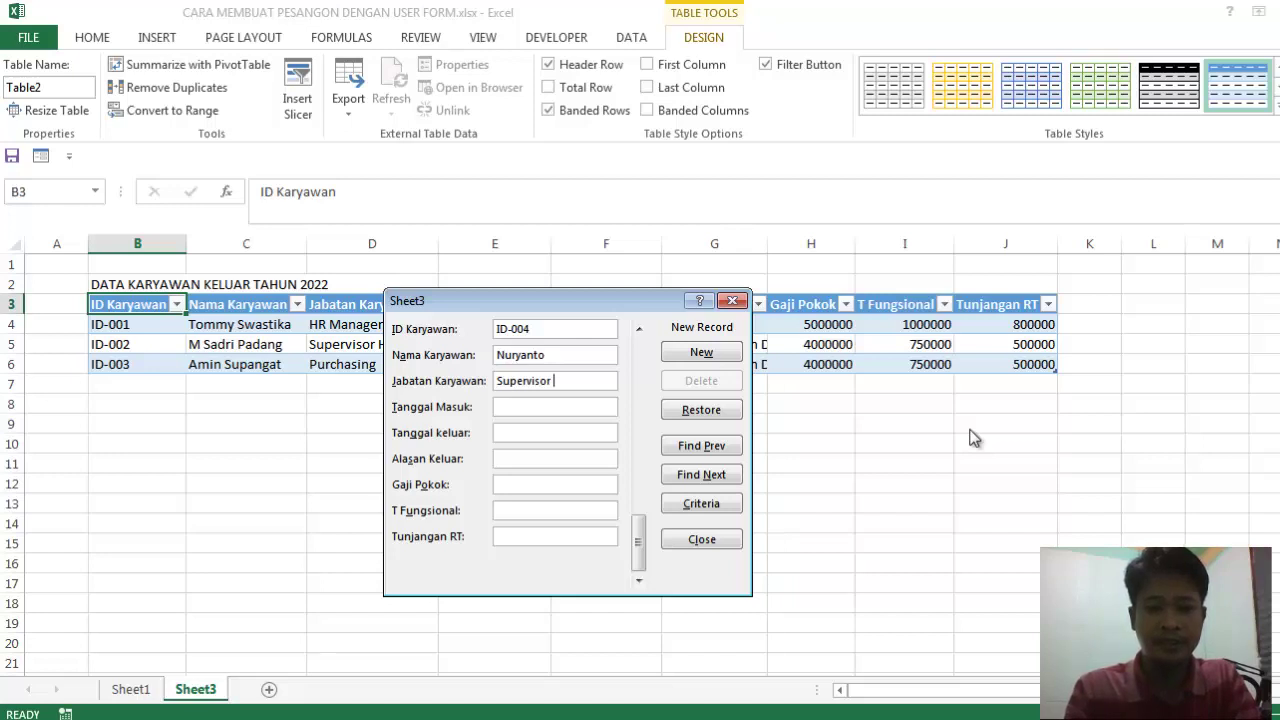
pyautogui.write('Fina')
pyautogui.write('nce')
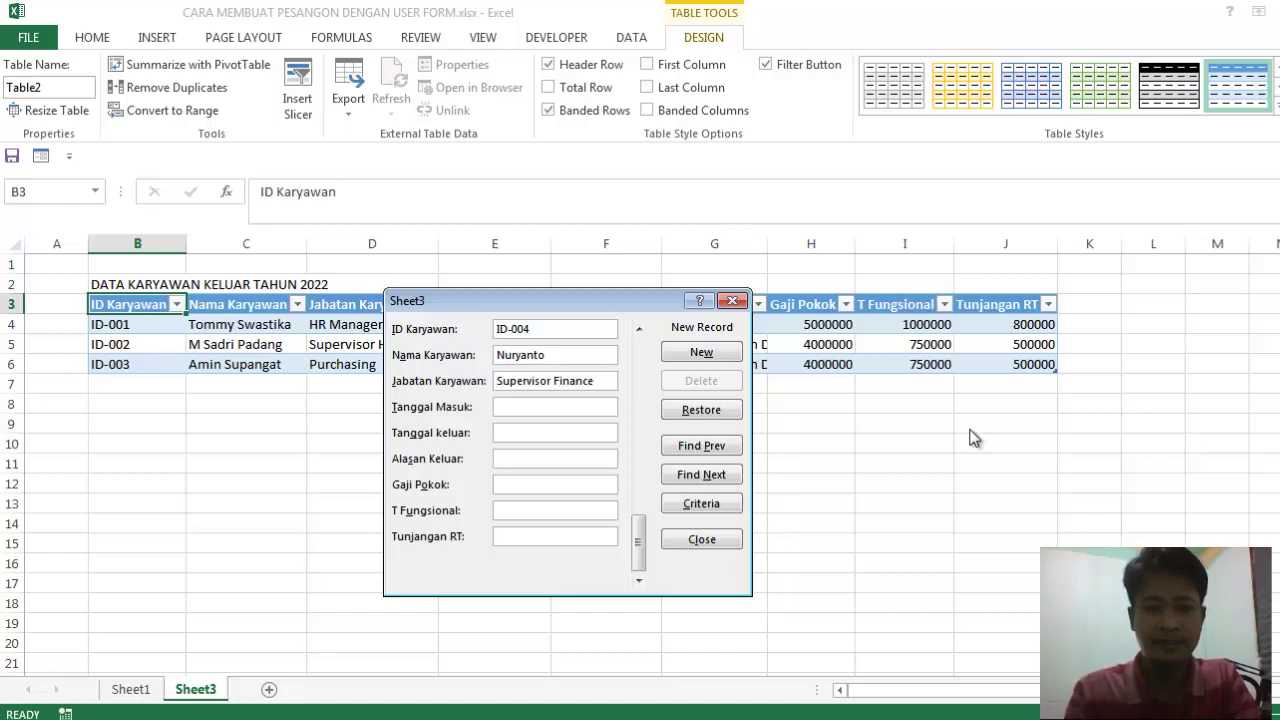
pyautogui.press('Tab')
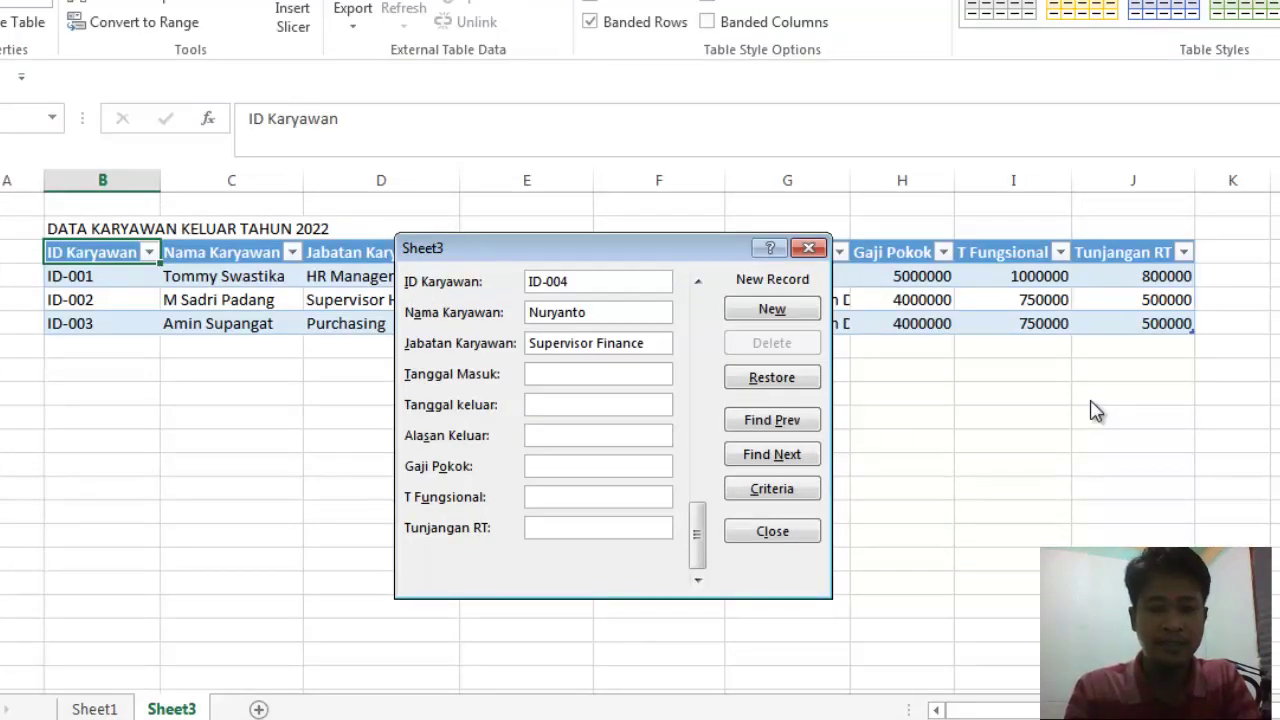
pyautogui.write('01/02/2')
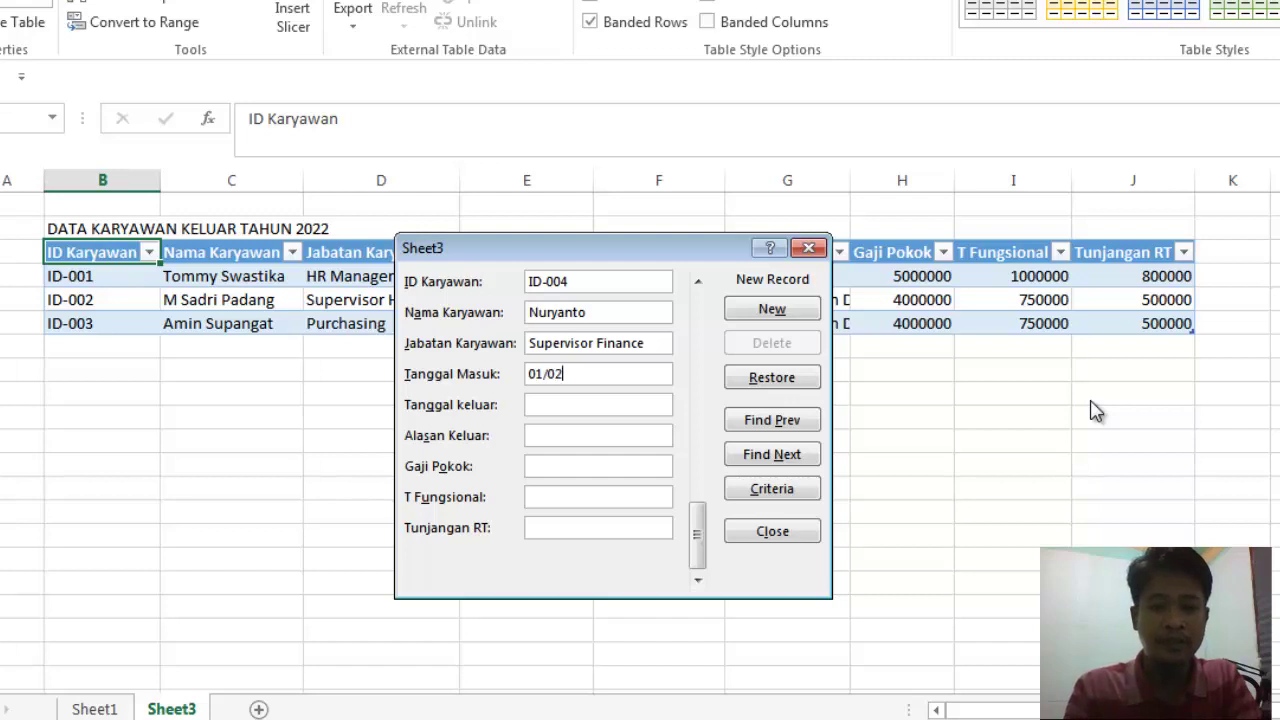
pyautogui.write('002')
# Enter ID-004's January 2022 leaving date, reason Pensiun, and the base salary.
pyautogui.press('Tab')
pyautogui.write('31/')
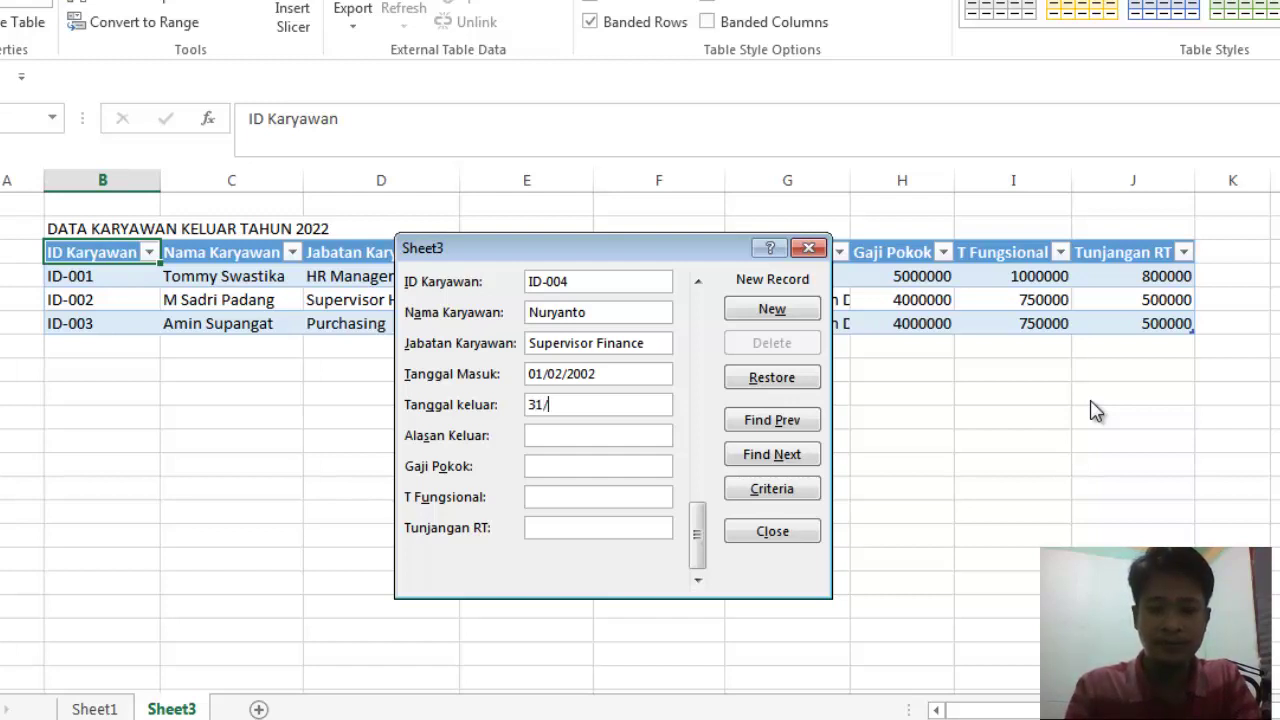
pyautogui.write('01/2022')
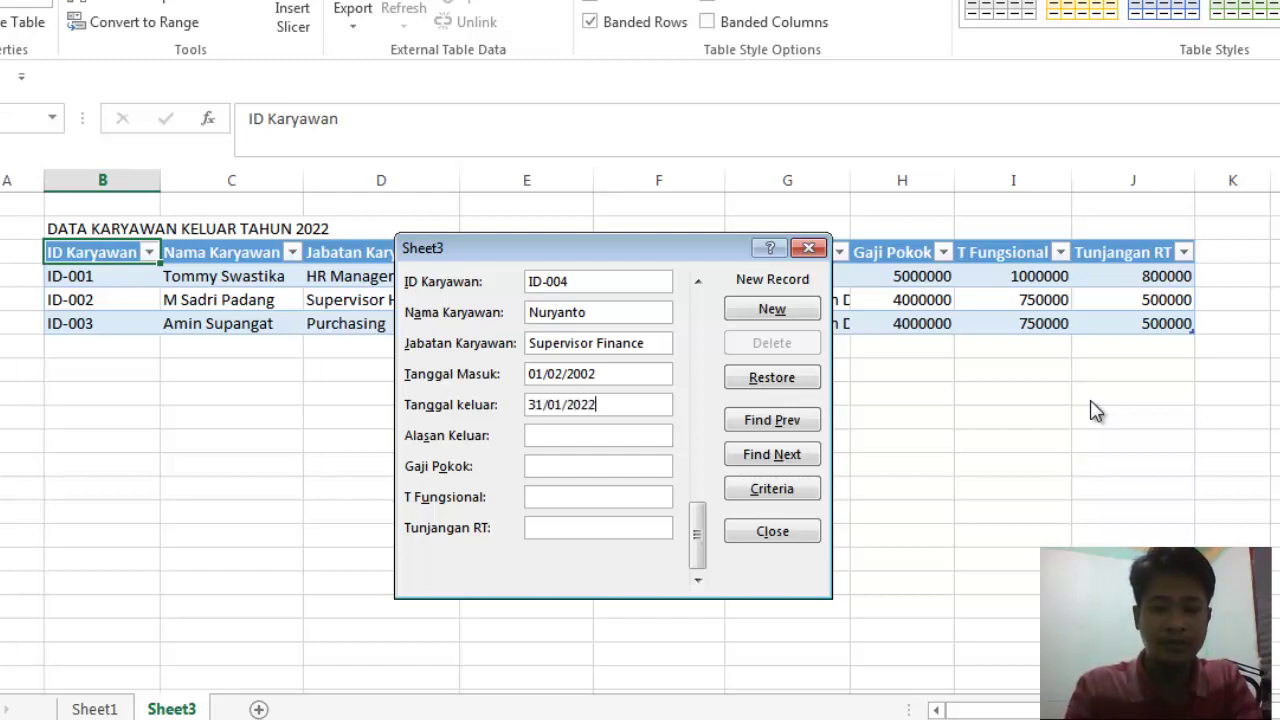
pyautogui.press('Tab')
pyautogui.write('Pe')
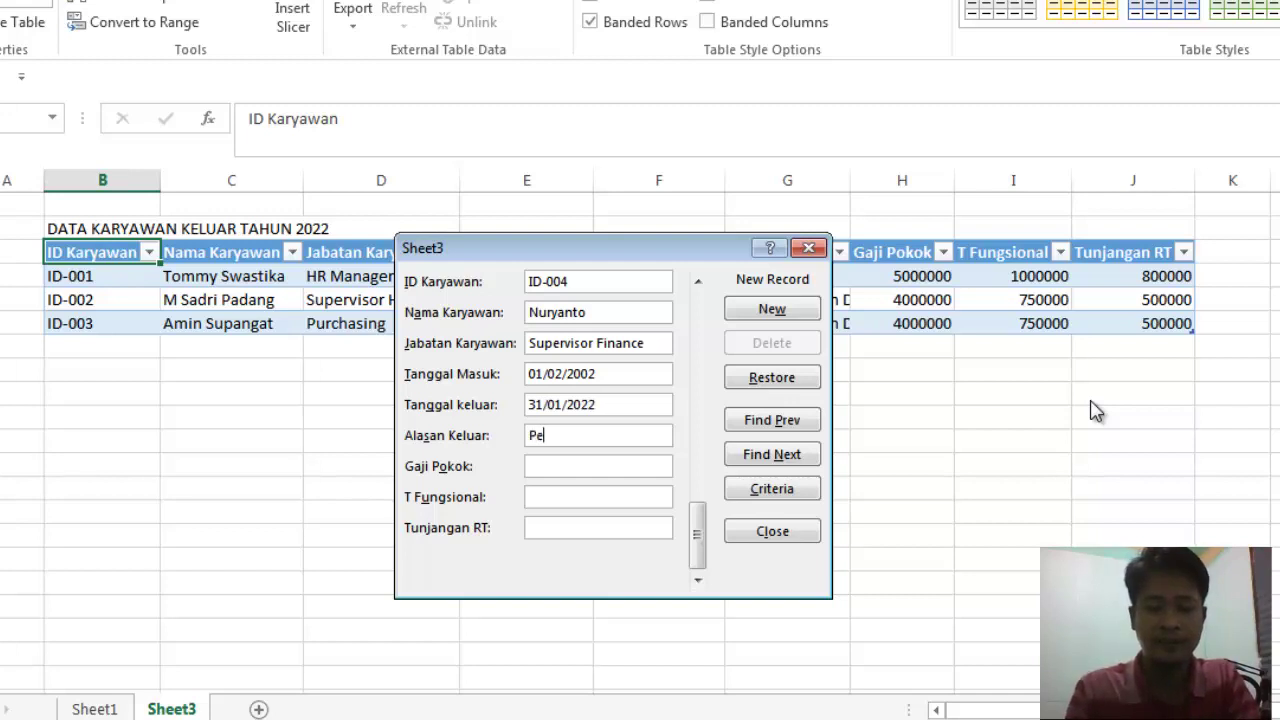
pyautogui.write('nsiun')
pyautogui.press('Tab')
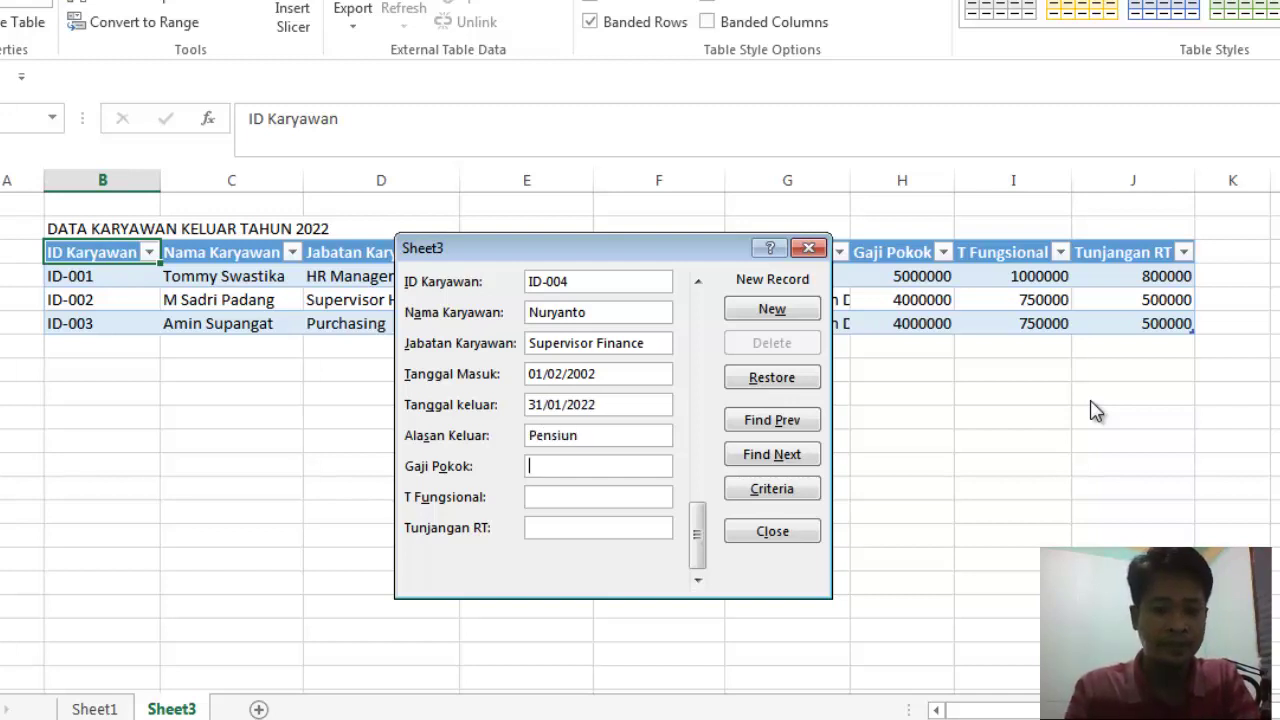
pyautogui.write('6000')
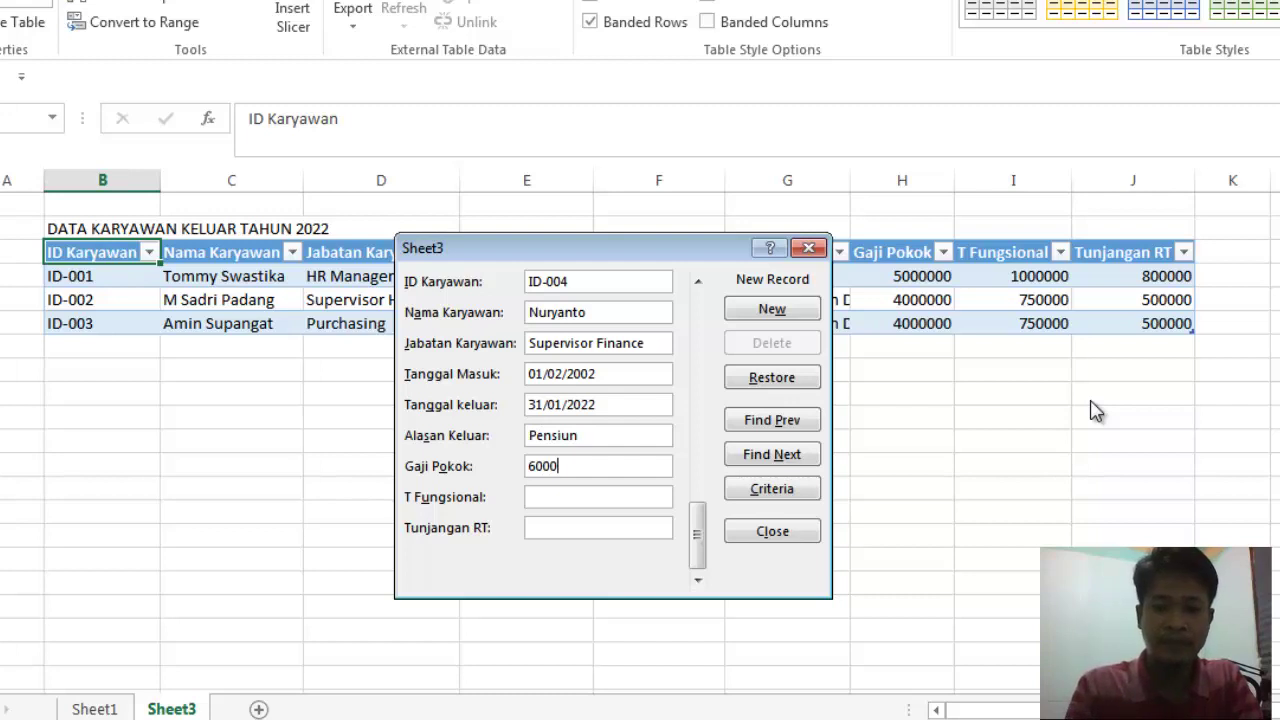
pyautogui.write('000')
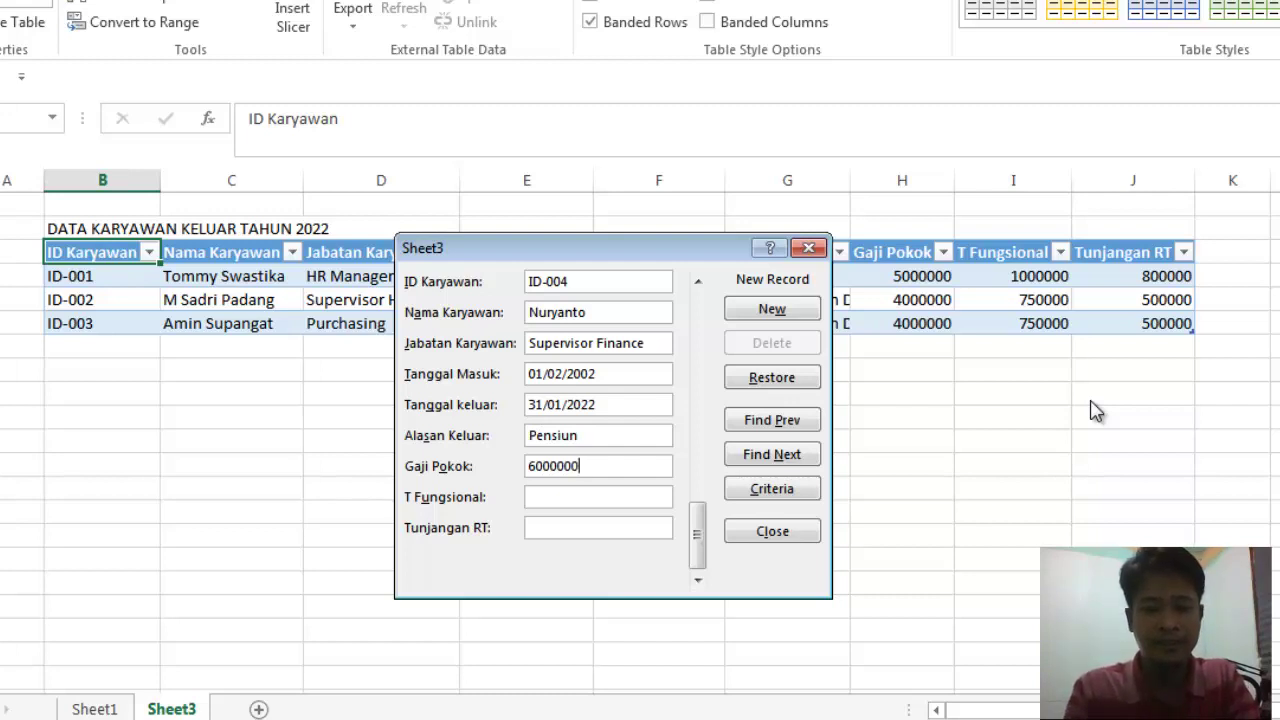
pyautogui.press('BackSpace')
pyautogui.press('BackSpace')
pyautogui.press('BackSpace')
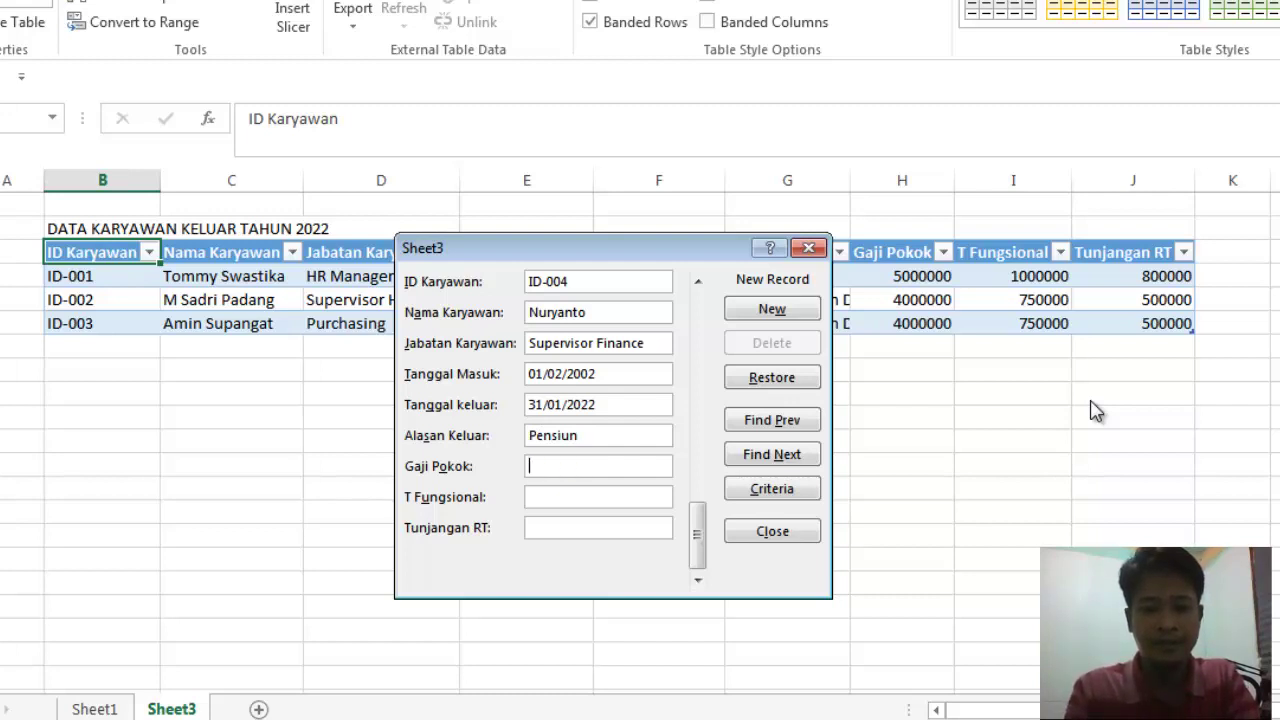
pyautogui.write('5000000')
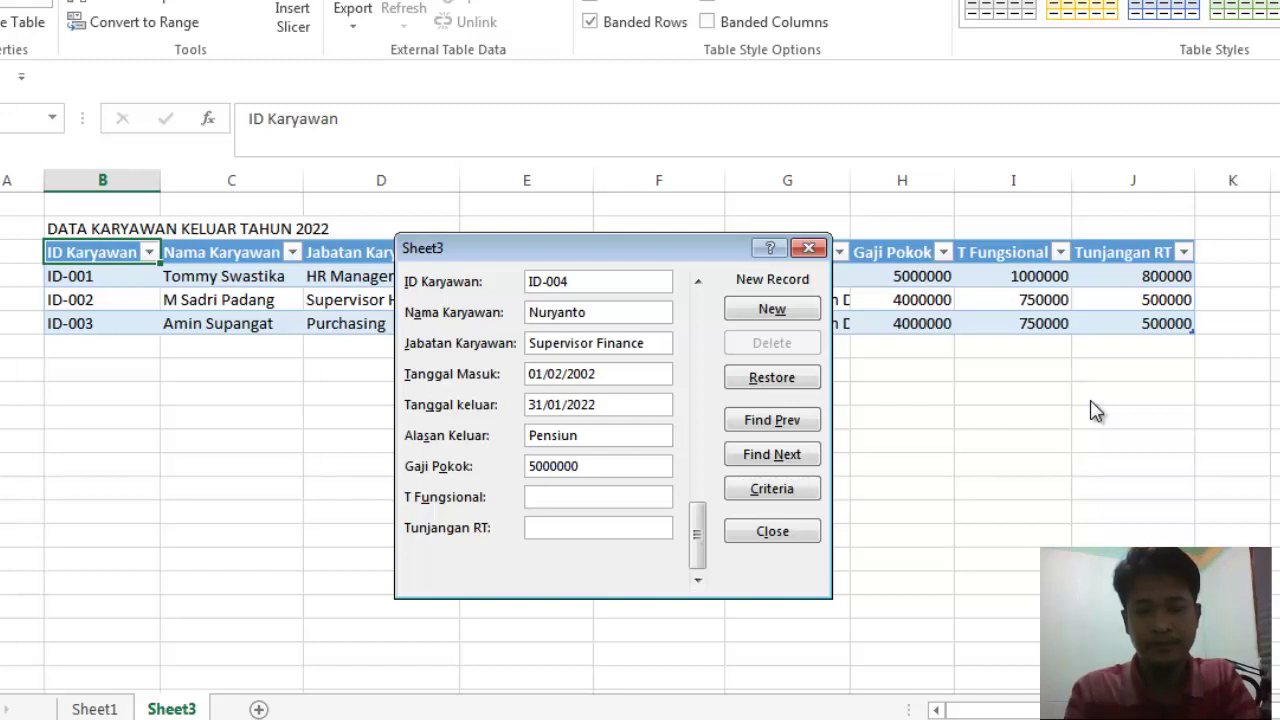
# Change the job title to Manager Finance, set amounts 7000000, 1500000, 1000000, and add the record.
pyautogui.hotkey('shift', 'Tab')
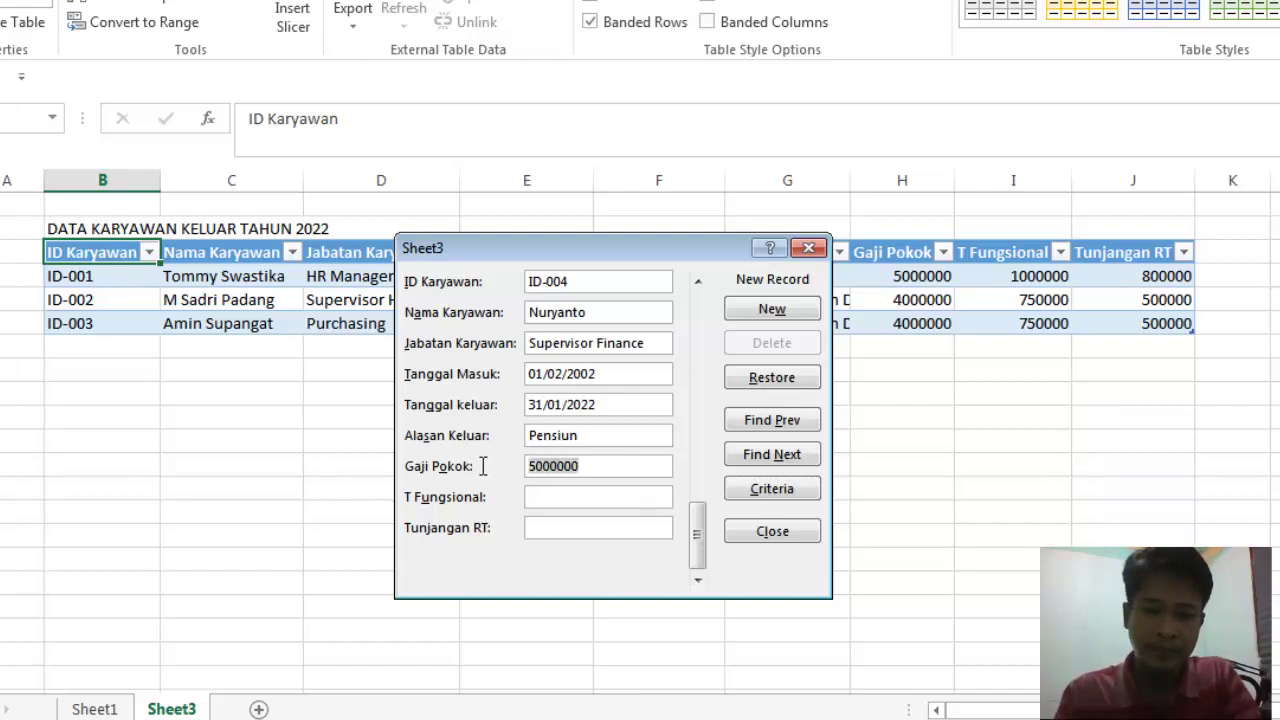
pyautogui.moveTo(648, 341); pyautogui.dragTo(504, 337)
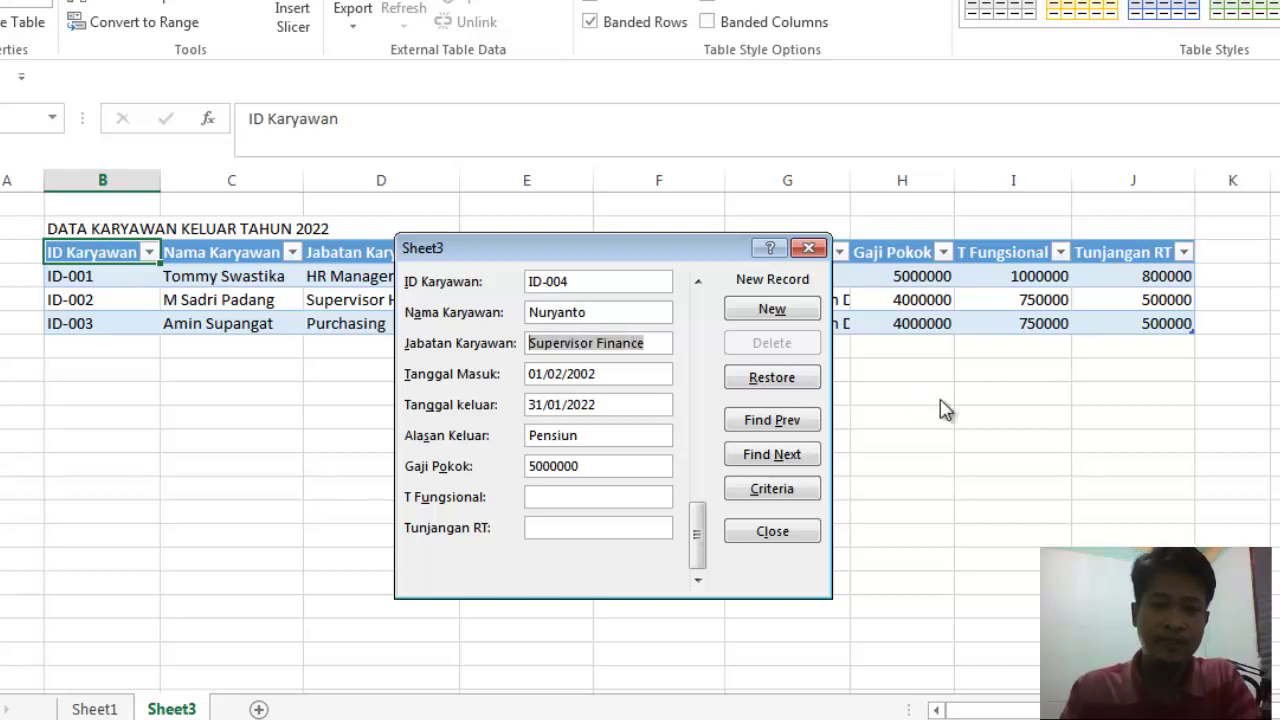
pyautogui.write('Manager F')
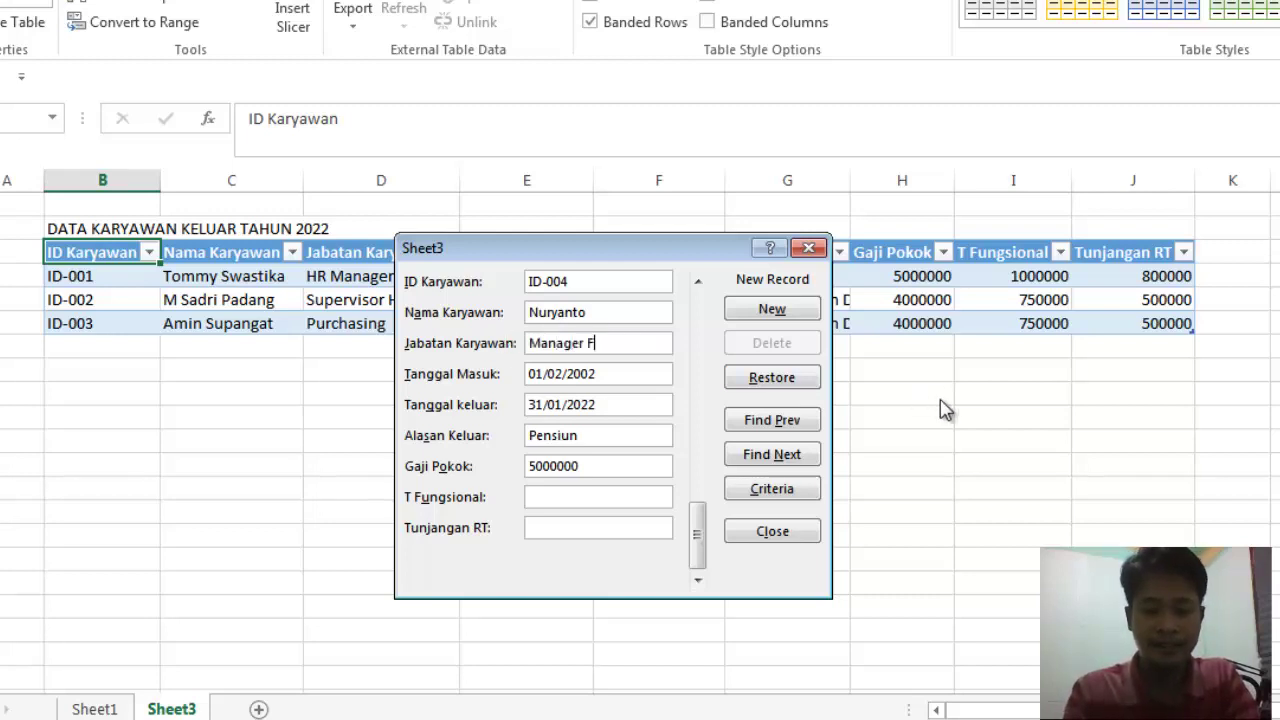
pyautogui.write('ina')
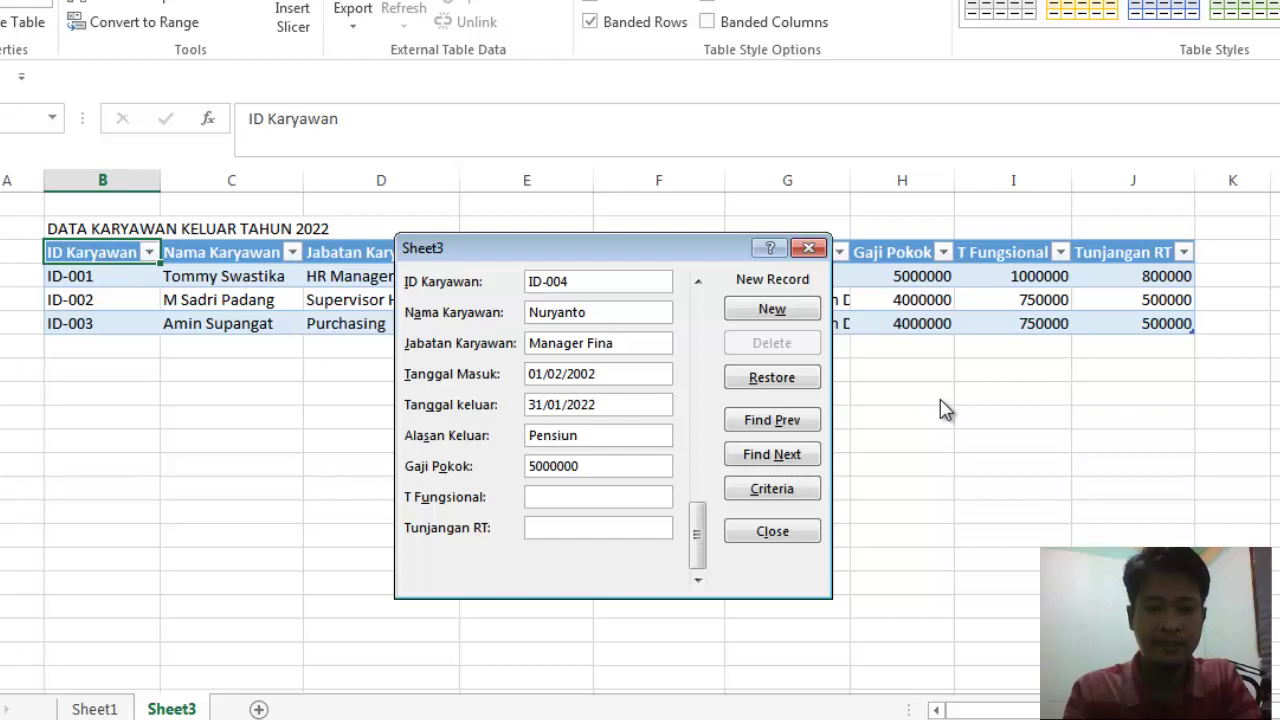
pyautogui.write('nce')
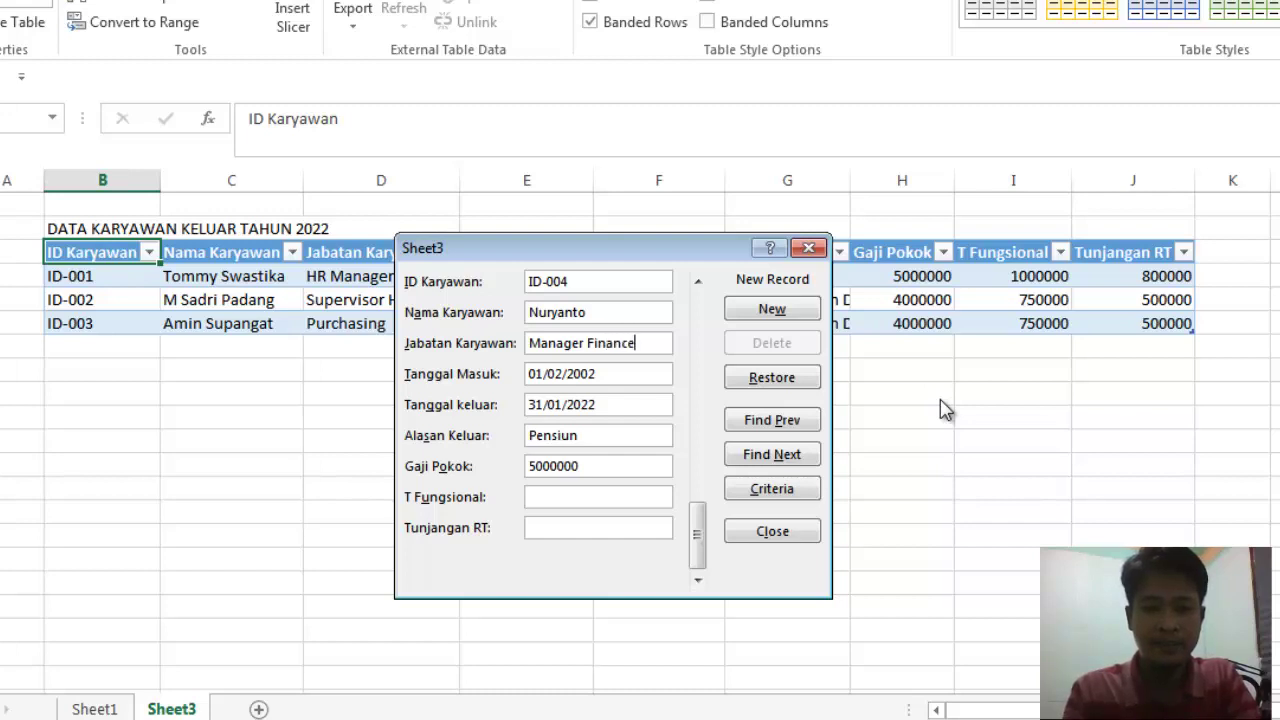
pyautogui.press('Tab')
pyautogui.press('Tab')
pyautogui.press('Tab')
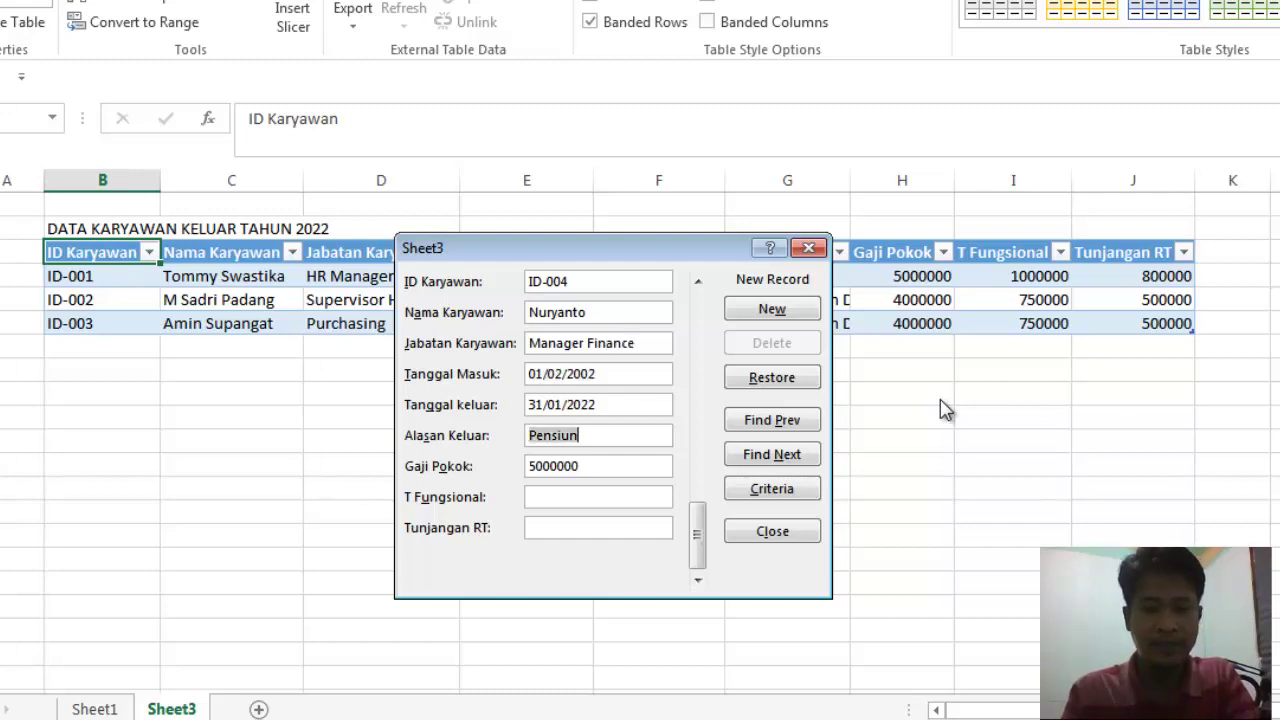
pyautogui.press('Tab')
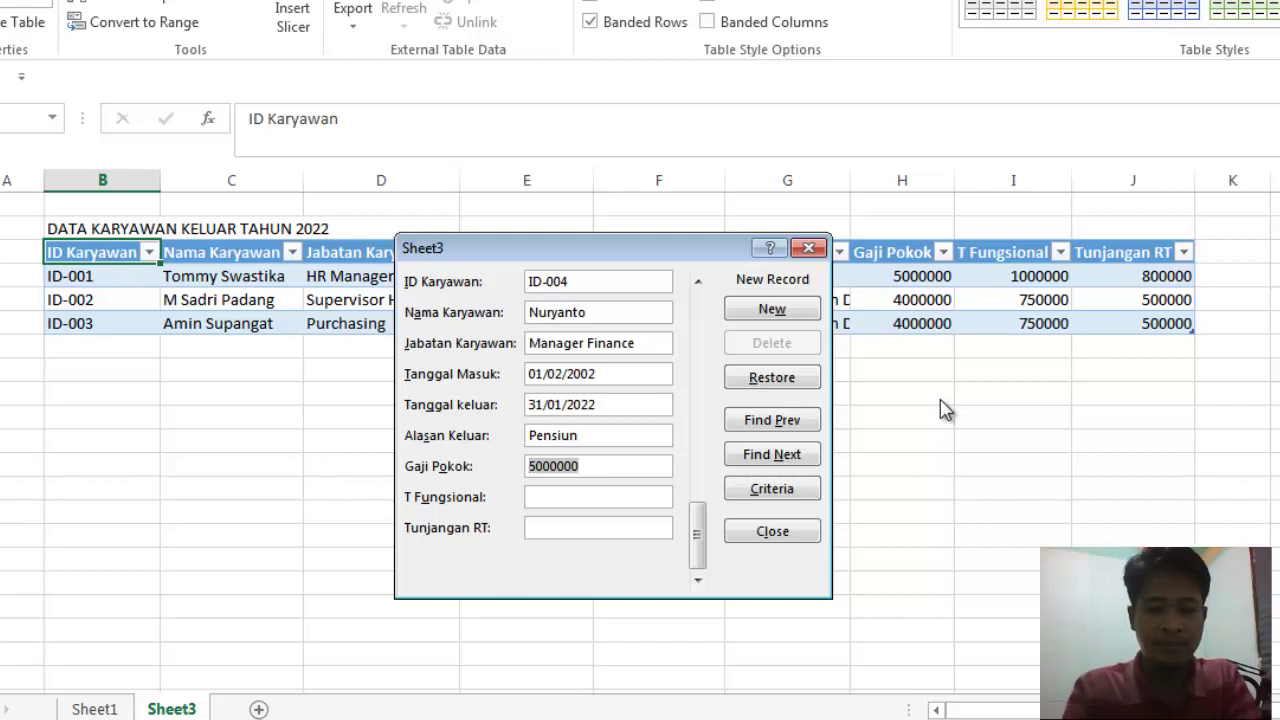
pyautogui.write('7000')
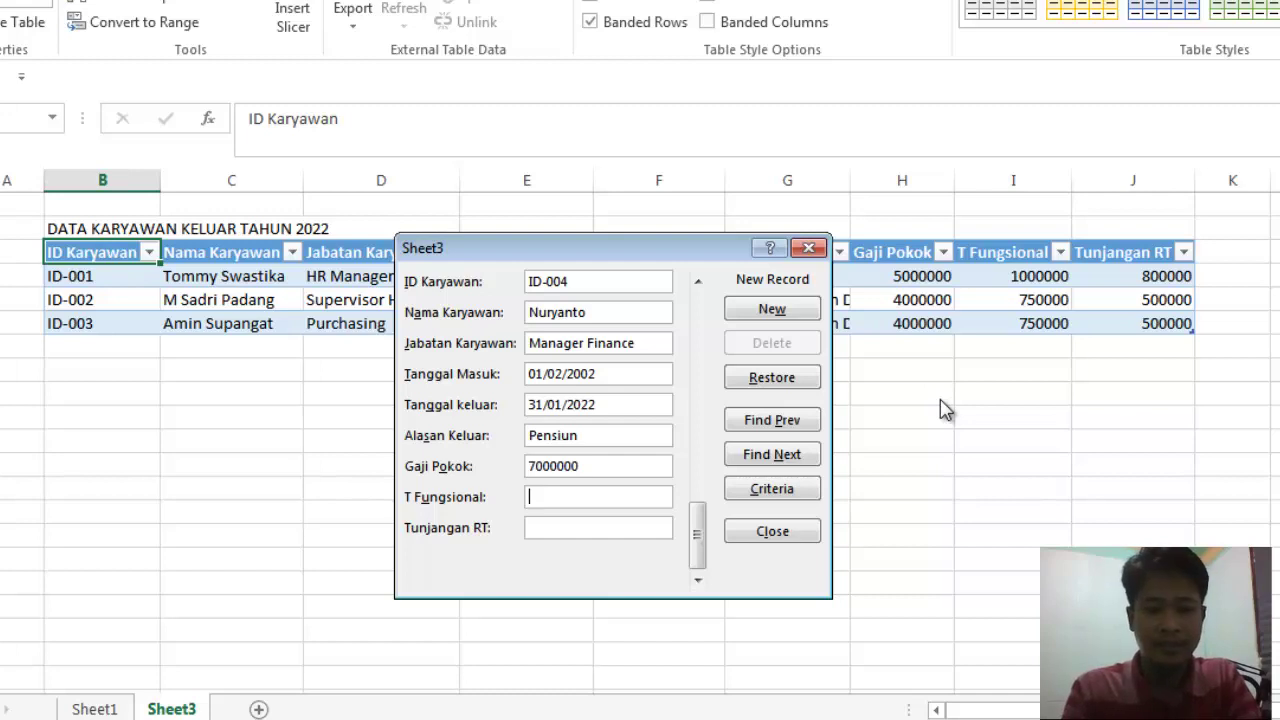
pyautogui.write('5000')
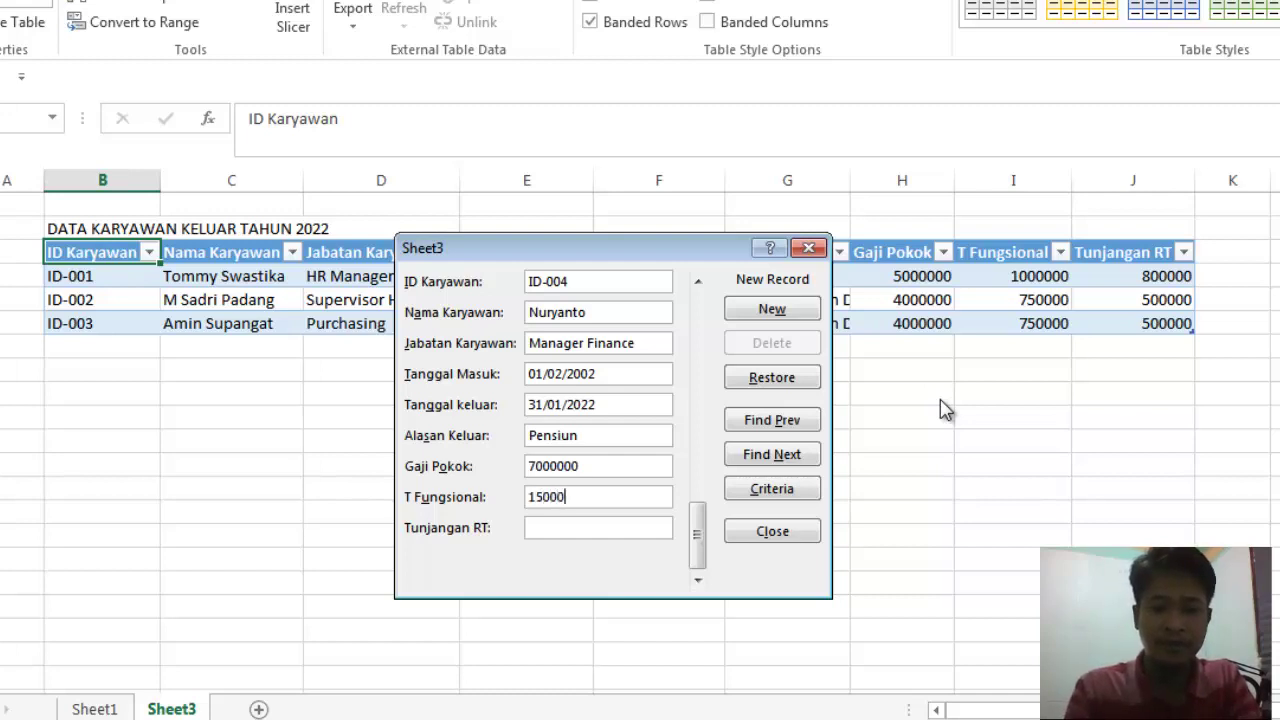
pyautogui.write('00')
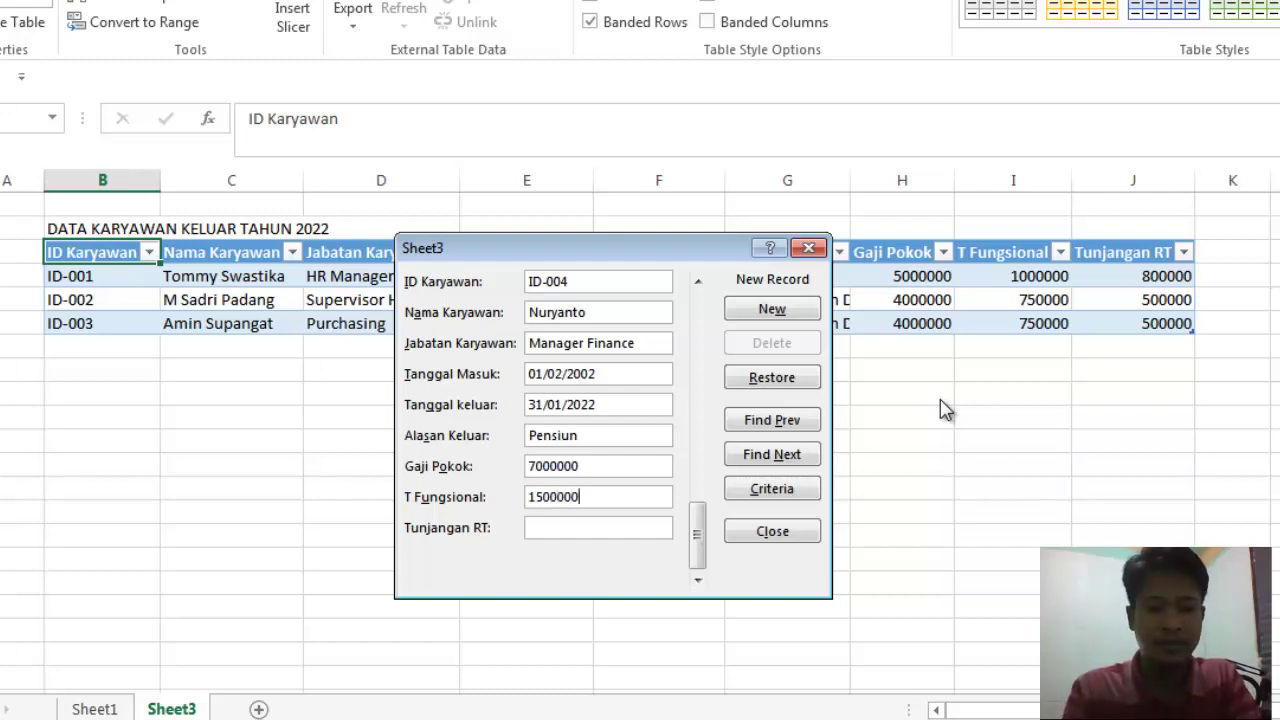
pyautogui.press('Tab')
pyautogui.write('1')
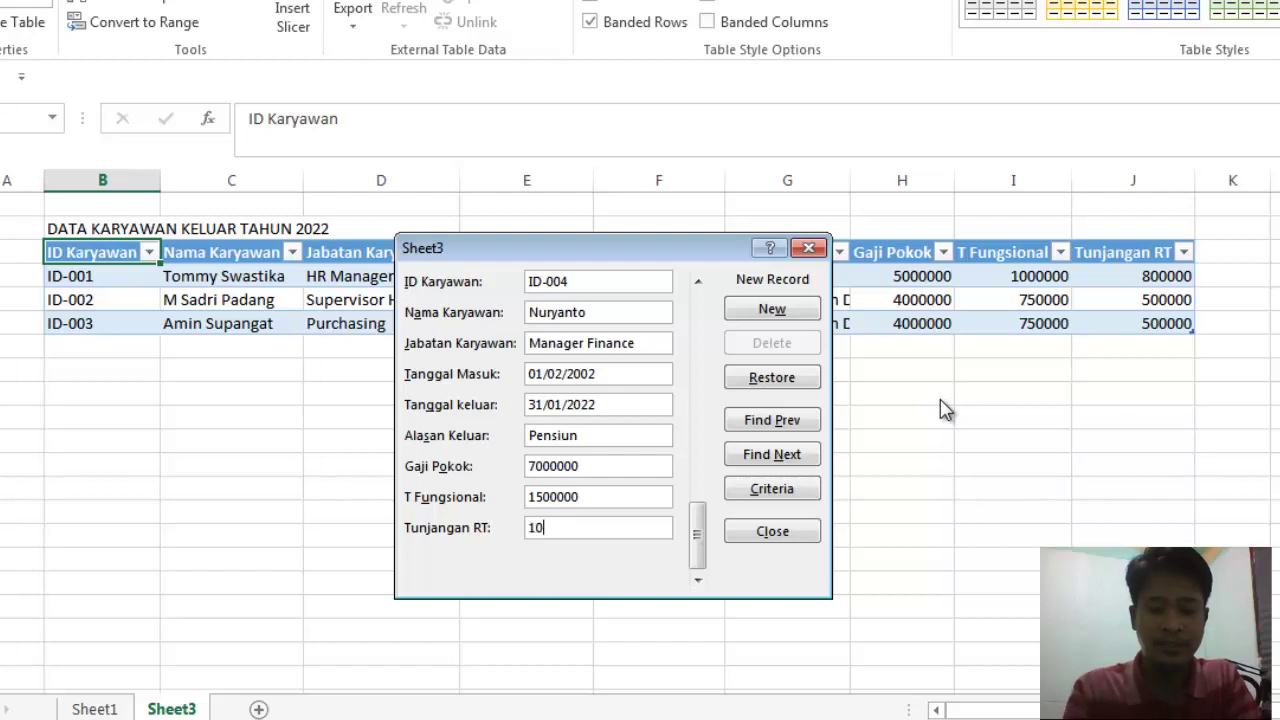
pyautogui.write('00000')
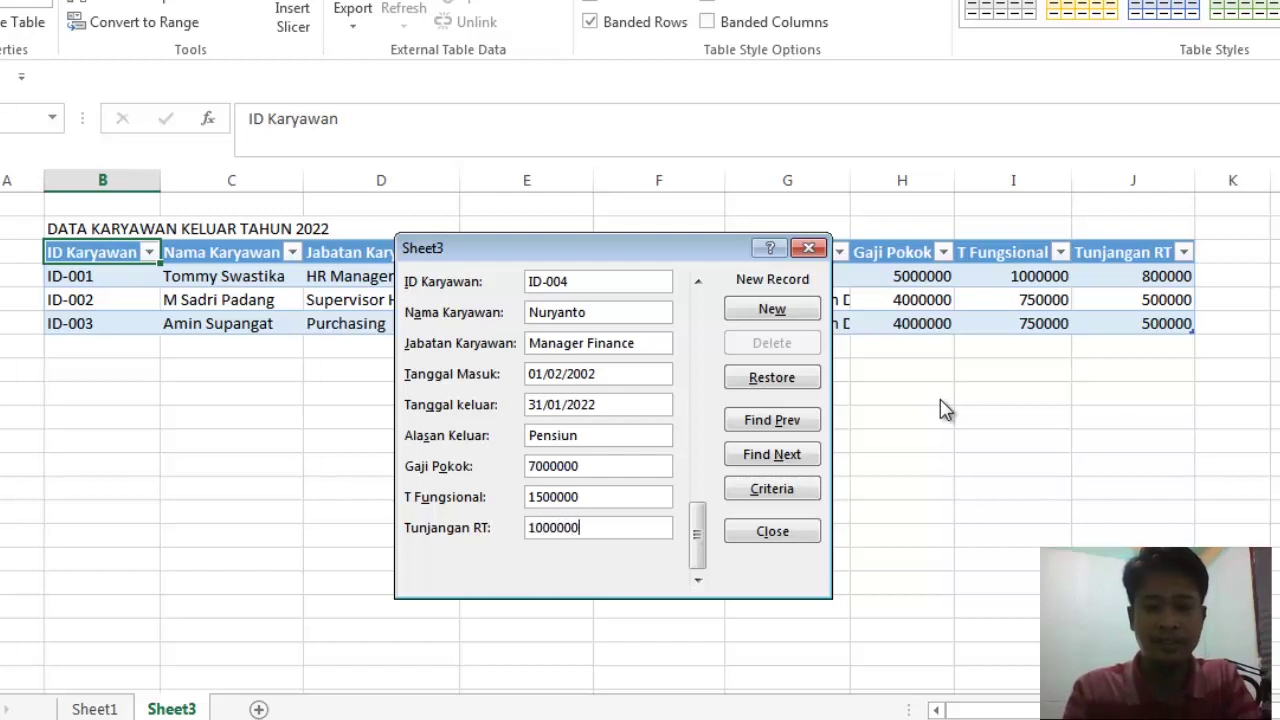
pyautogui.press('Return')
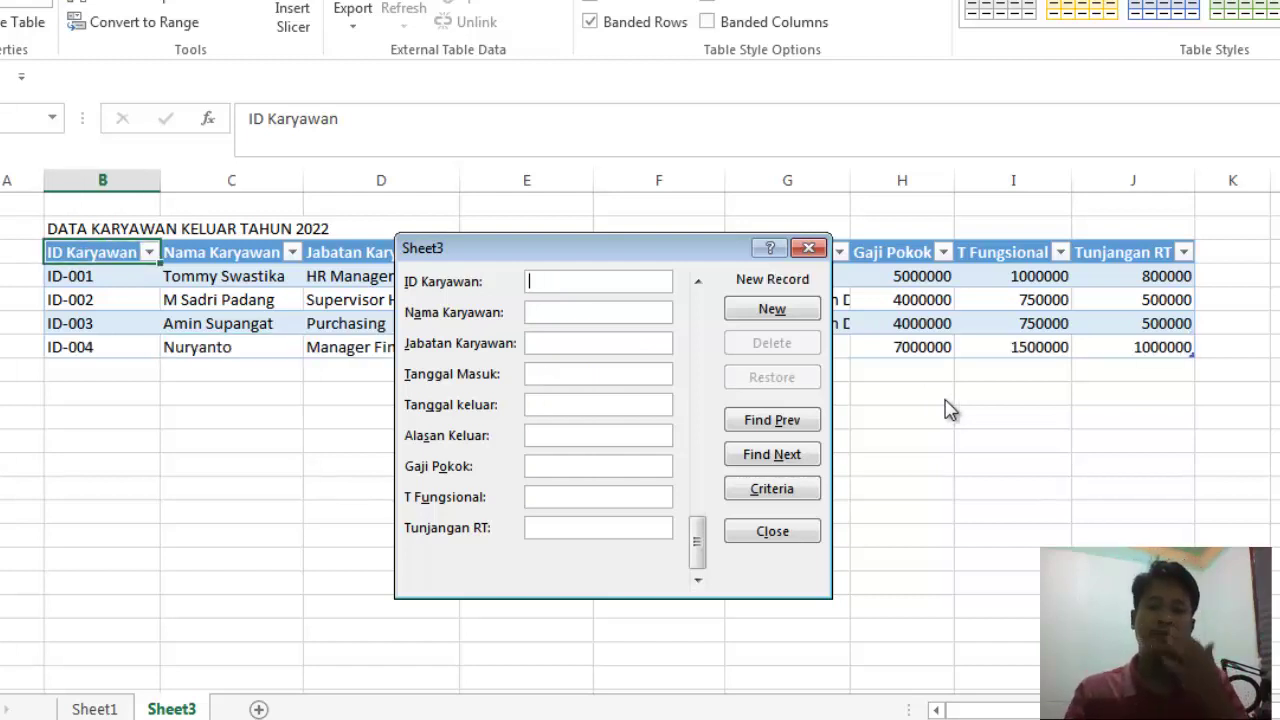
# Close the data form and apply Comma Style to the salary amounts H4:J7.
pyautogui.press('Escape')
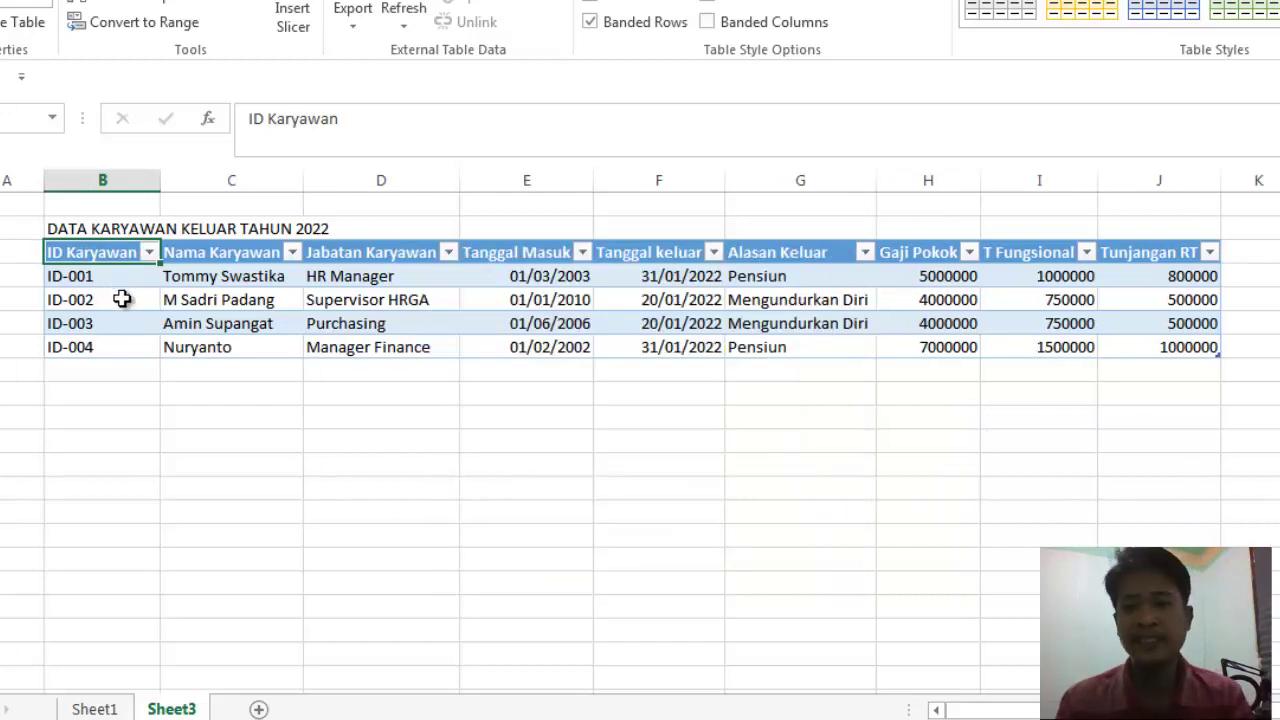
pyautogui.click(97, 282)
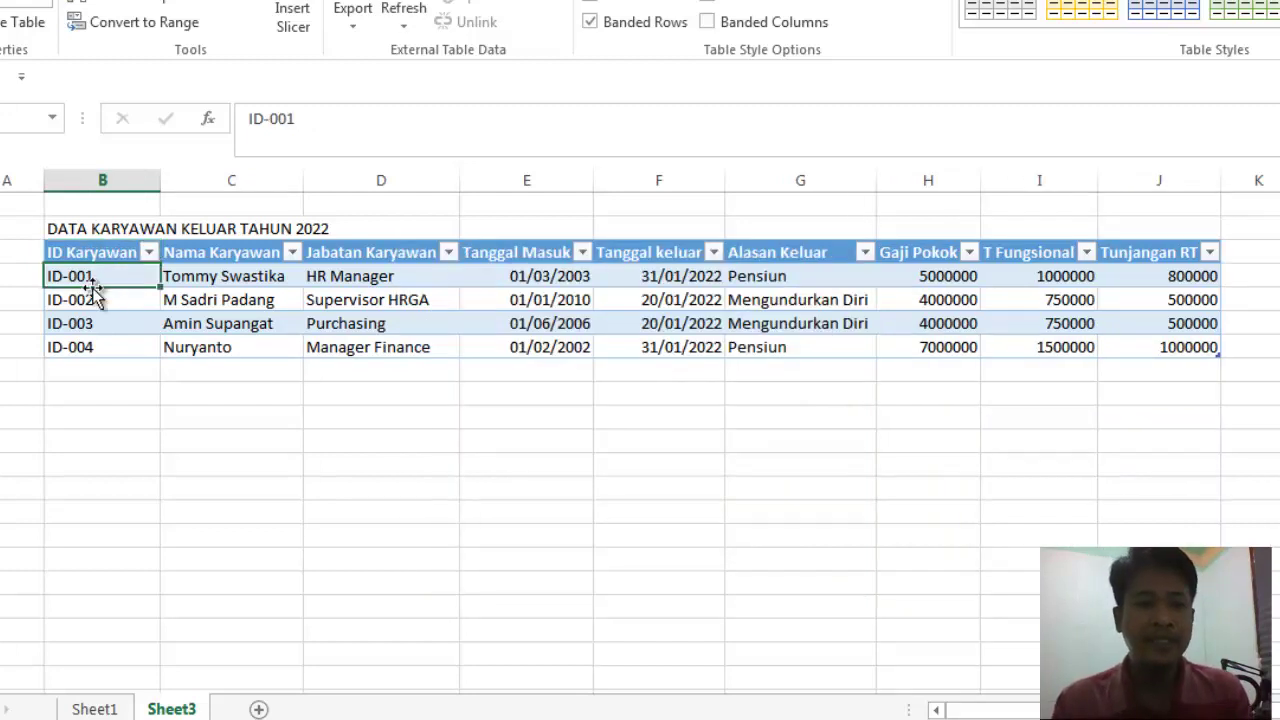
pyautogui.click(89, 304)
pyautogui.click(87, 324)
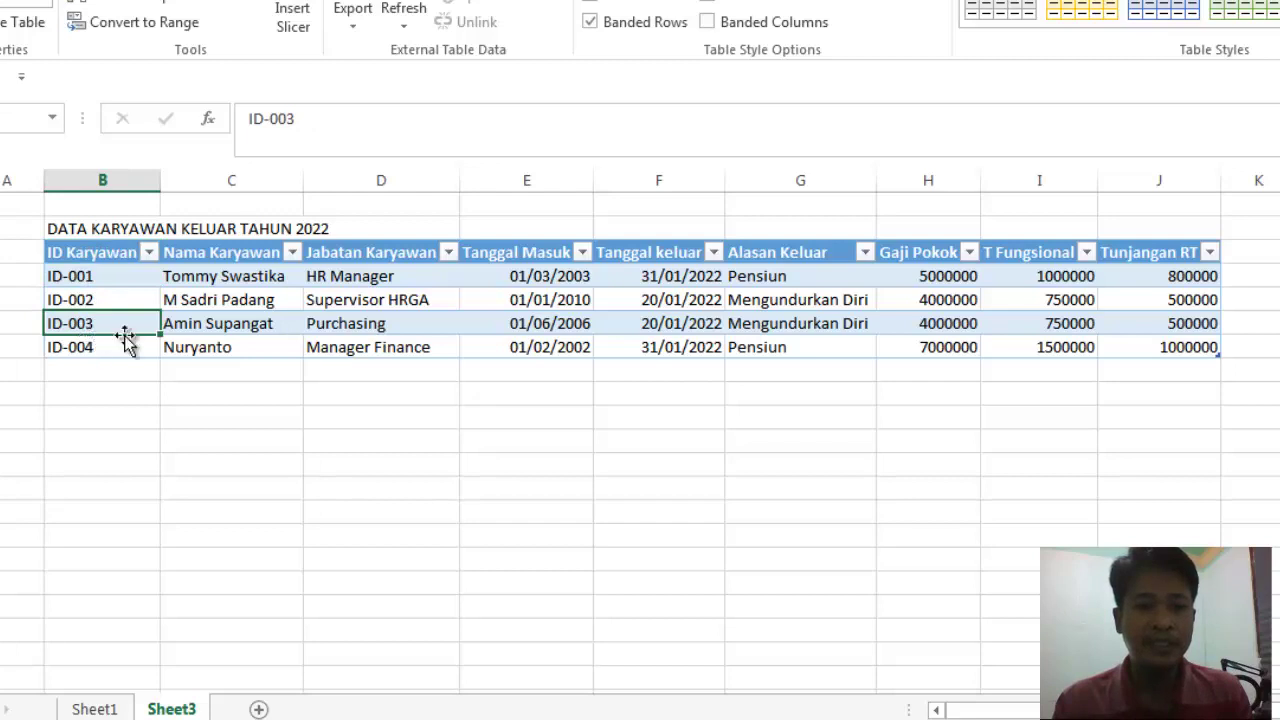
pyautogui.click(123, 298)
pyautogui.click(112, 278)
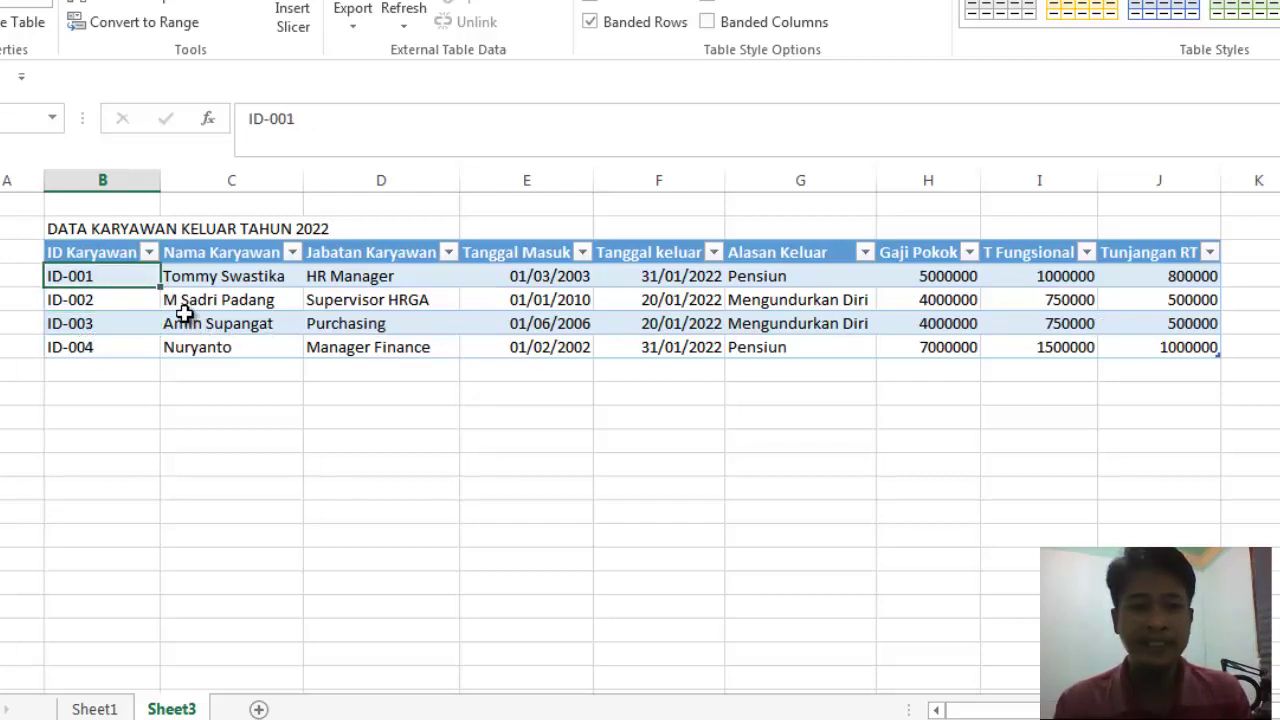
pyautogui.moveTo(921, 278); pyautogui.dragTo(1174, 346)
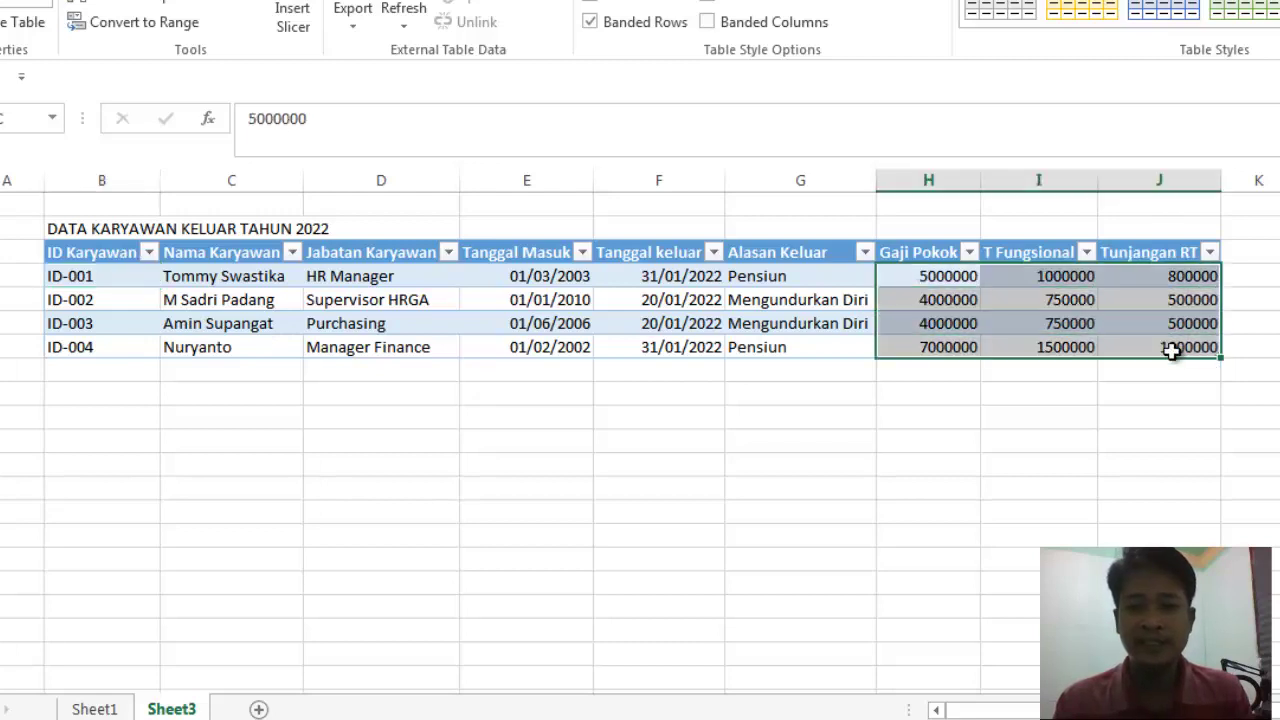
pyautogui.click(160, 2)
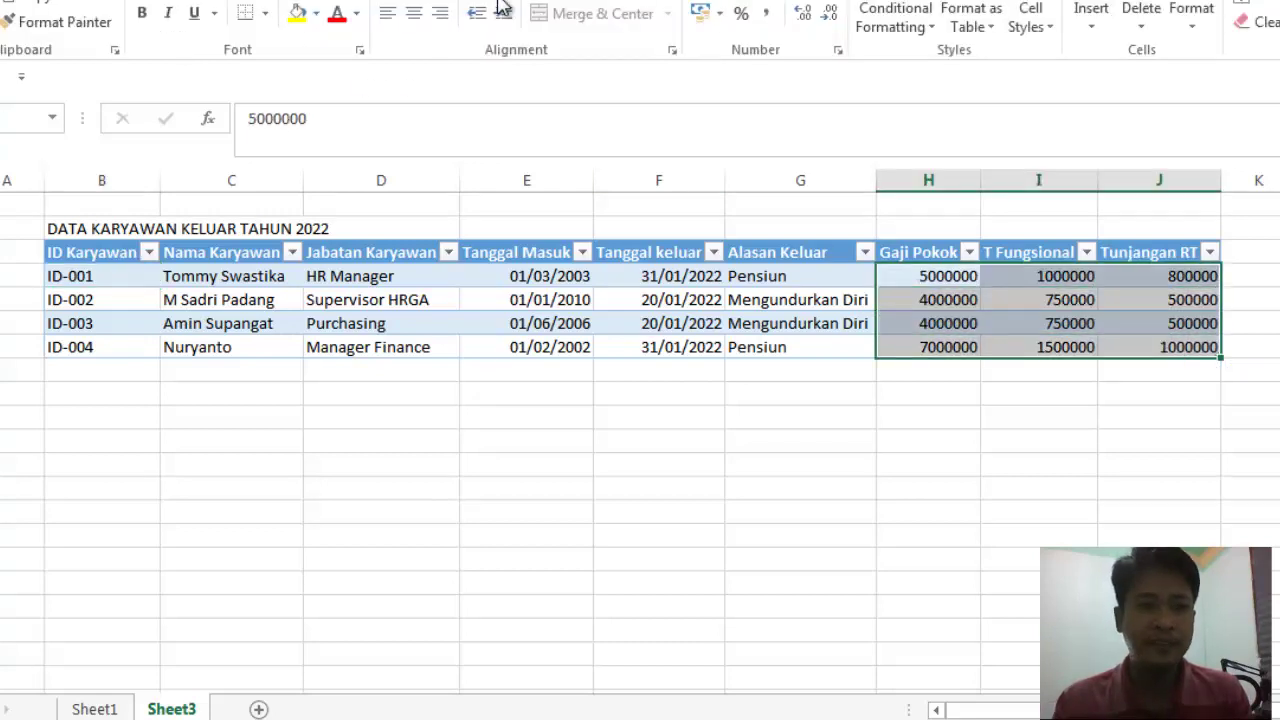
pyautogui.click(770, 20)
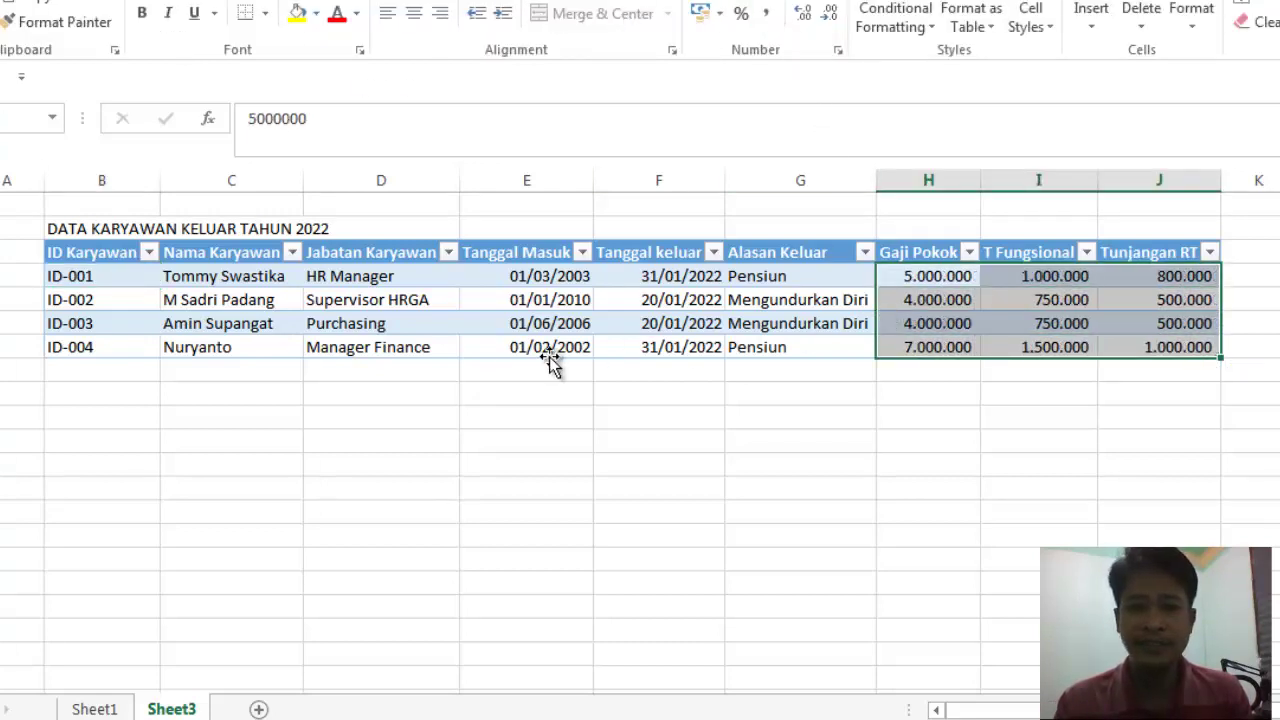
pyautogui.hotkey('ctrl', 'a')
pyautogui.click(114, 278)
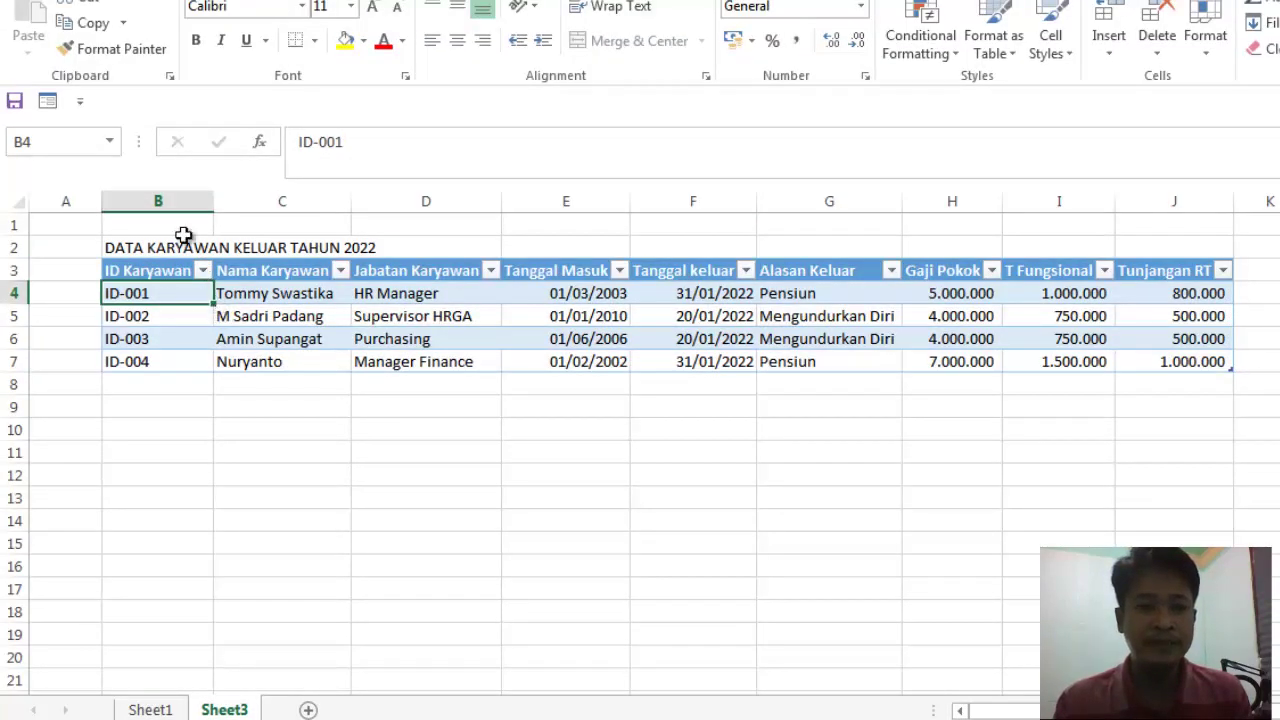
# Reopen the data form and restore record 1's Alasan Keluar to Pensiun after an accidental edit.
pyautogui.click(48, 103)
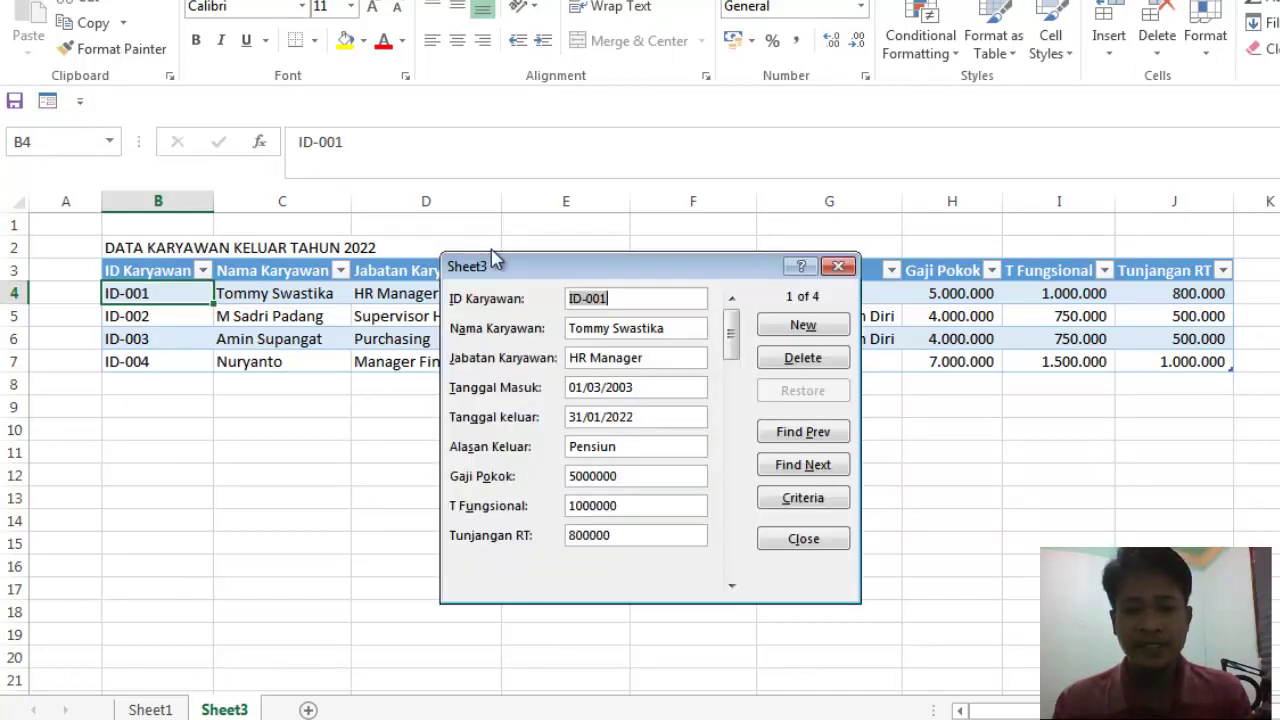
pyautogui.click(662, 355)
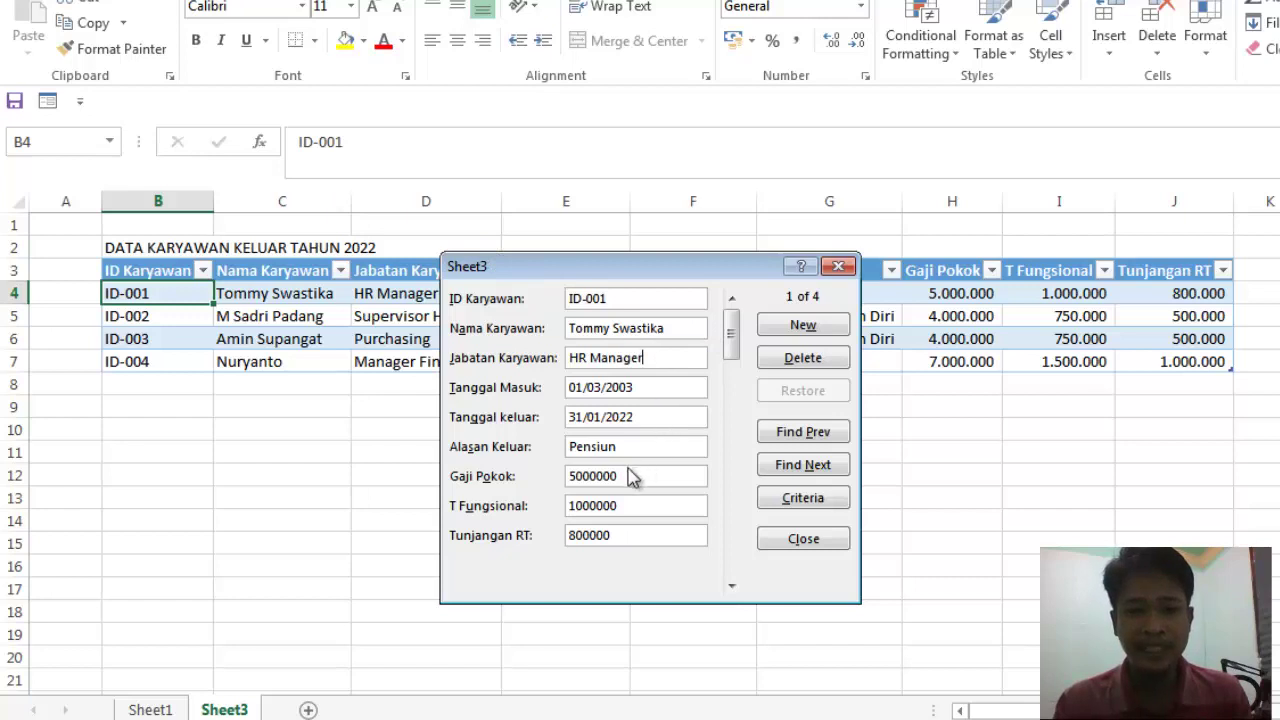
pyautogui.moveTo(640, 447); pyautogui.dragTo(512, 445)
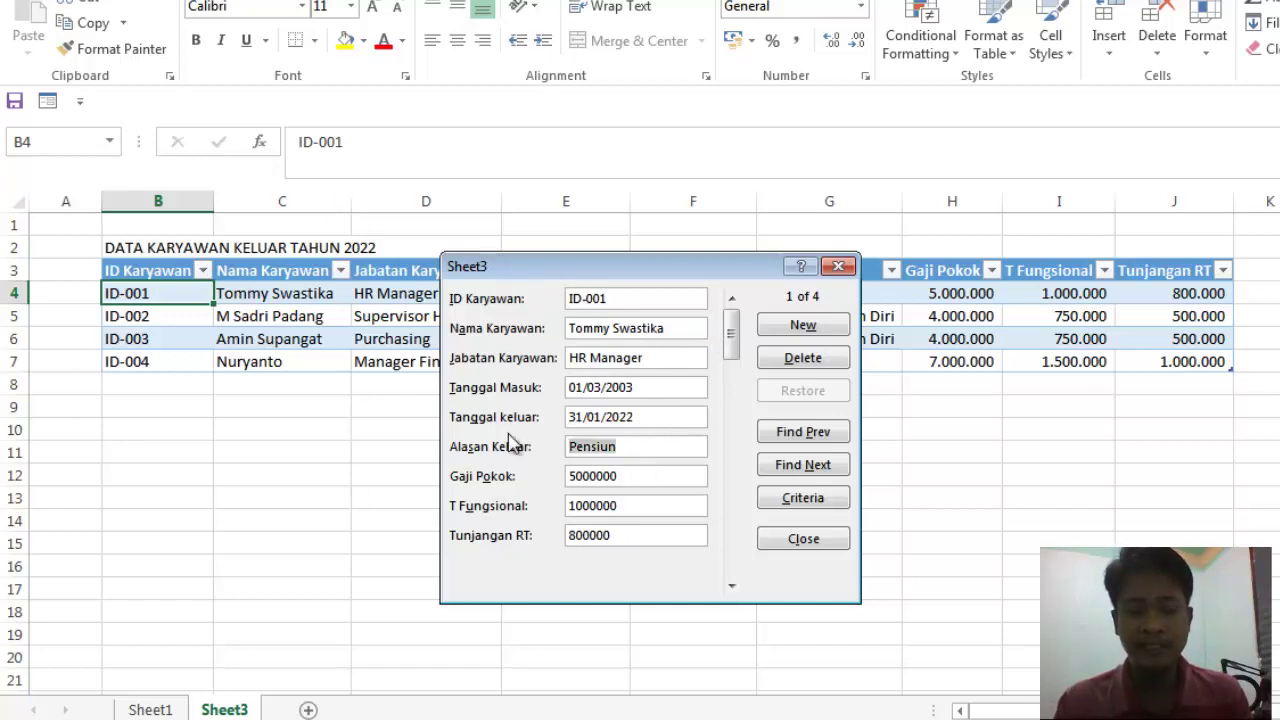
pyautogui.write('Mengud')
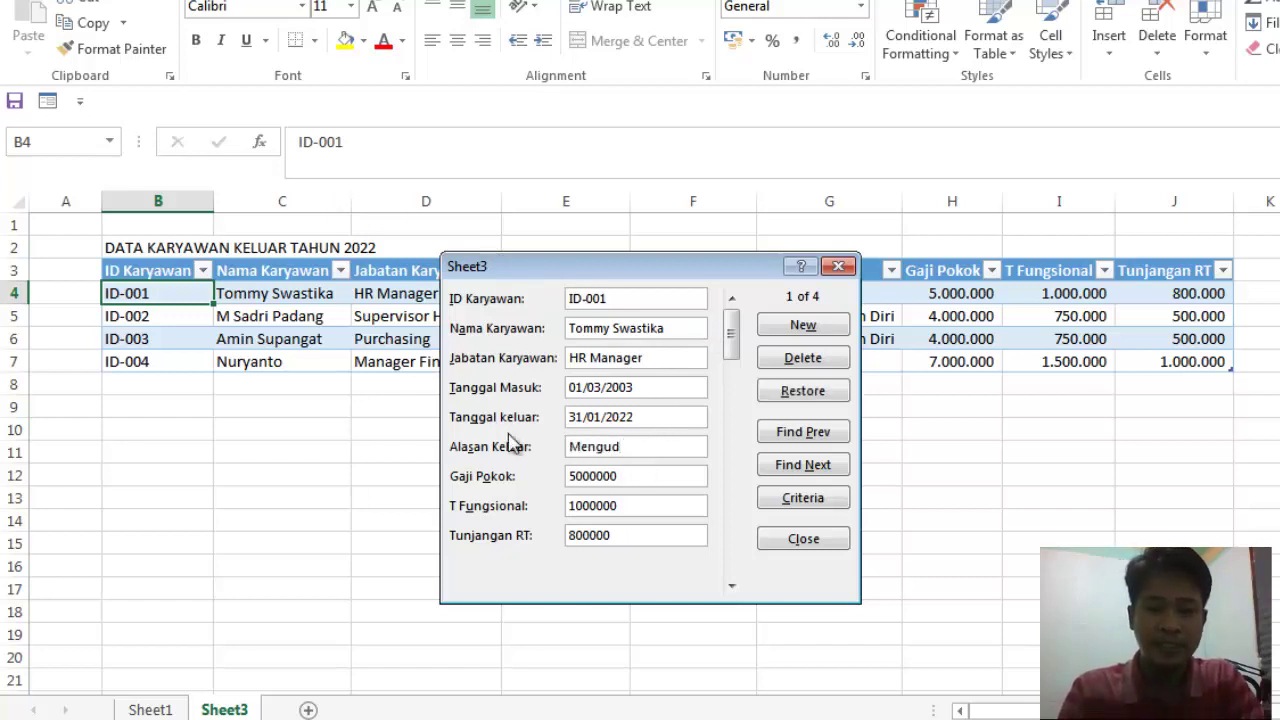
pyautogui.write('ndurkan diri')
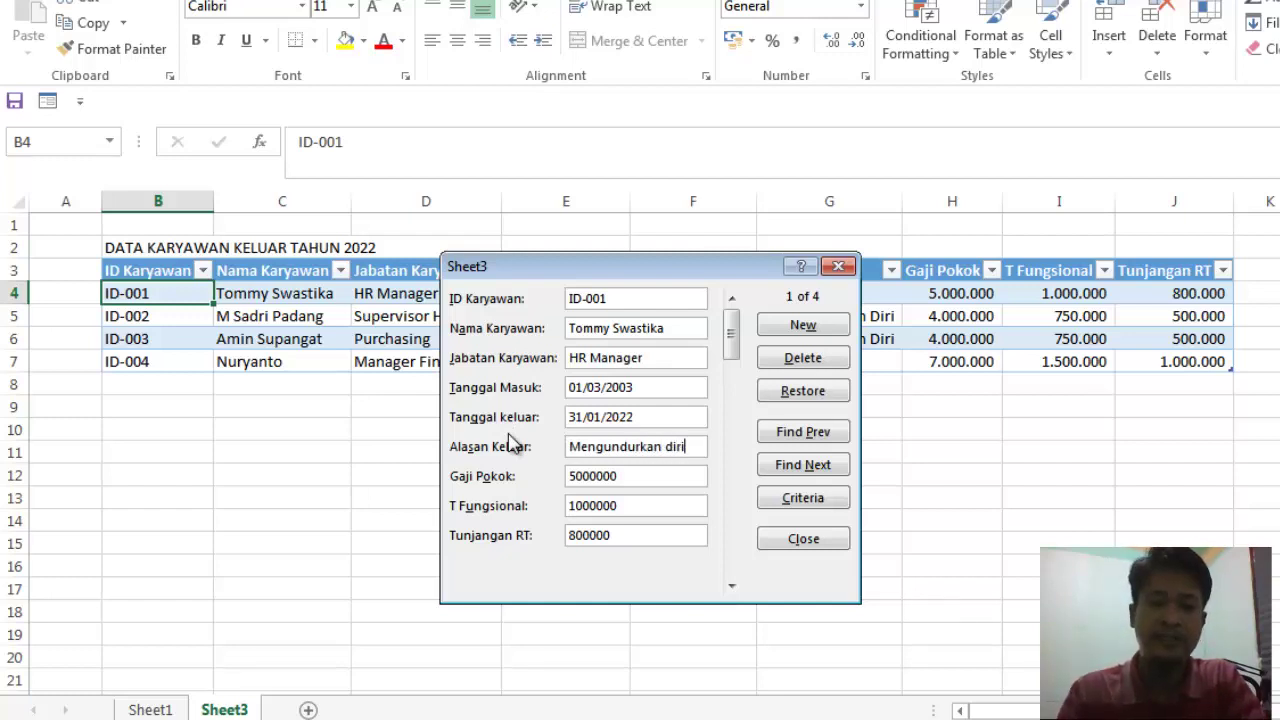
pyautogui.press('Home')
pyautogui.hotkey('ctrl', 'shift', 'Right')
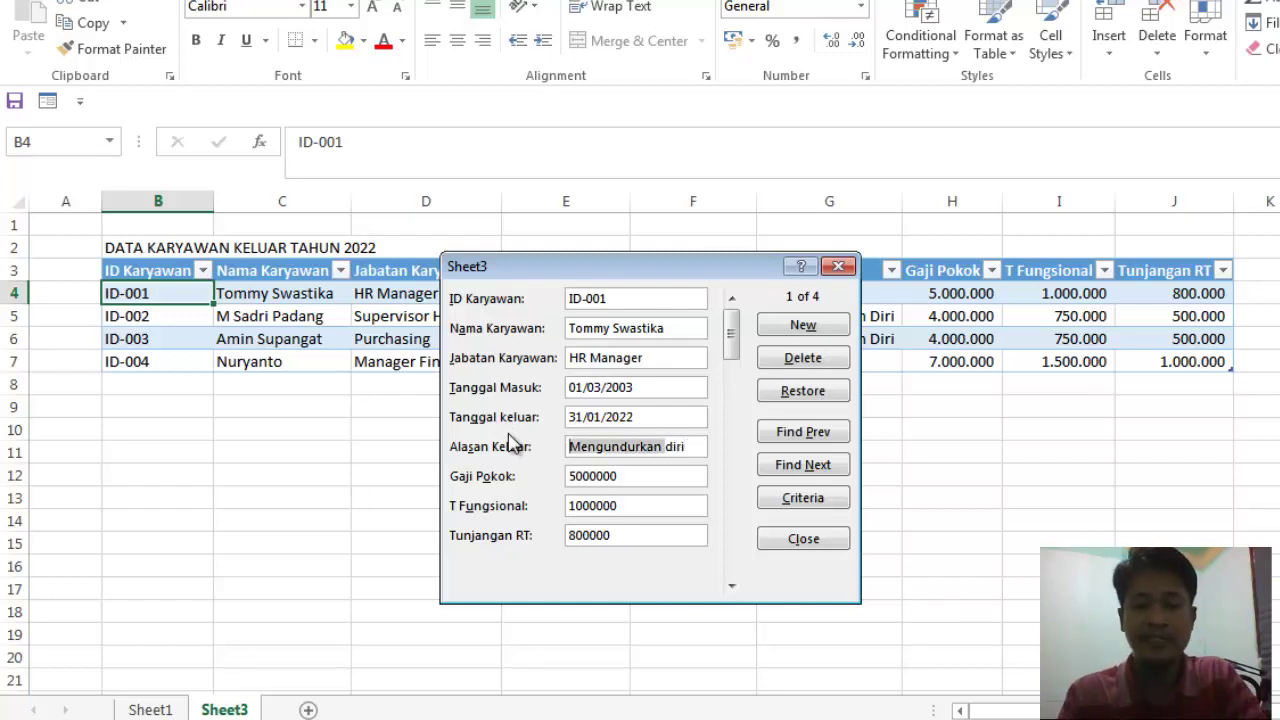
pyautogui.press('Left')
pyautogui.press('Right')
pyautogui.press('Right')
pyautogui.press('Right')
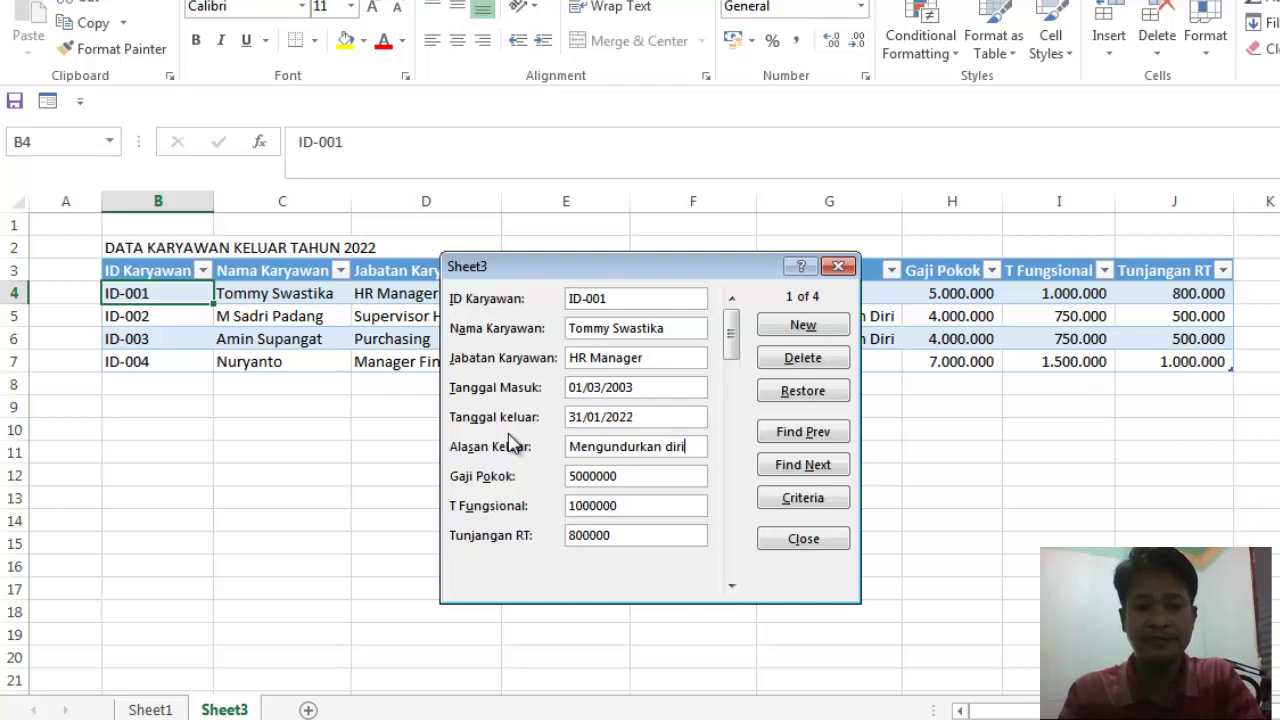
pyautogui.hotkey('shift', 'Home')
pyautogui.write('Pens')
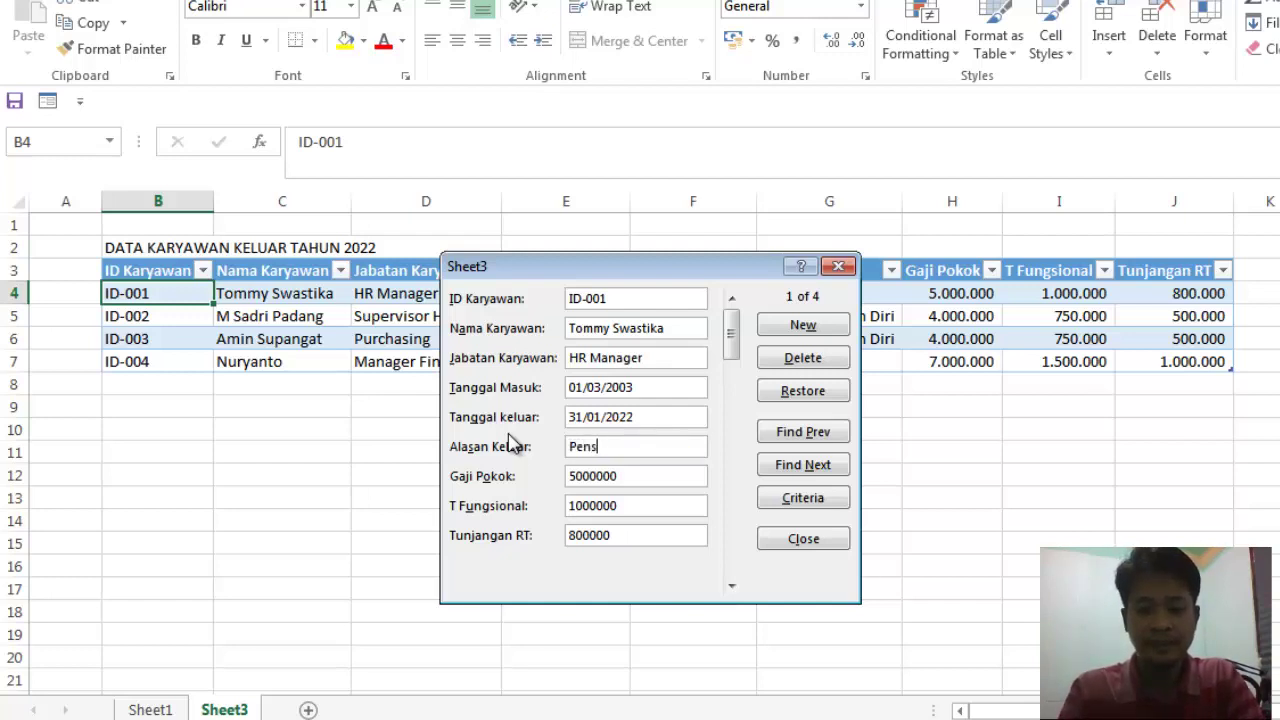
pyautogui.write('iun')
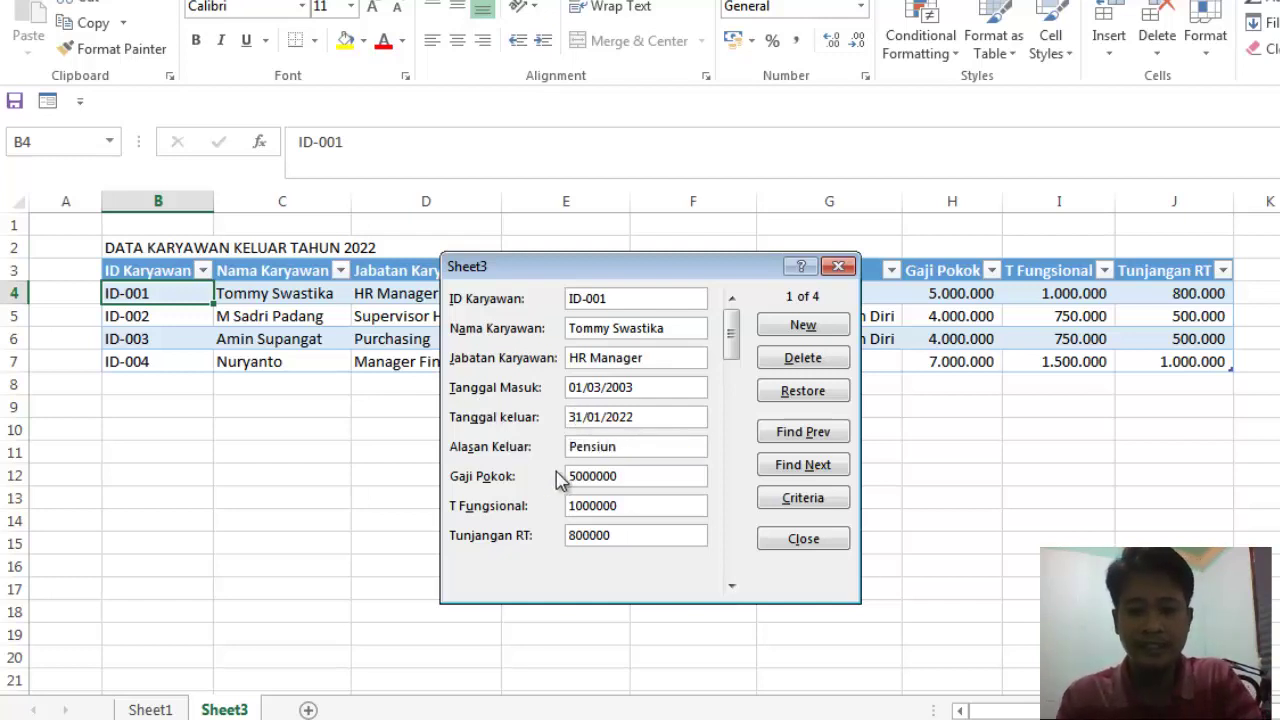
pyautogui.click(803, 431)
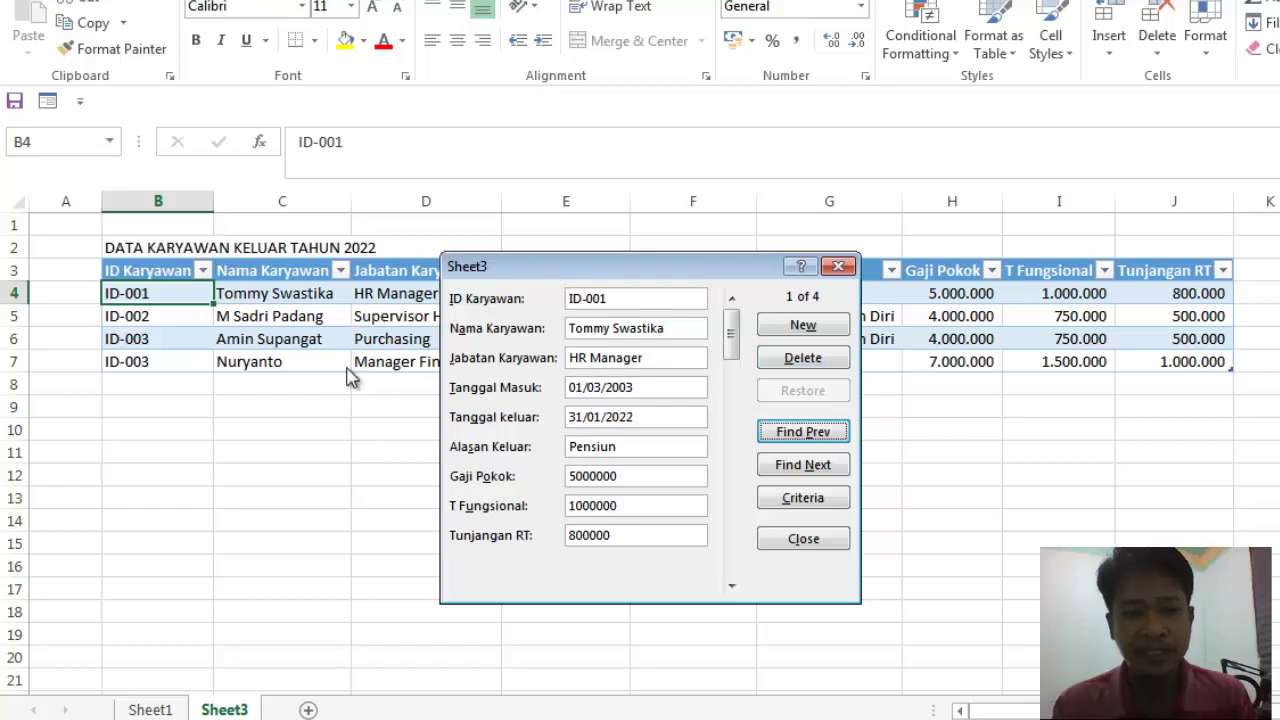
# Search by the employee's name in Criteria and find the matching record 4 of 4, Manager Finance.
pyautogui.click(812, 498)
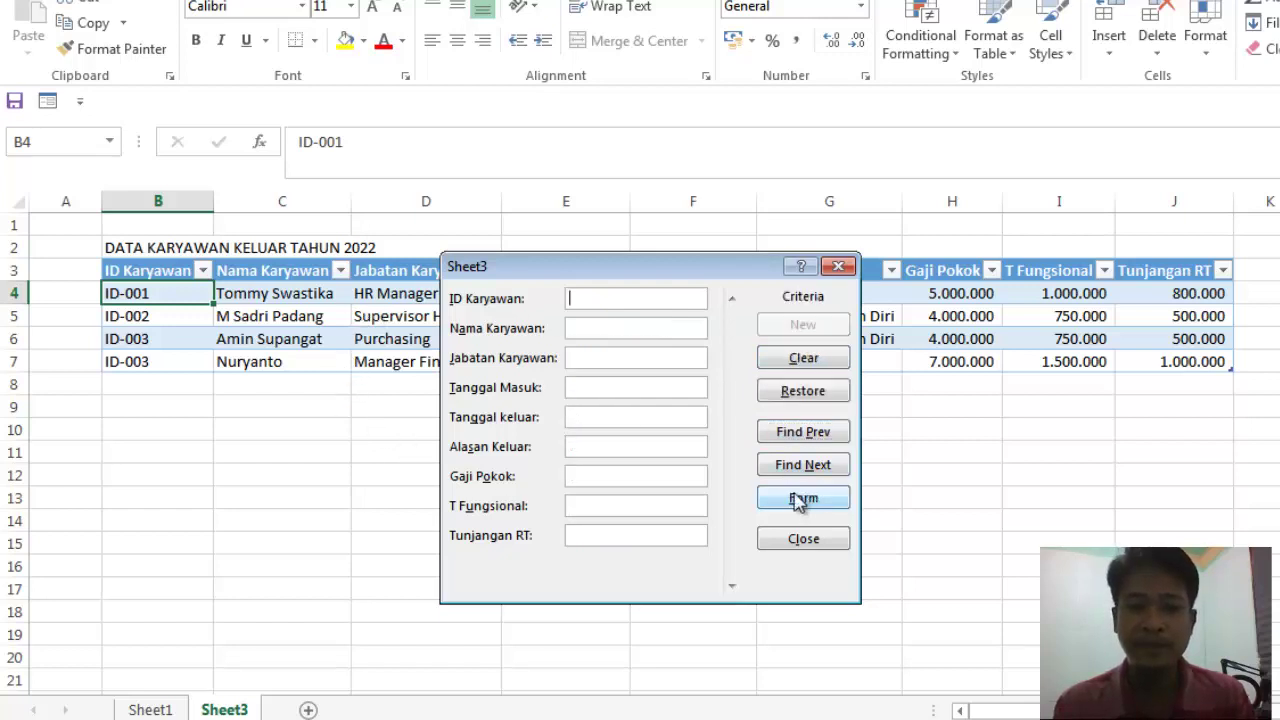
pyautogui.click(578, 330)
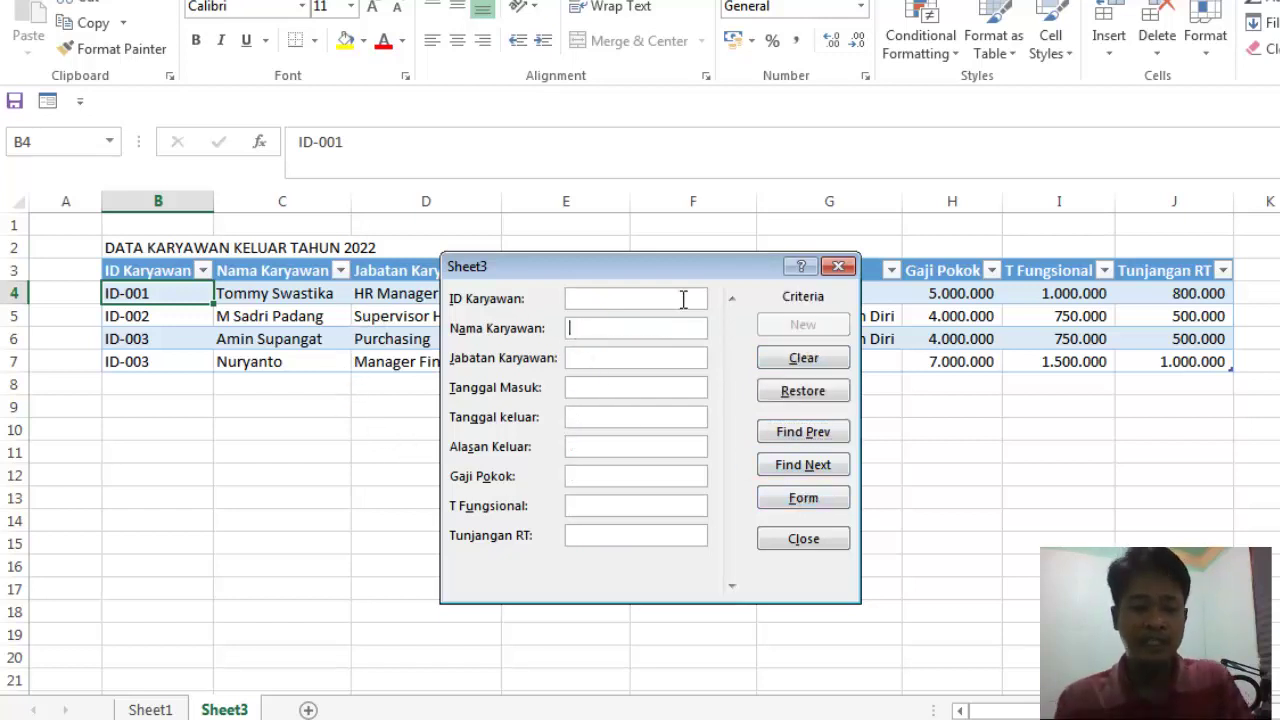
pyautogui.write('Nuryant')
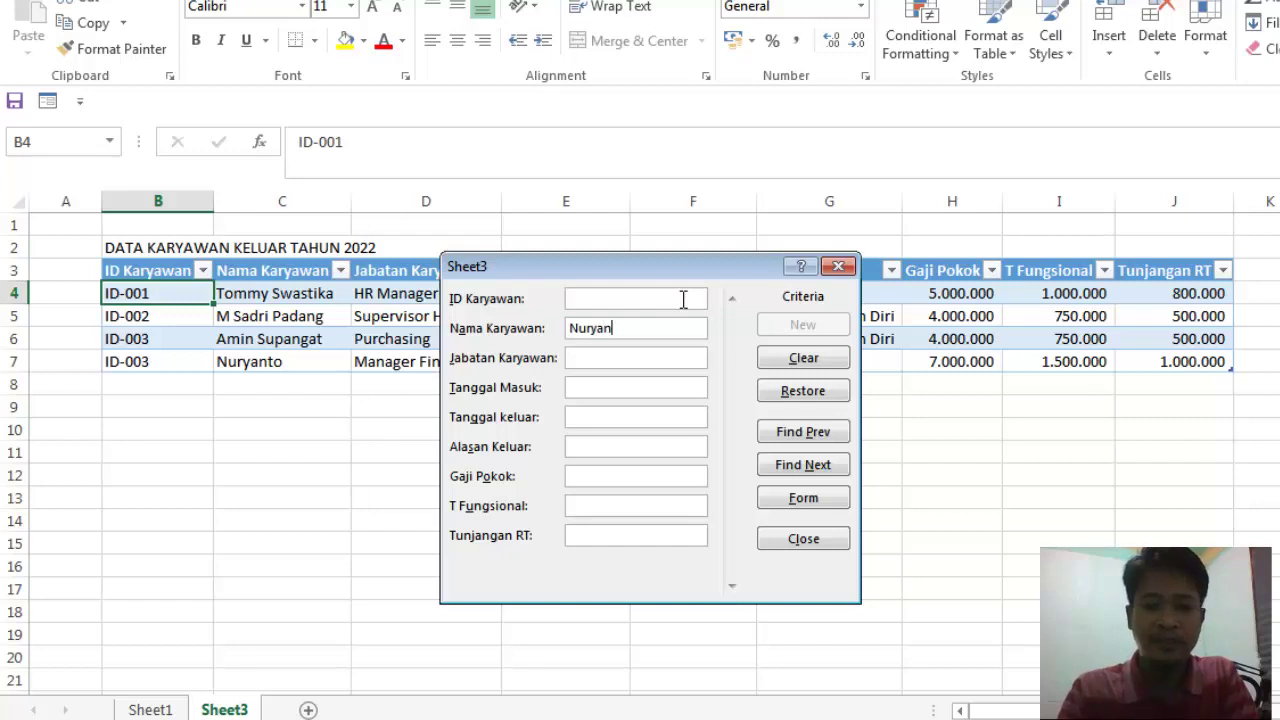
pyautogui.click(822, 468)
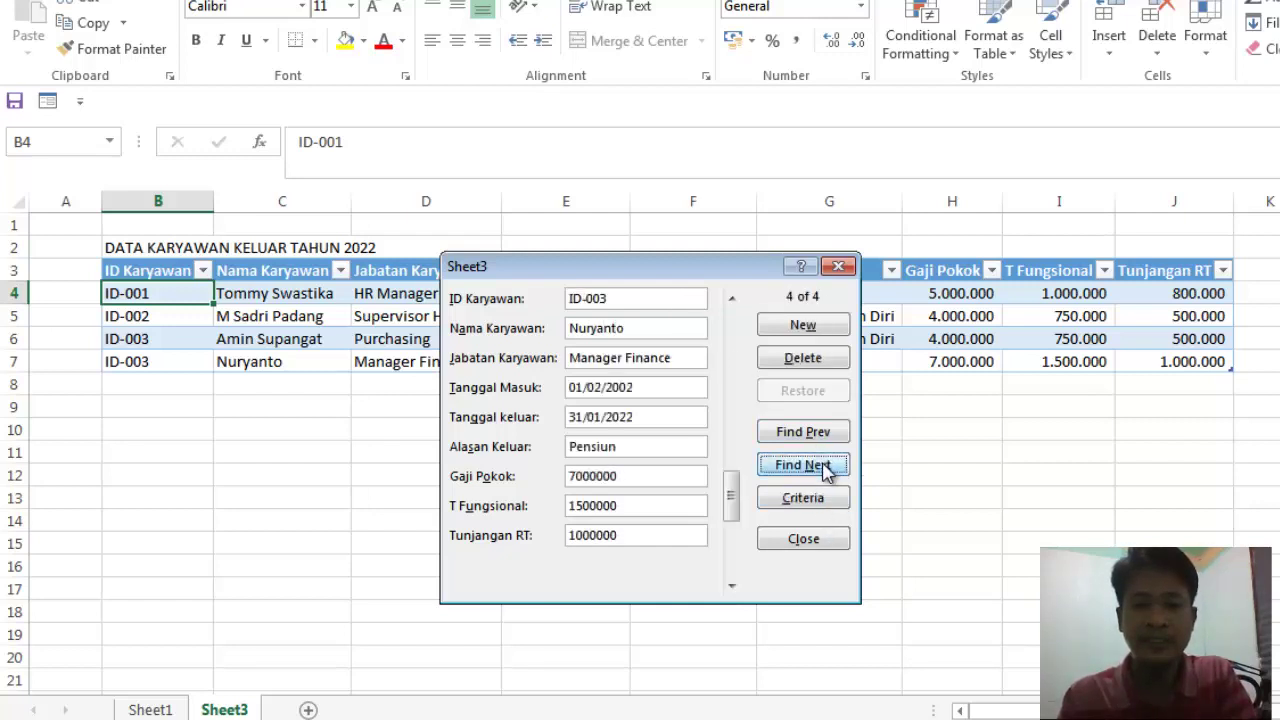